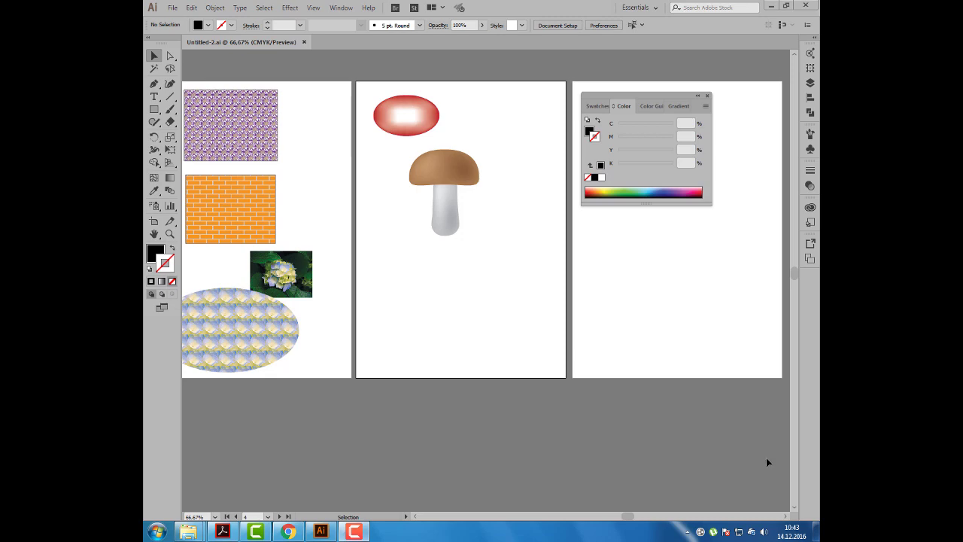
# Step: Open the example file Перец.ai from the Illustrator > Раздел 2 folder
pyautogui.click(173, 8)
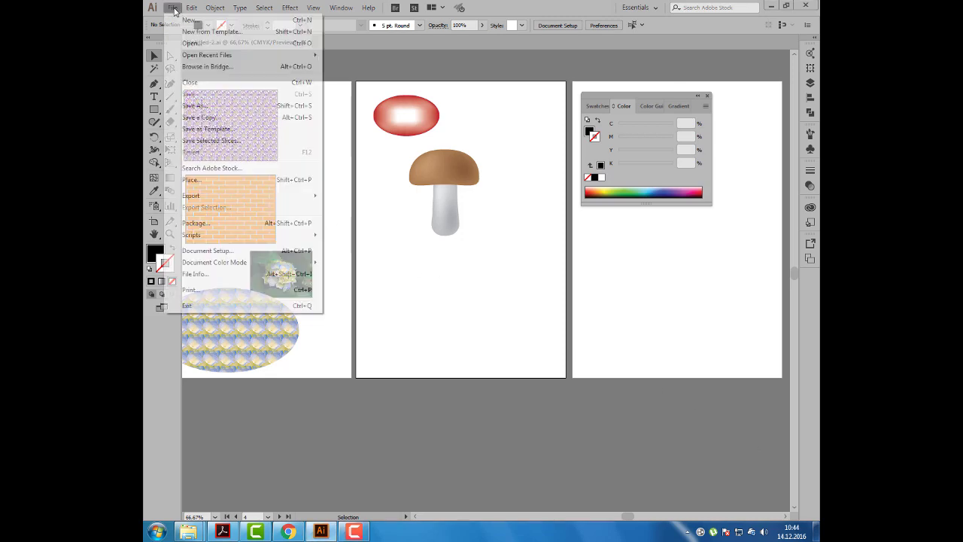
pyautogui.click(184, 44)
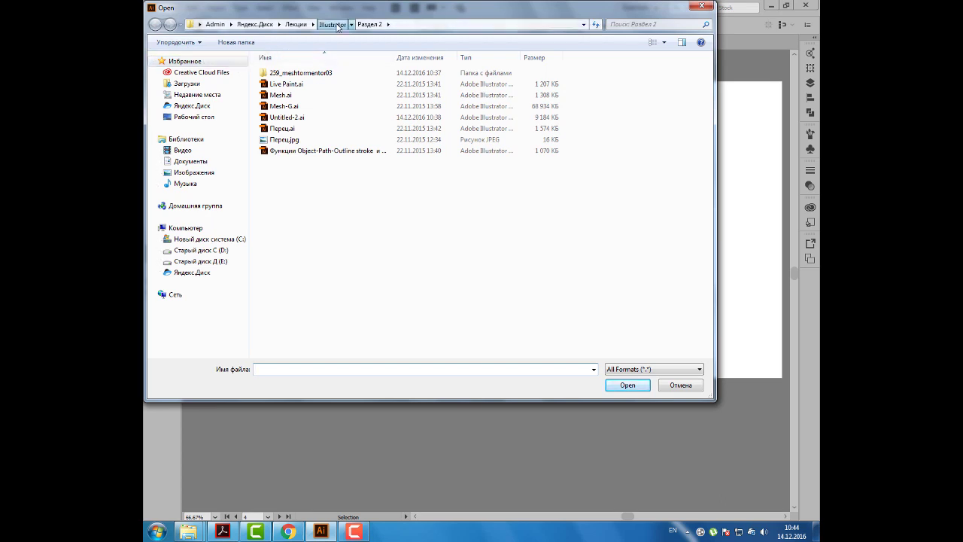
pyautogui.click(336, 25)
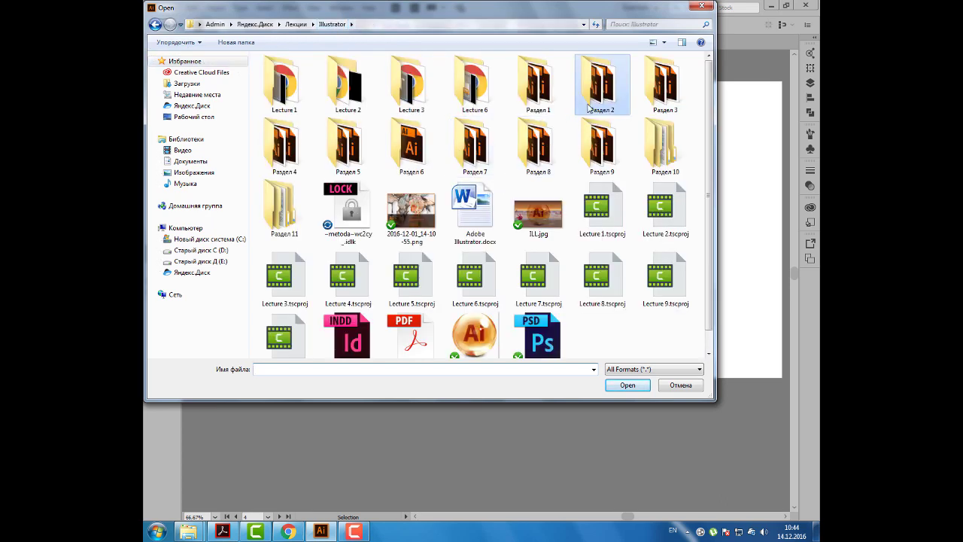
pyautogui.doubleClick(590, 108)
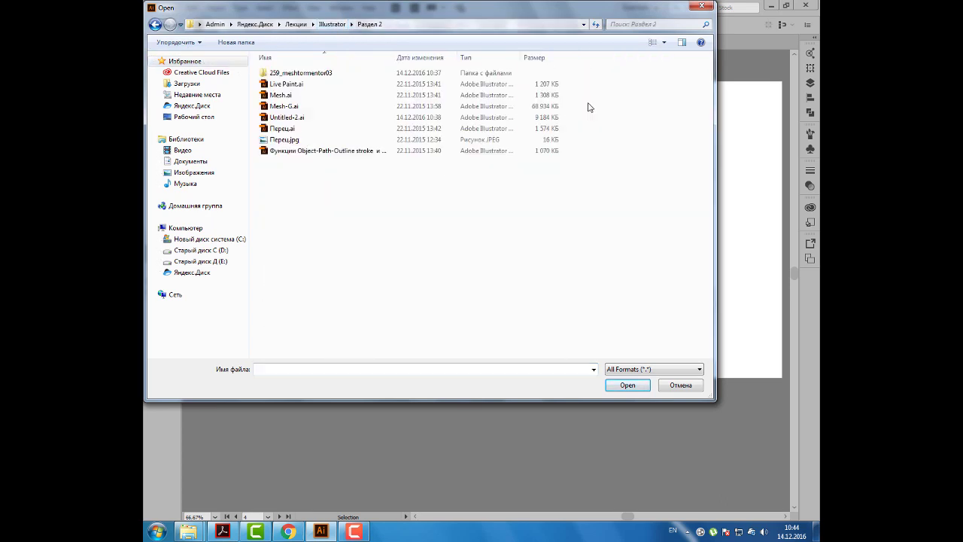
pyautogui.doubleClick(302, 129)
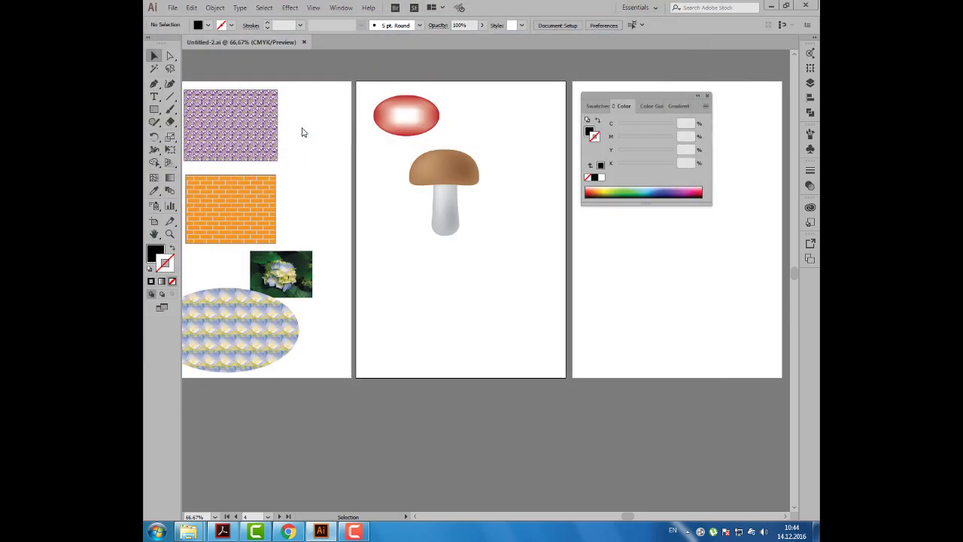
# Step: Drag a mesh lobe off the example pepper, undo it, and return to Untitled-2
pyautogui.scroll(3, 414, 282)
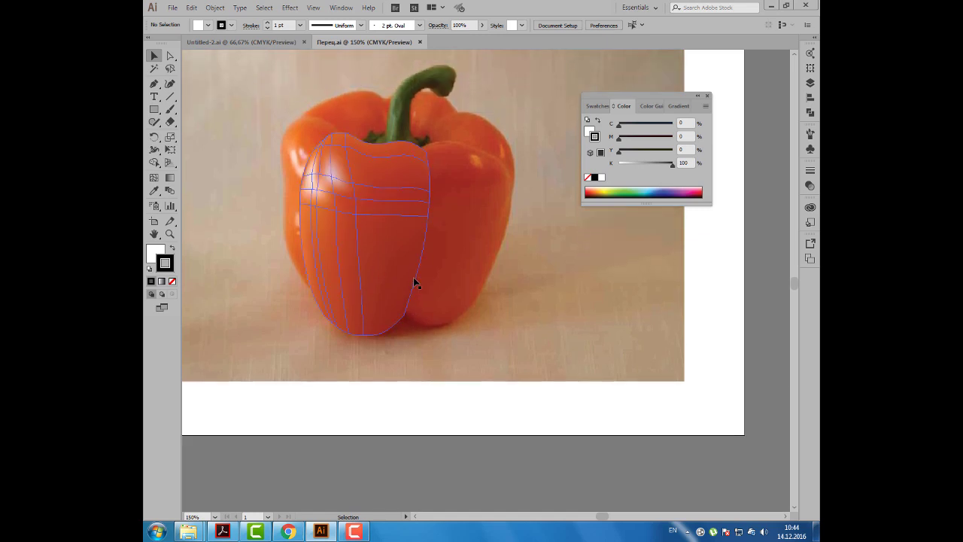
pyautogui.scroll(2, 416, 282)
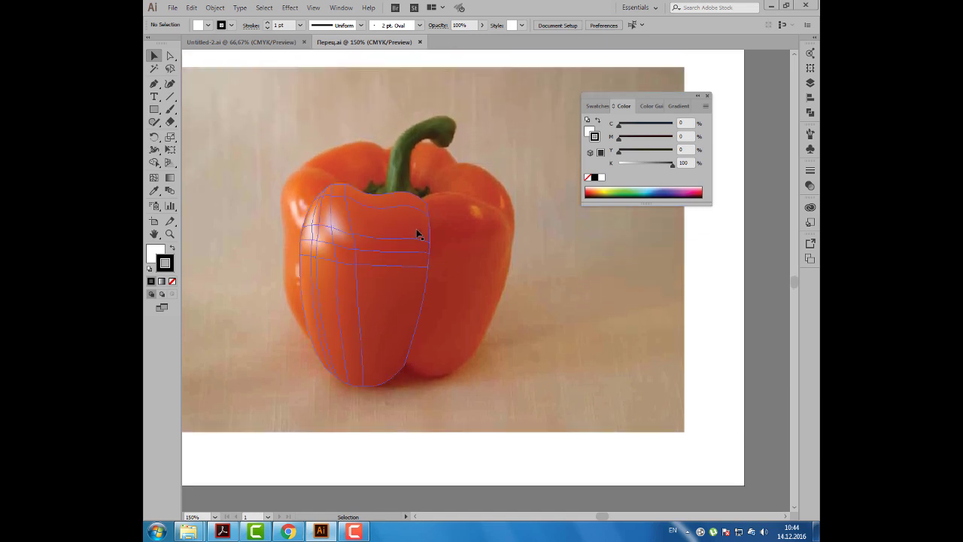
pyautogui.moveTo(399, 230); pyautogui.dragTo(556, 255)
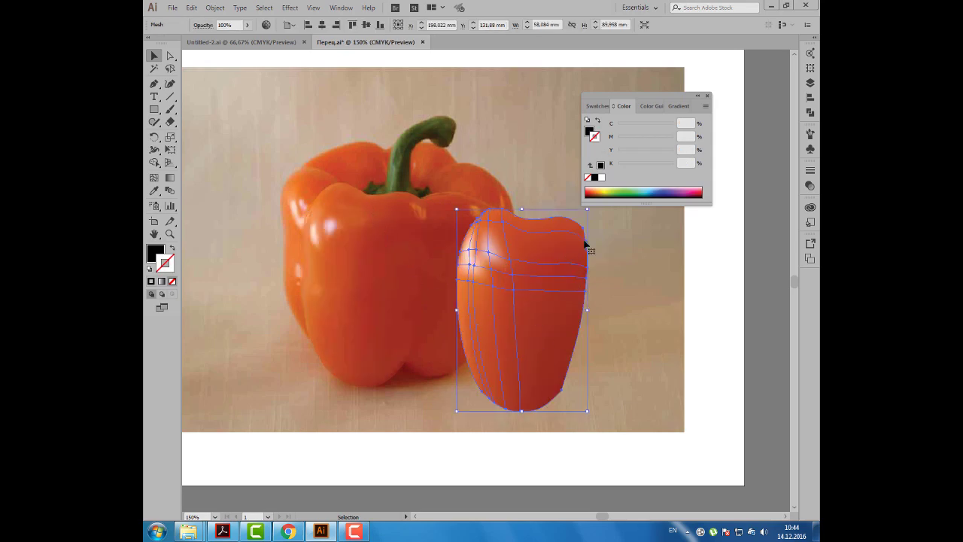
pyautogui.hotkey('ctrl', 'z')
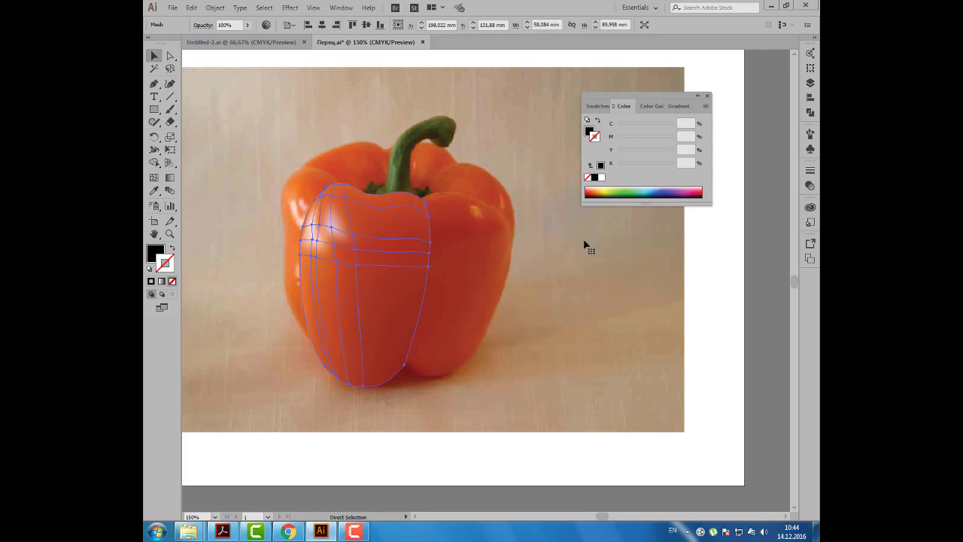
pyautogui.click(241, 42)
pyautogui.click(172, 7)
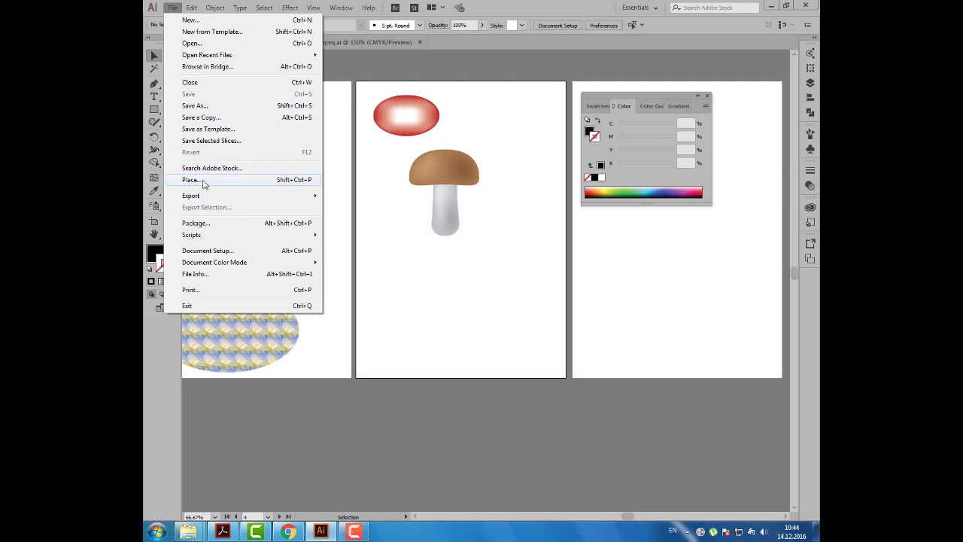
# Step: Place the Перец.jpg photo in a rectangle below the mushroom drawing
pyautogui.click(203, 181)
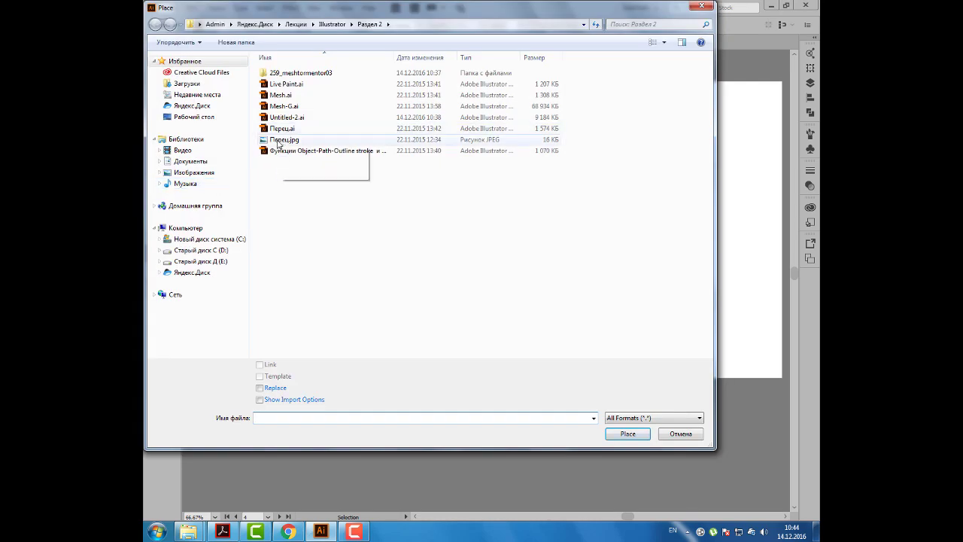
pyautogui.click(278, 142)
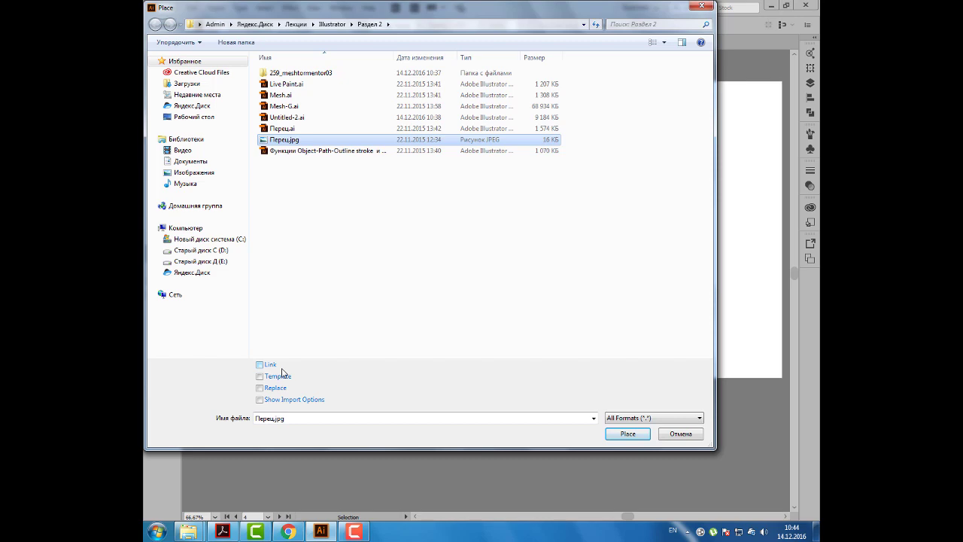
pyautogui.click(623, 435)
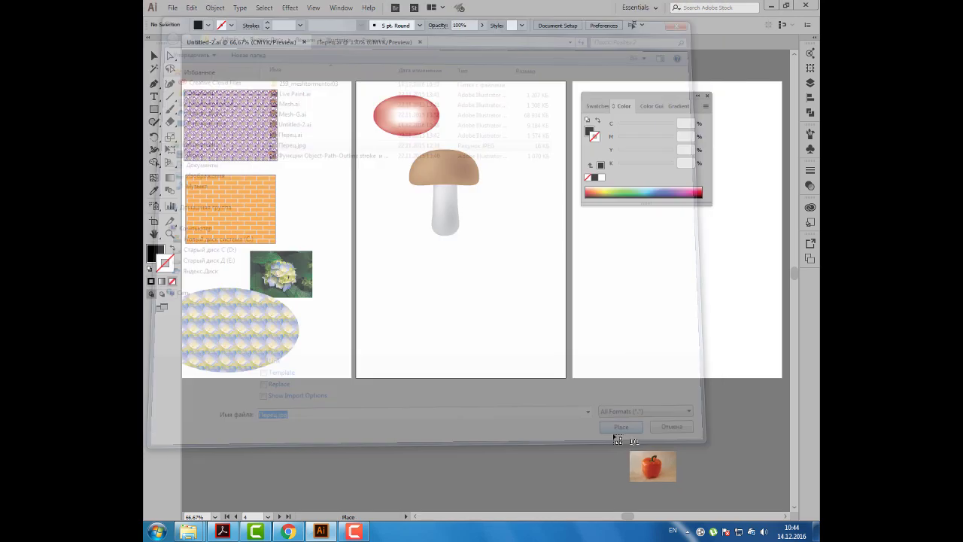
pyautogui.moveTo(390, 250); pyautogui.dragTo(517, 373)
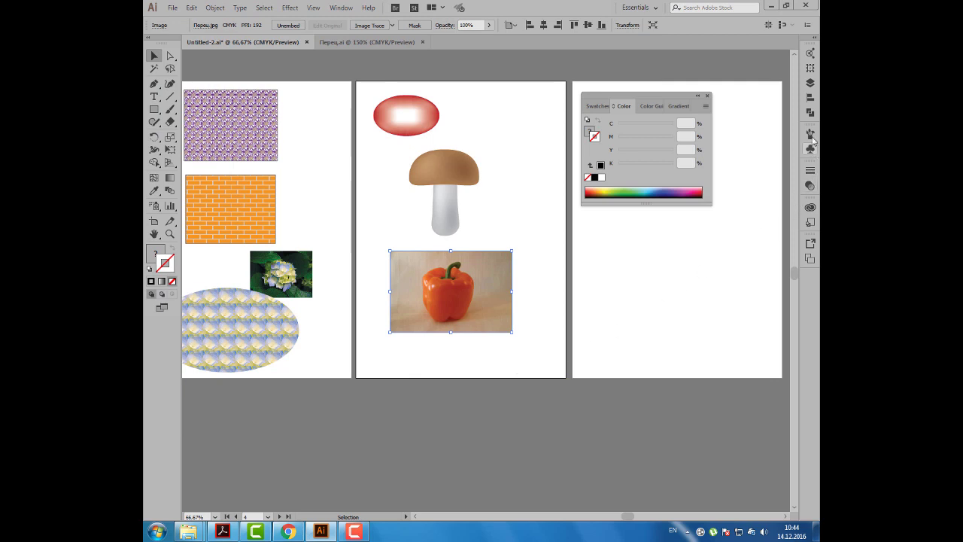
# Step: Lock Layer 1, float the Layers panel, add Layer 2, and swap to black stroke, no fill
pyautogui.click(810, 83)
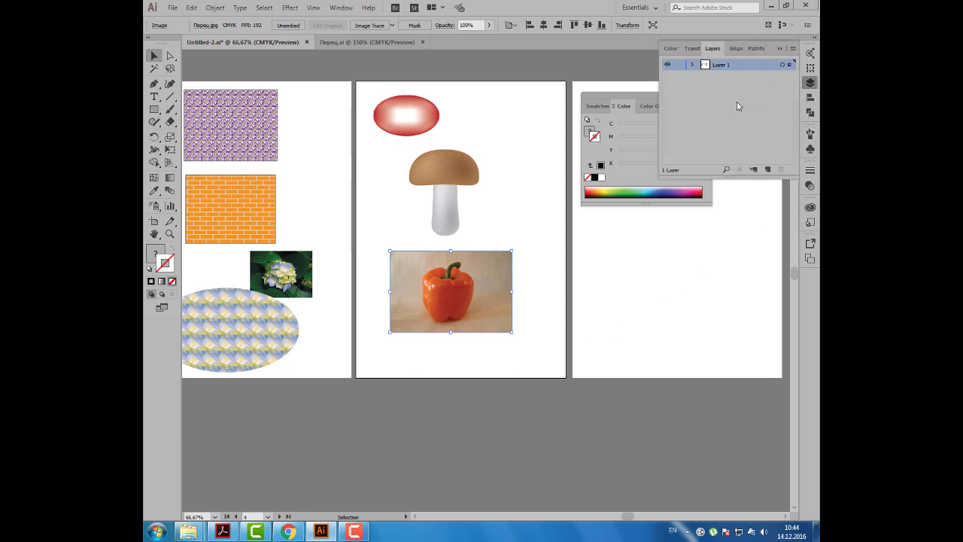
pyautogui.click(679, 65)
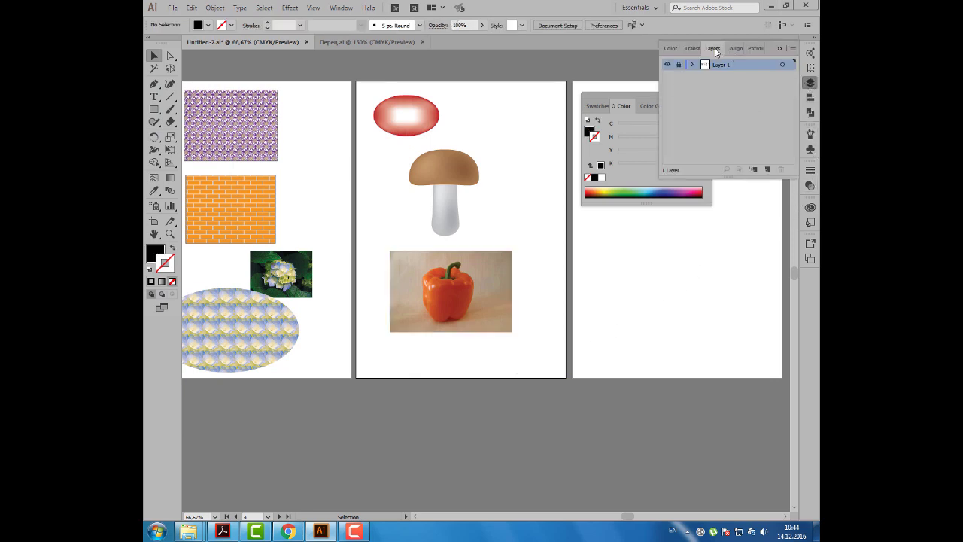
pyautogui.moveTo(715, 51)
pyautogui.mouseDown()
pyautogui.moveTo(691, 253)
pyautogui.moveTo(658, 243)
pyautogui.mouseUp()
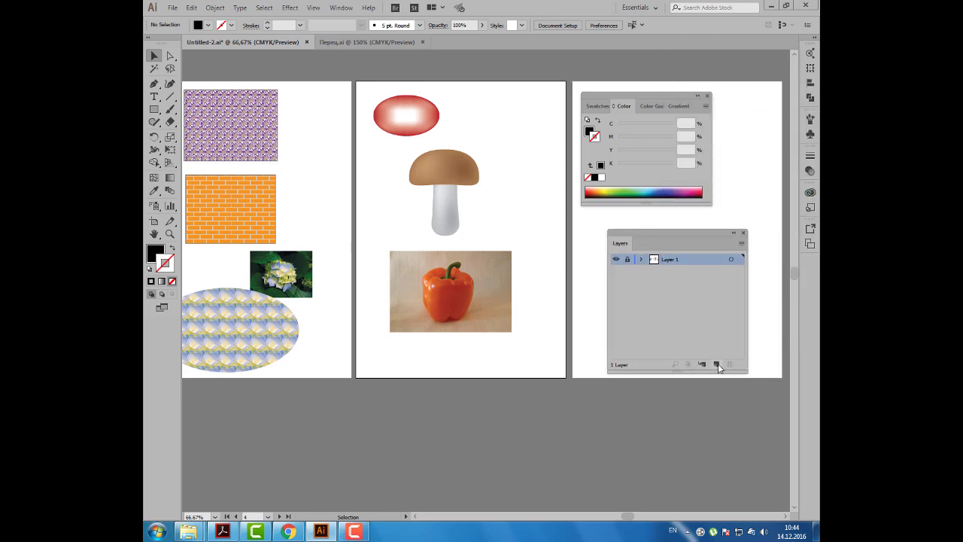
pyautogui.click(718, 363)
pyautogui.scroll(2, 465, 300)
pyautogui.hotkey('shift', 'x')
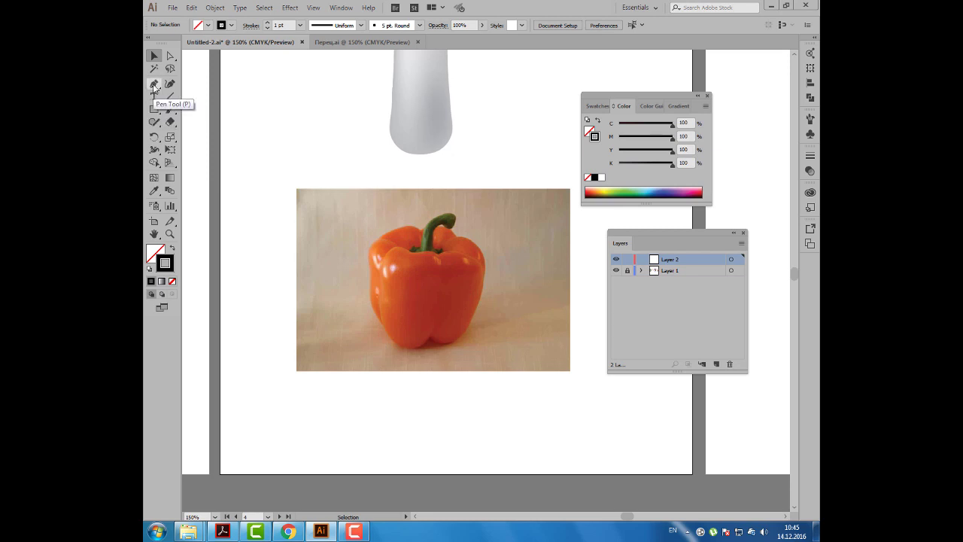
# Step: Trace a closed Pen Tool outline around the pepper's left lobe over the photo
pyautogui.moveTo(153, 86); pyautogui.dragTo(215, 84)
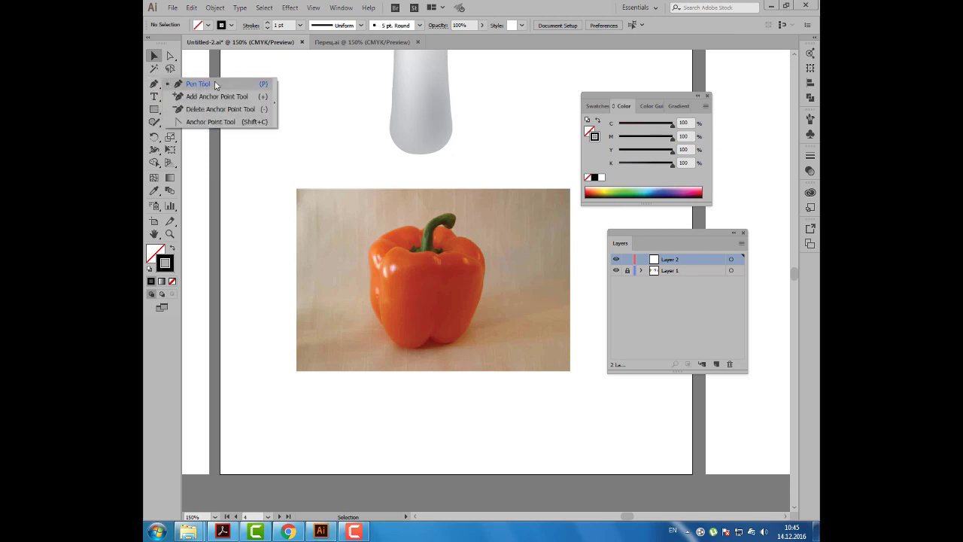
pyautogui.click(215, 84)
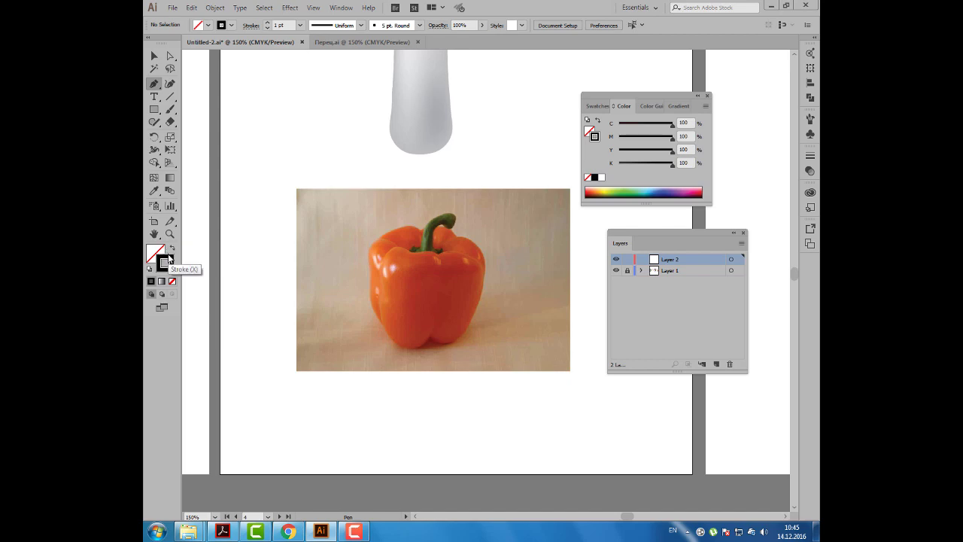
pyautogui.click(168, 260)
pyautogui.moveTo(414, 256)
pyautogui.mouseDown()
pyautogui.moveTo(397, 251)
pyautogui.moveTo(380, 286)
pyautogui.mouseUp()
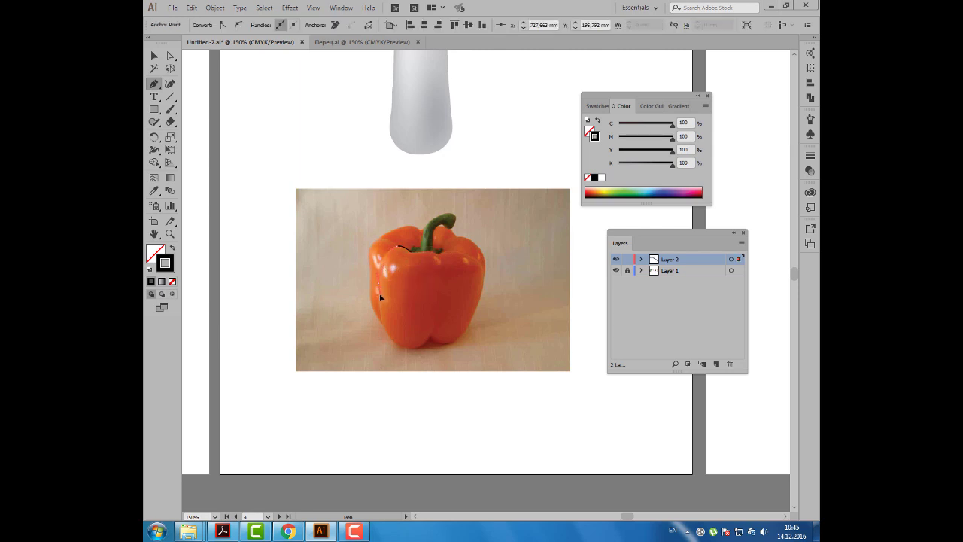
pyautogui.moveTo(387, 342); pyautogui.dragTo(396, 345)
pyautogui.moveTo(407, 350)
pyautogui.mouseDown()
pyautogui.moveTo(431, 340)
pyautogui.moveTo(434, 257)
pyautogui.mouseUp()
pyautogui.moveTo(422, 252); pyautogui.dragTo(412, 255)
# Step: Zoom in on the pepper and select the traced lobe outline with the Selection Tool
pyautogui.click(154, 56)
pyautogui.click(412, 308)
pyautogui.scroll(1, 414, 305)
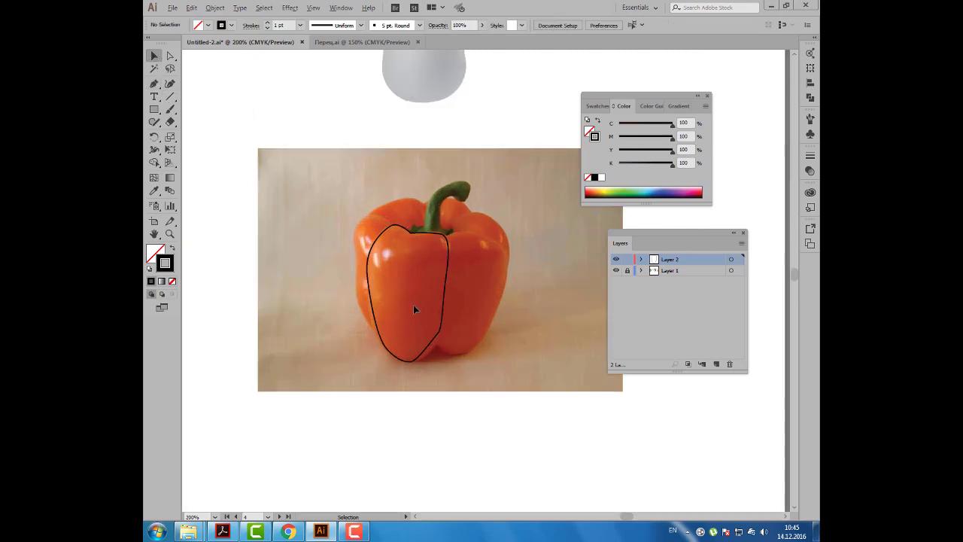
pyautogui.moveTo(423, 286); pyautogui.dragTo(397, 281)
pyautogui.click(403, 234)
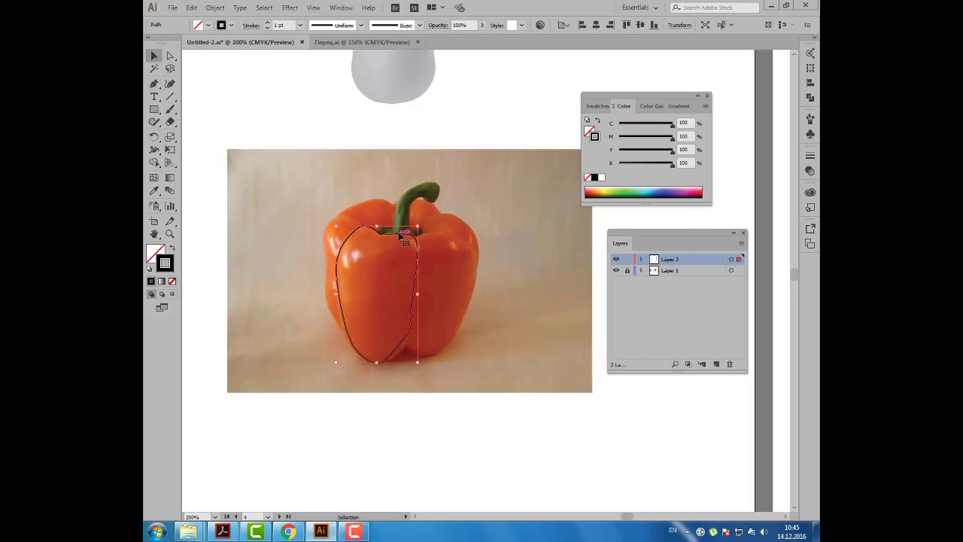
pyautogui.scroll(1, 377, 322)
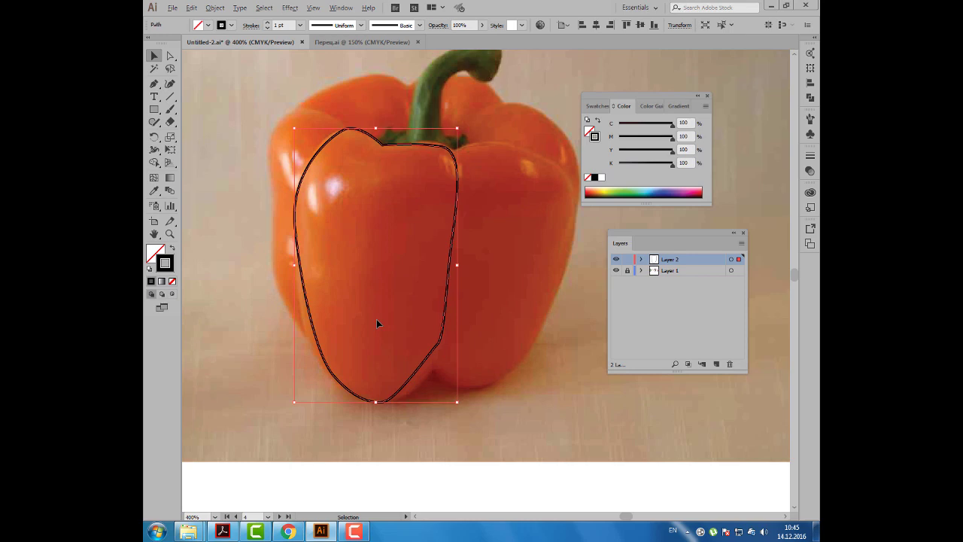
pyautogui.click(215, 7)
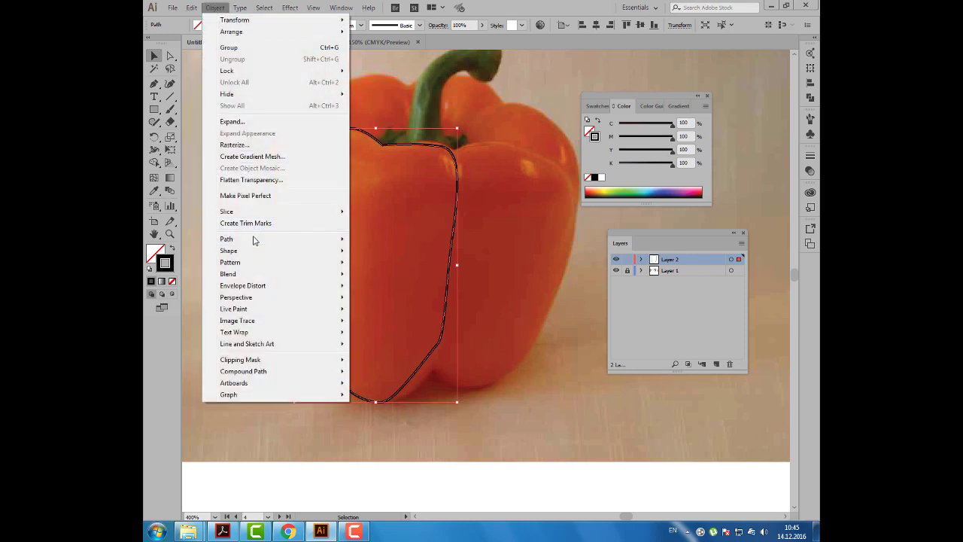
pyautogui.moveTo(225, 239)
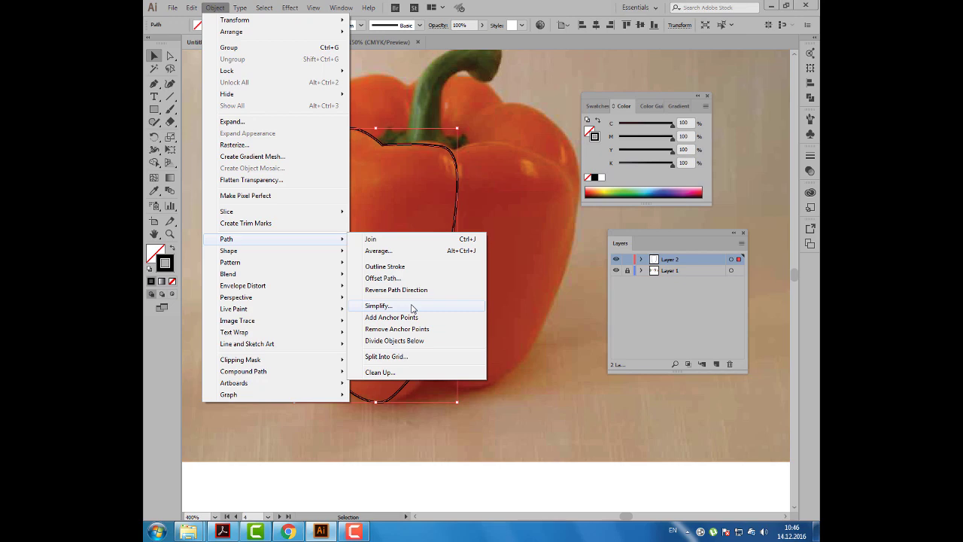
# Step: Simplify the lobe outline at 74% curve precision, reducing it from 8 to 4 anchors
pyautogui.click(412, 307)
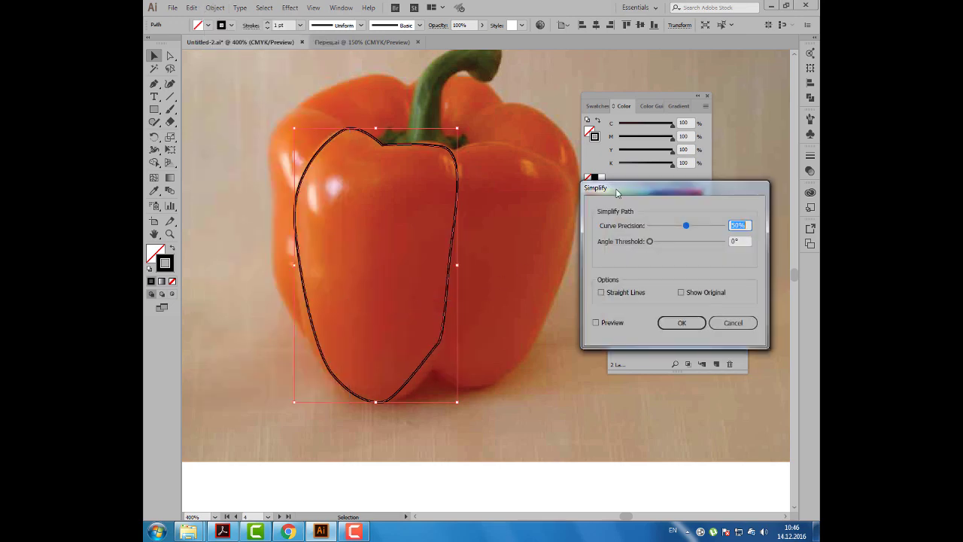
pyautogui.moveTo(616, 193); pyautogui.dragTo(595, 179)
pyautogui.click(584, 309)
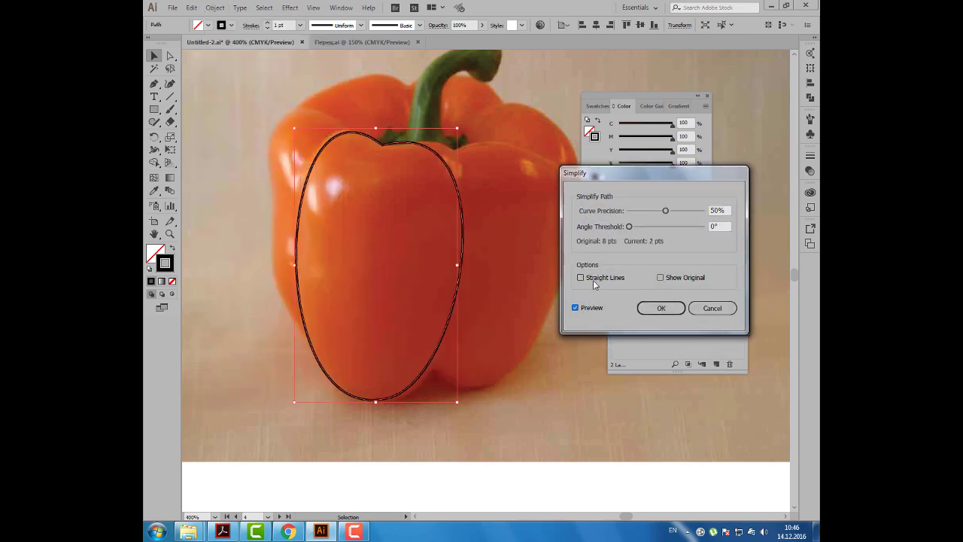
pyautogui.moveTo(665, 210); pyautogui.dragTo(705, 215)
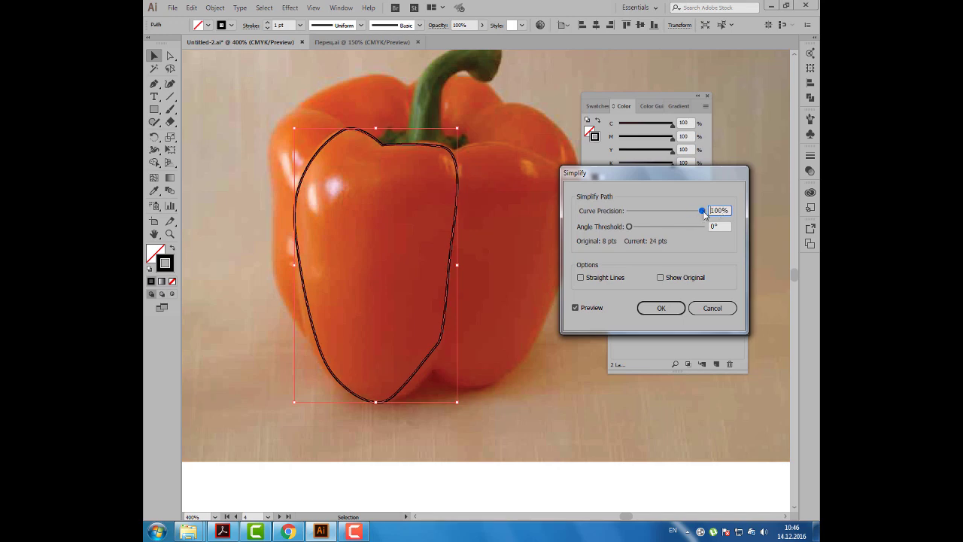
pyautogui.moveTo(705, 214); pyautogui.dragTo(685, 213)
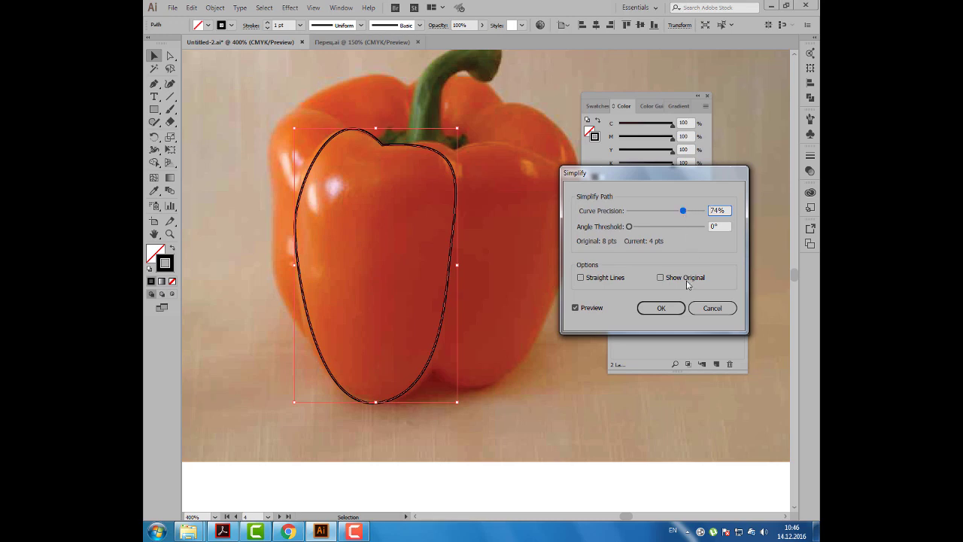
pyautogui.click(662, 307)
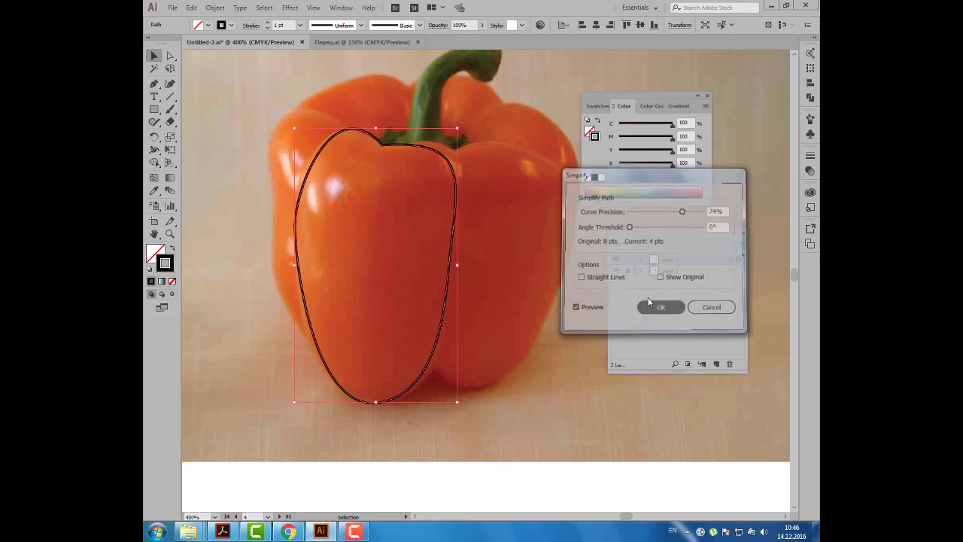
# Step: Adjust the top anchor's direction handles to widen the outline's upper curves
pyautogui.click(172, 58)
pyautogui.click(381, 145)
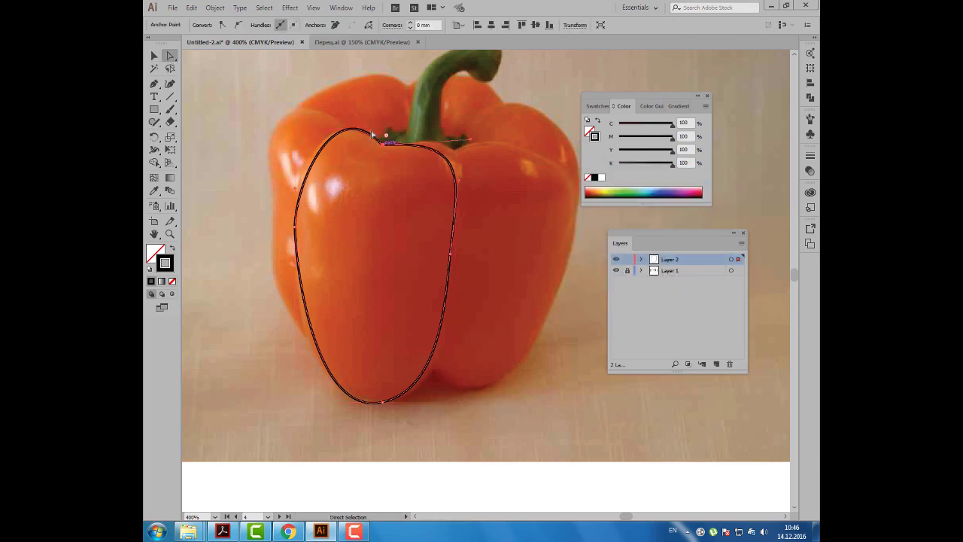
pyautogui.moveTo(333, 92); pyautogui.dragTo(333, 92)
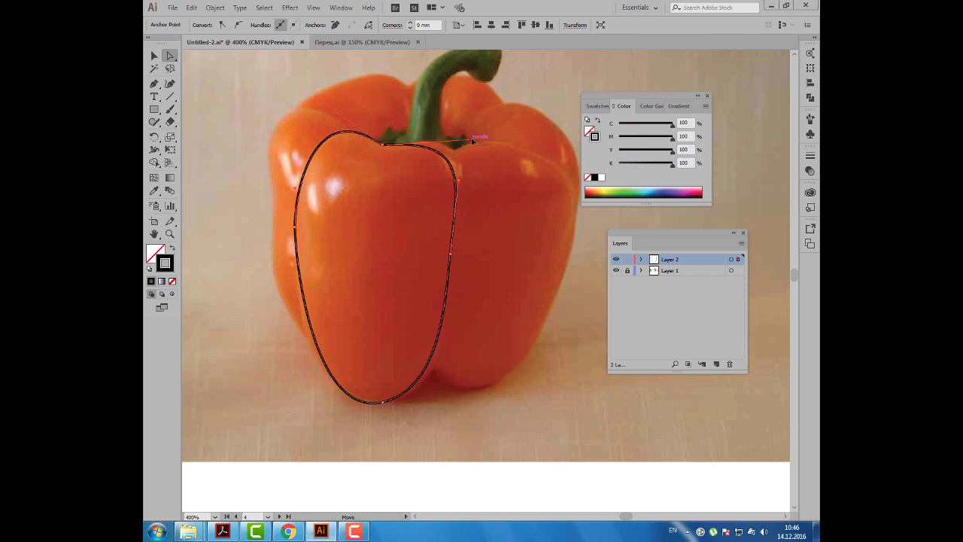
pyautogui.moveTo(472, 140); pyautogui.dragTo(480, 132)
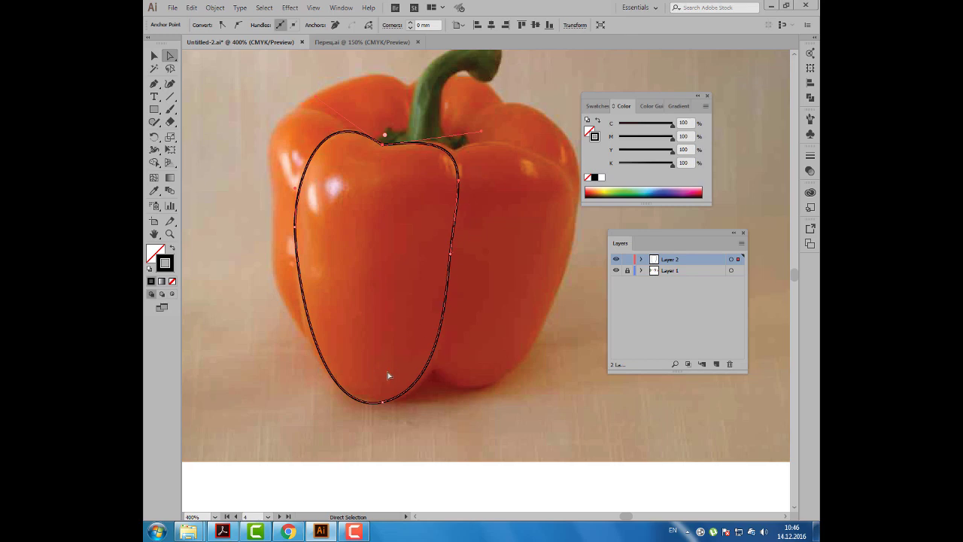
# Step: Reshape the bottom anchor into a smoother rounded curve, then reselect the whole path
pyautogui.click(382, 401)
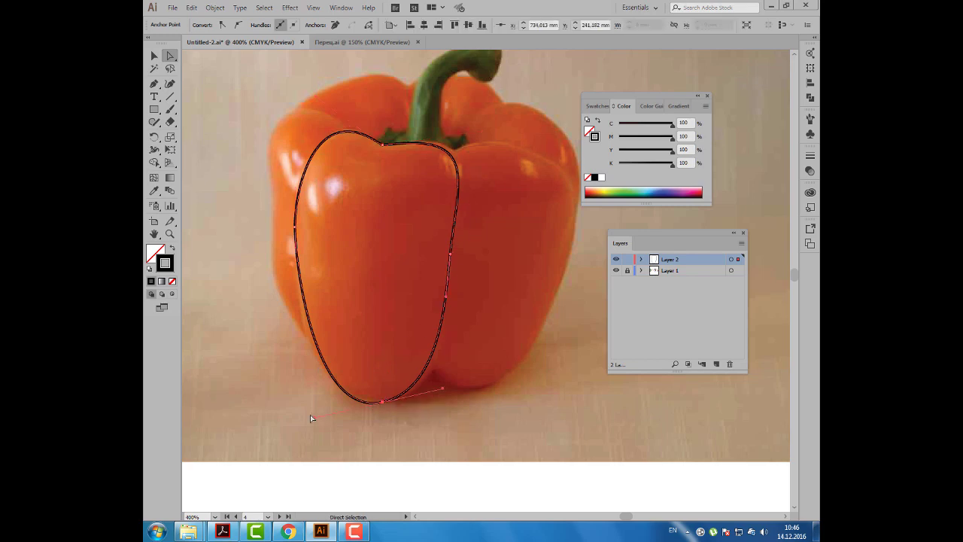
pyautogui.moveTo(311, 419); pyautogui.dragTo(310, 402)
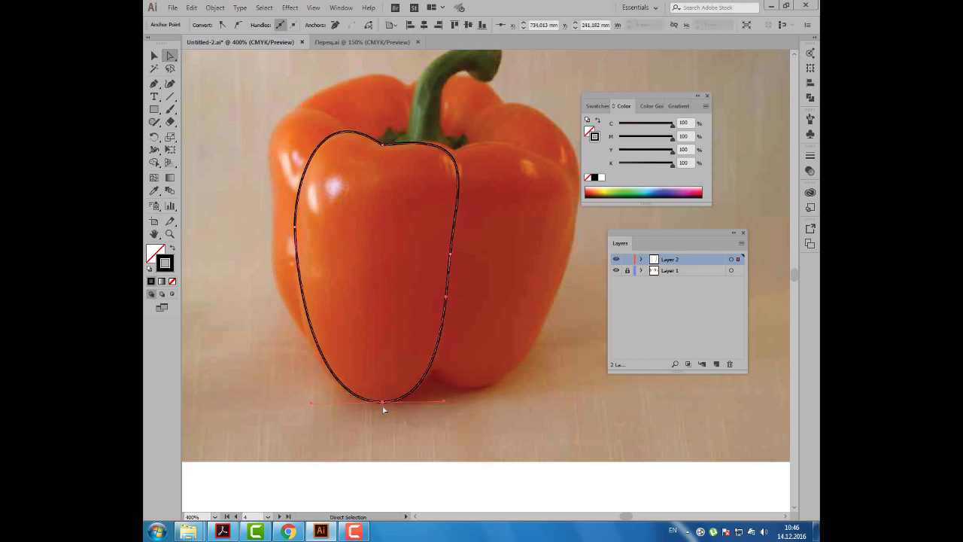
pyautogui.moveTo(383, 406); pyautogui.dragTo(296, 401)
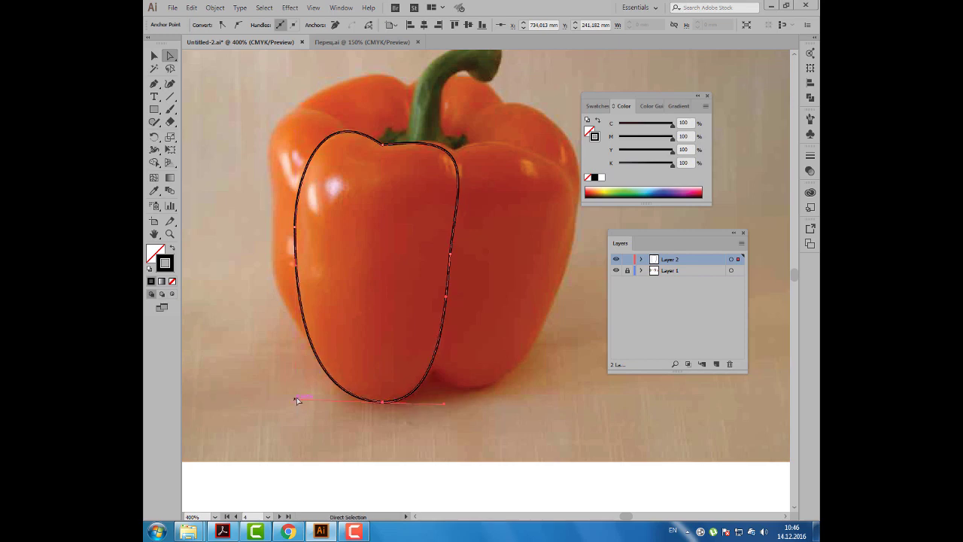
pyautogui.click(154, 56)
pyautogui.click(213, 84)
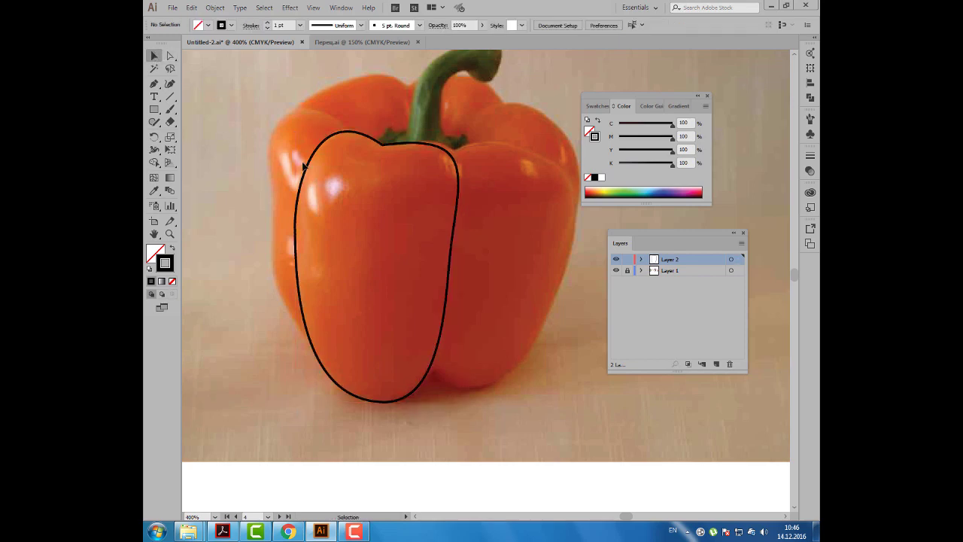
pyautogui.click(309, 172)
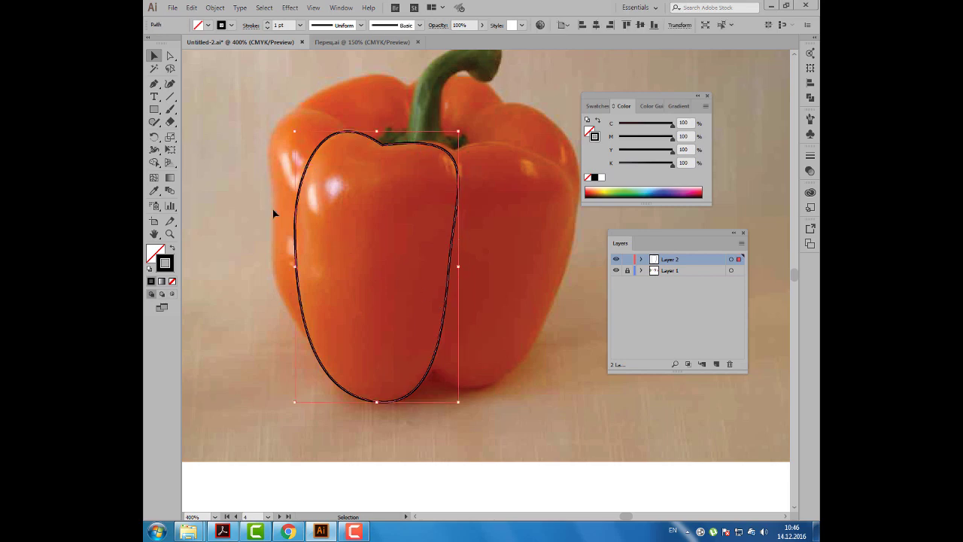
# Step: Fill the lobe shape with orange-red sampled from the pepper photo using the Eyedropper
pyautogui.click(154, 191)
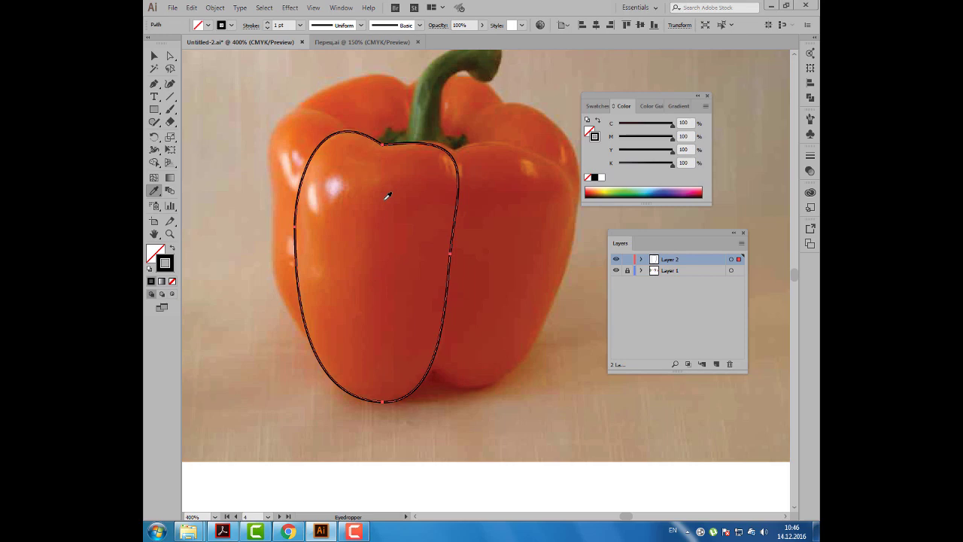
pyautogui.click(375, 244)
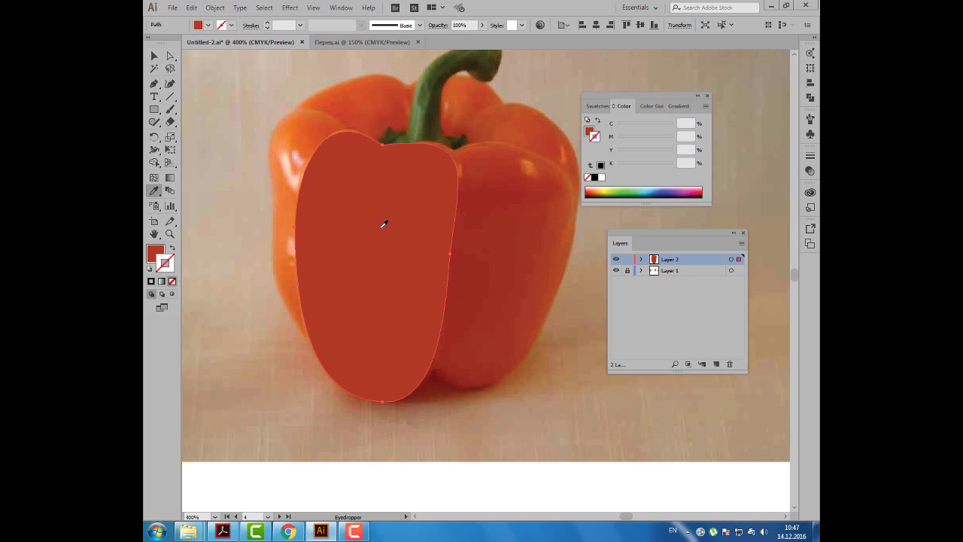
pyautogui.click(154, 55)
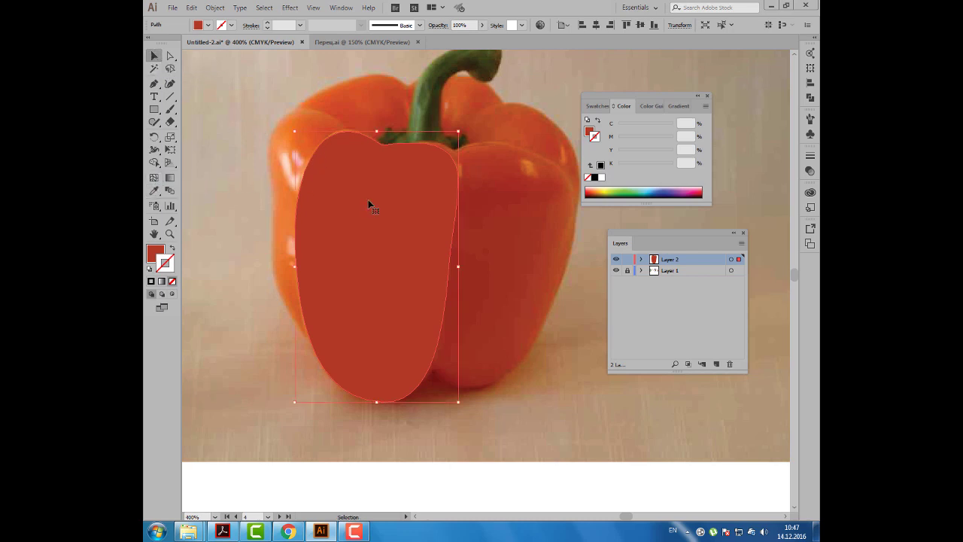
pyautogui.moveTo(368, 199); pyautogui.dragTo(535, 200)
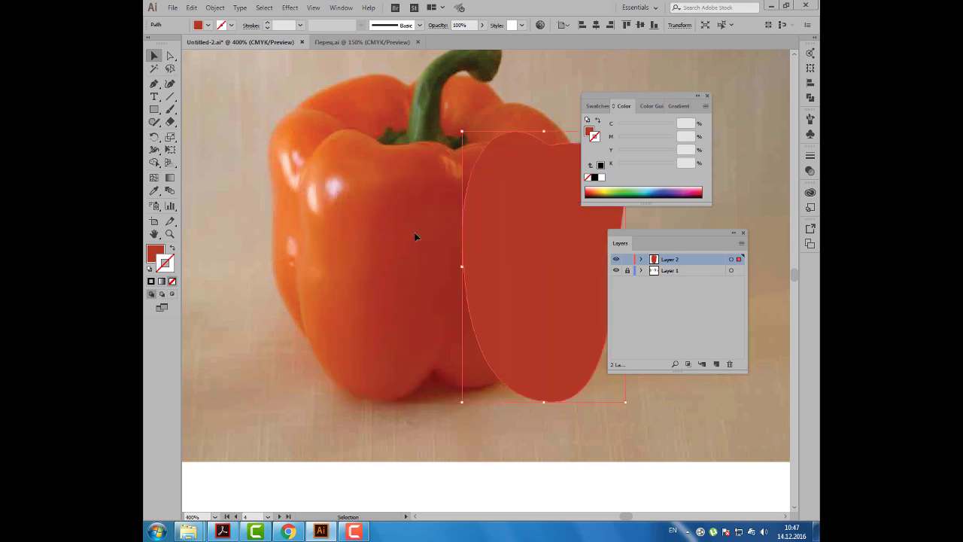
pyautogui.moveTo(558, 213); pyautogui.dragTo(390, 213)
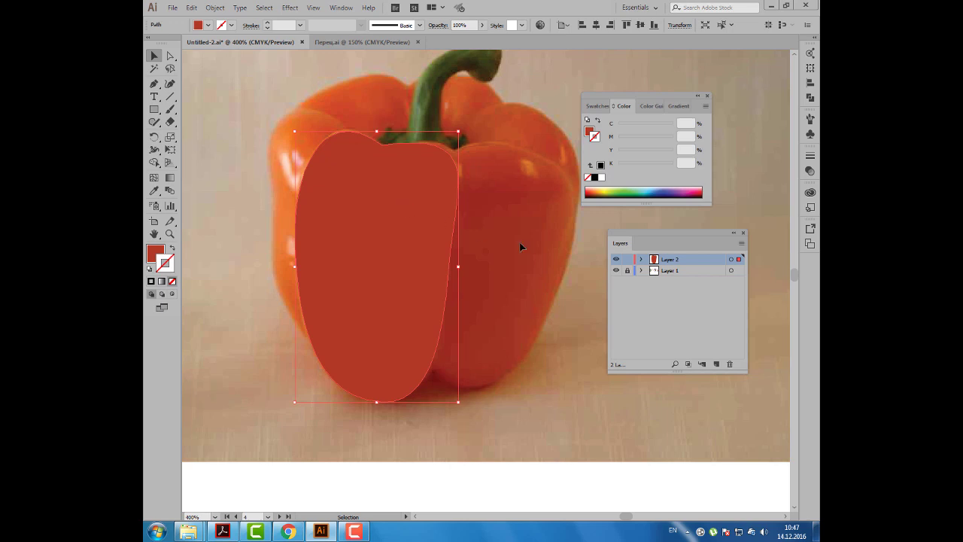
pyautogui.moveTo(613, 243); pyautogui.dragTo(530, 230)
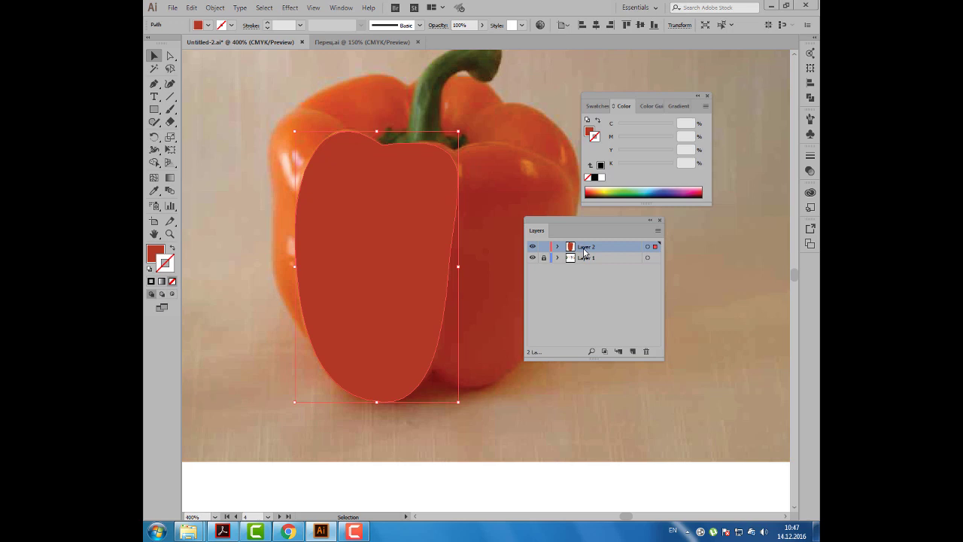
pyautogui.moveTo(567, 234); pyautogui.dragTo(564, 236)
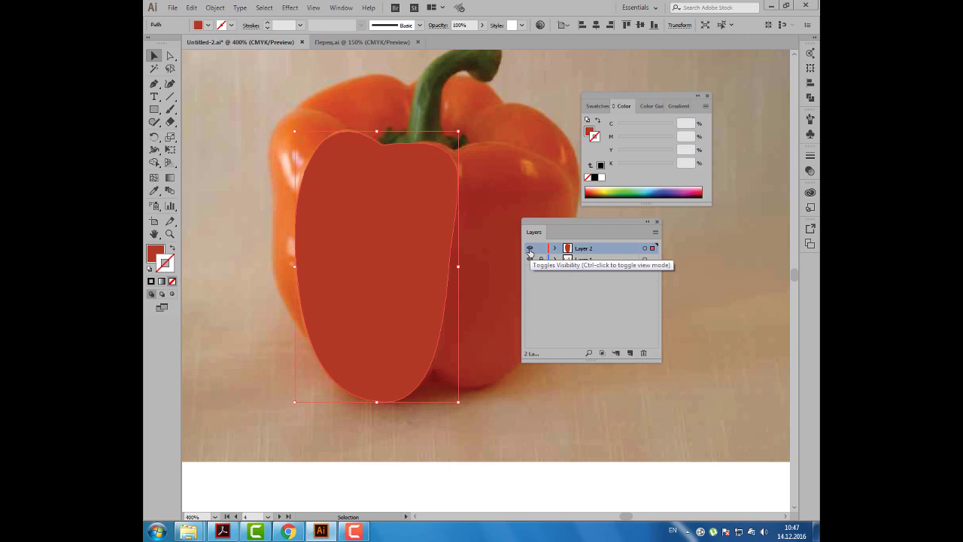
# Step: Switch Layer 2 to Outline view so the pepper photo shows through the lobe shape
pyautogui.keyDown('ctrl'); pyautogui.click(530, 249); pyautogui.keyUp('ctrl')
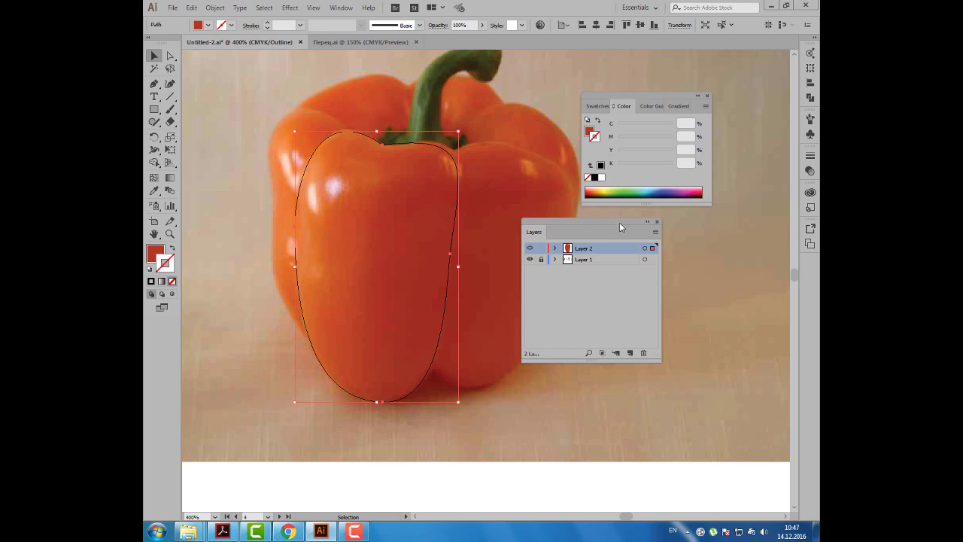
pyautogui.moveTo(551, 233); pyautogui.dragTo(611, 224)
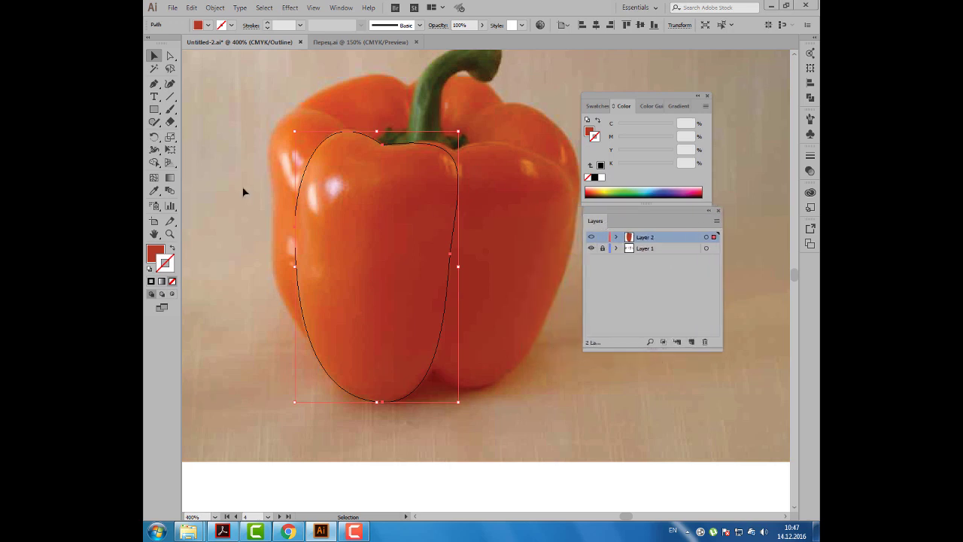
pyautogui.click(154, 177)
pyautogui.click(156, 254)
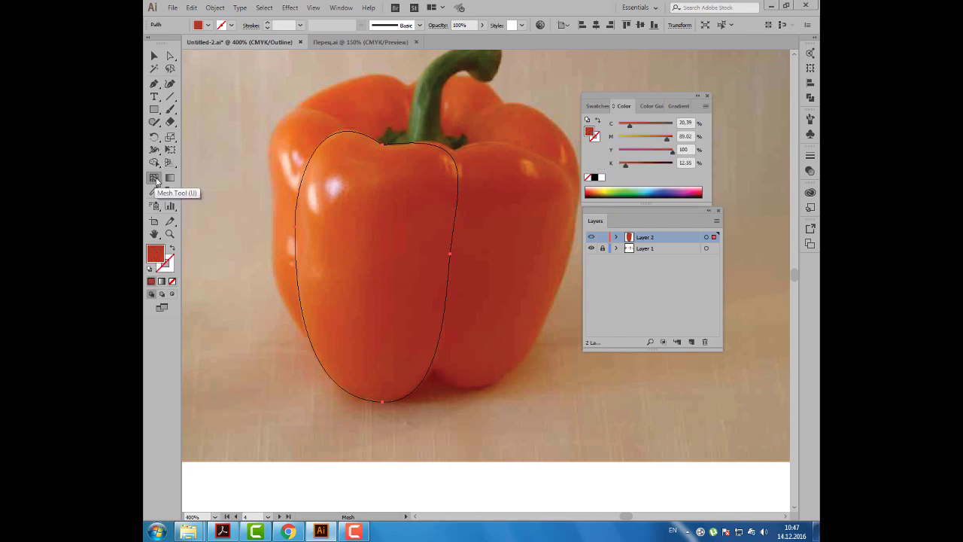
# Step: Convert the front-lobe shape to a gradient mesh and add vertical lines across the left face
pyautogui.click(155, 179)
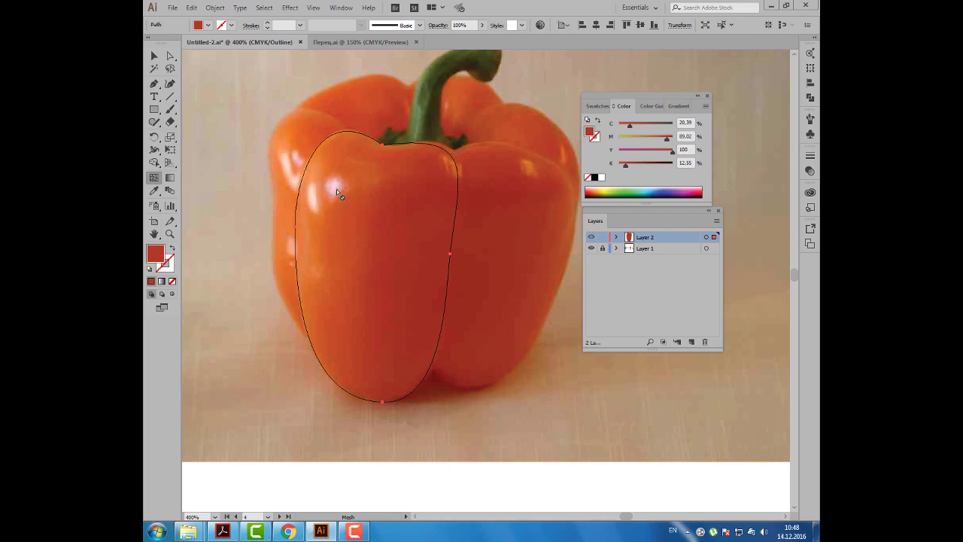
pyautogui.click(299, 195)
pyautogui.click(299, 197)
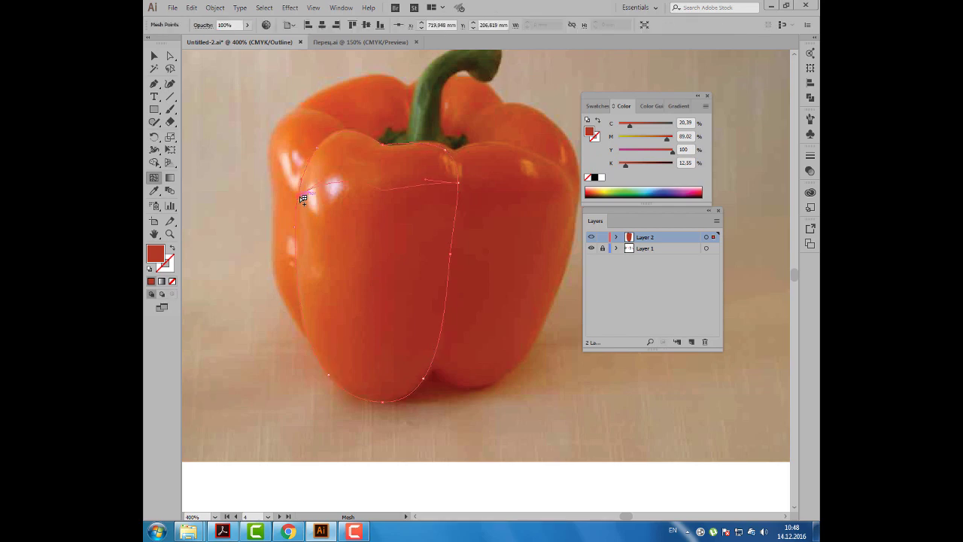
pyautogui.moveTo(314, 190); pyautogui.dragTo(337, 183)
pyautogui.click(348, 183)
pyautogui.click(342, 184)
# Step: Add horizontal mesh lines across the upper and lower lobe, plus verticals down the front and right
pyautogui.click(341, 179)
pyautogui.click(336, 194)
pyautogui.click(307, 209)
pyautogui.click(308, 206)
pyautogui.click(443, 175)
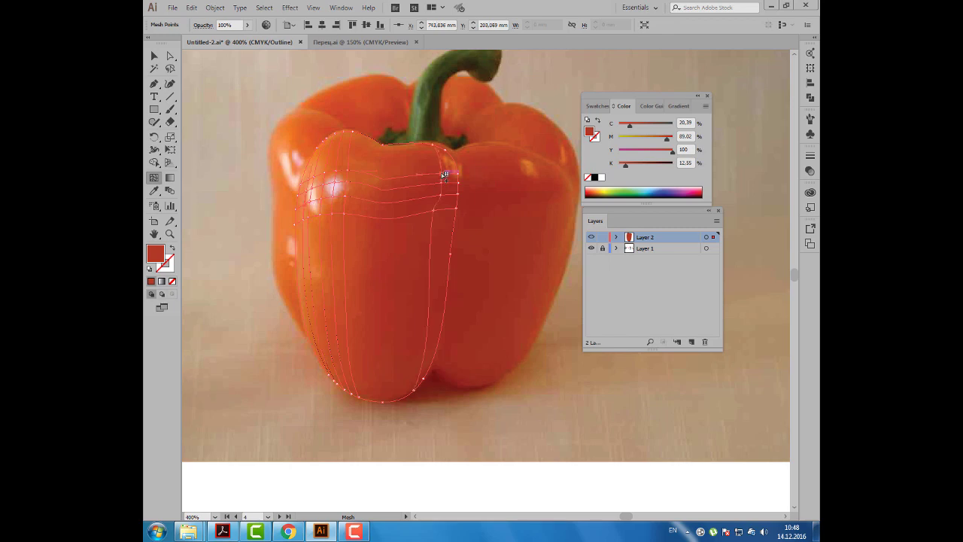
pyautogui.click(375, 177)
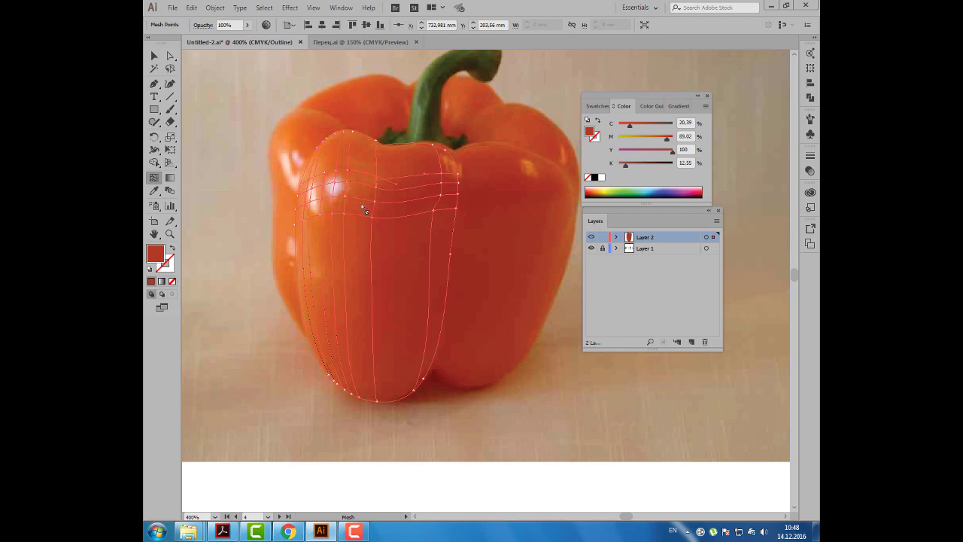
pyautogui.click(323, 271)
# Step: Colour the top-left edge mesh point with orange sampled from the photo
pyautogui.click(170, 57)
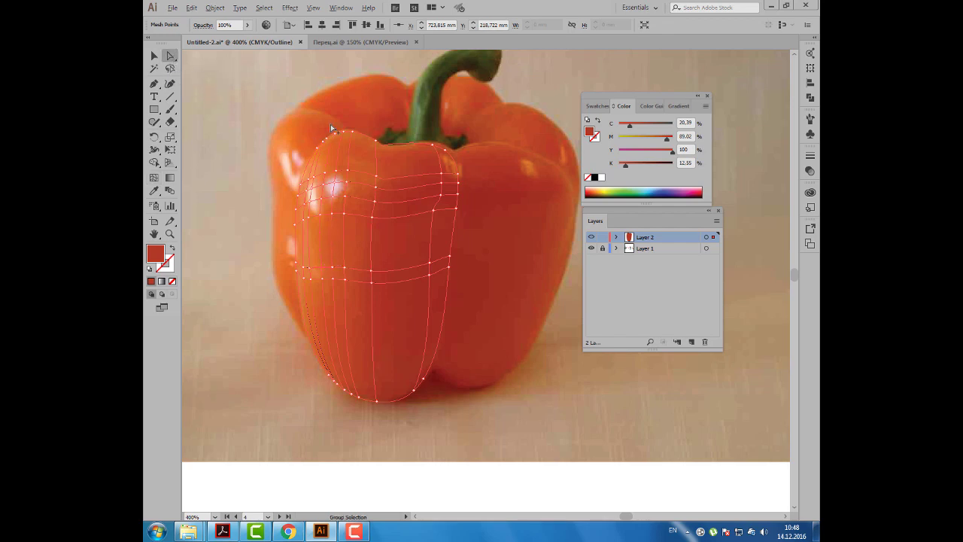
pyautogui.scroll(1, 331, 124)
pyautogui.click(311, 159)
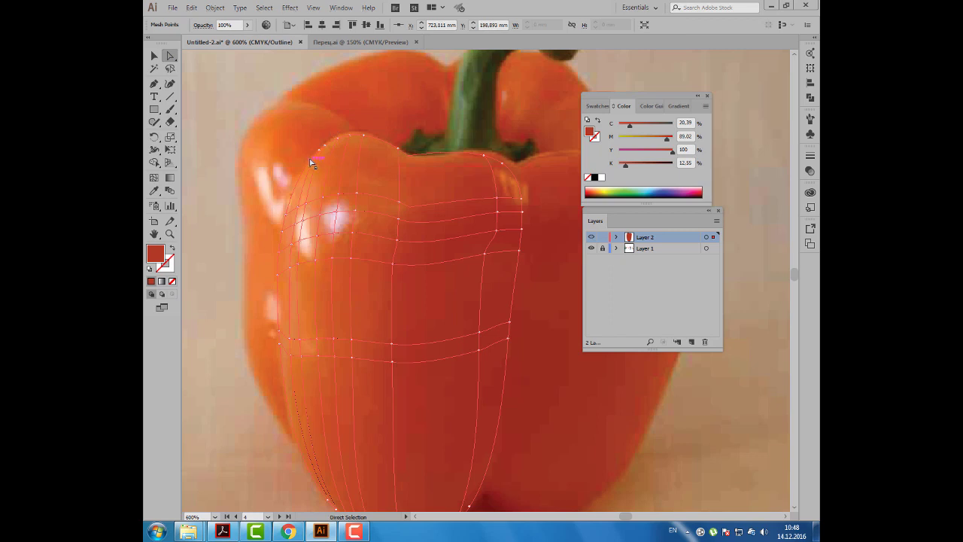
pyautogui.click(312, 163)
pyautogui.click(154, 191)
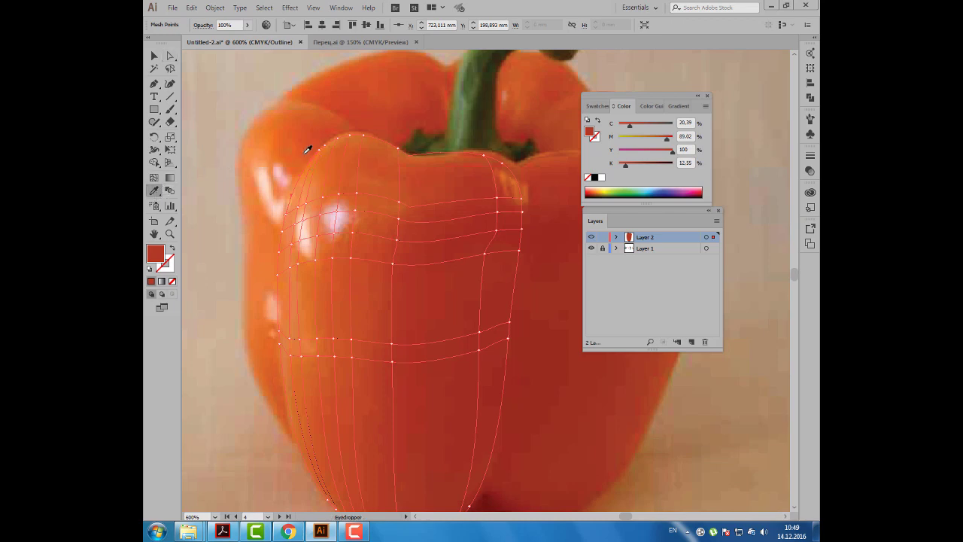
pyautogui.click(315, 156)
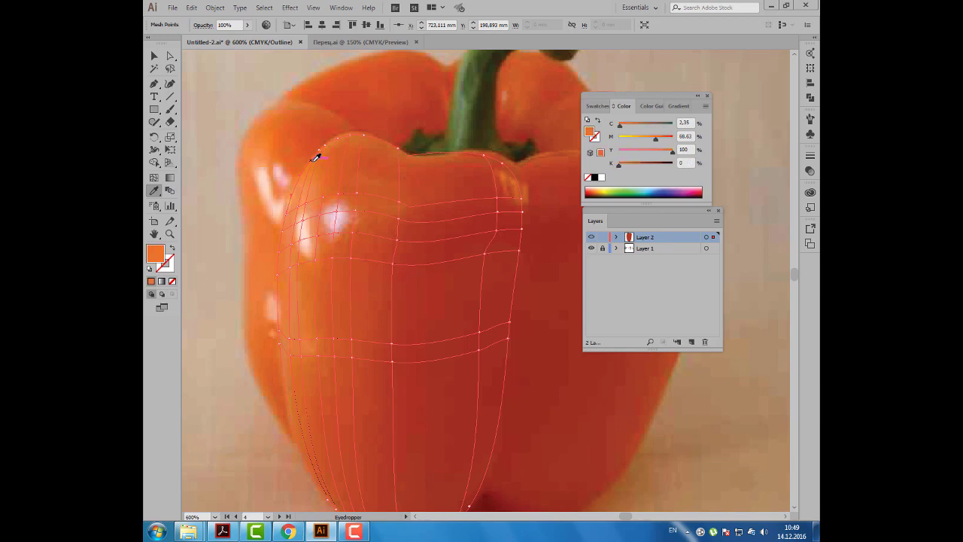
pyautogui.scroll(2, 322, 147)
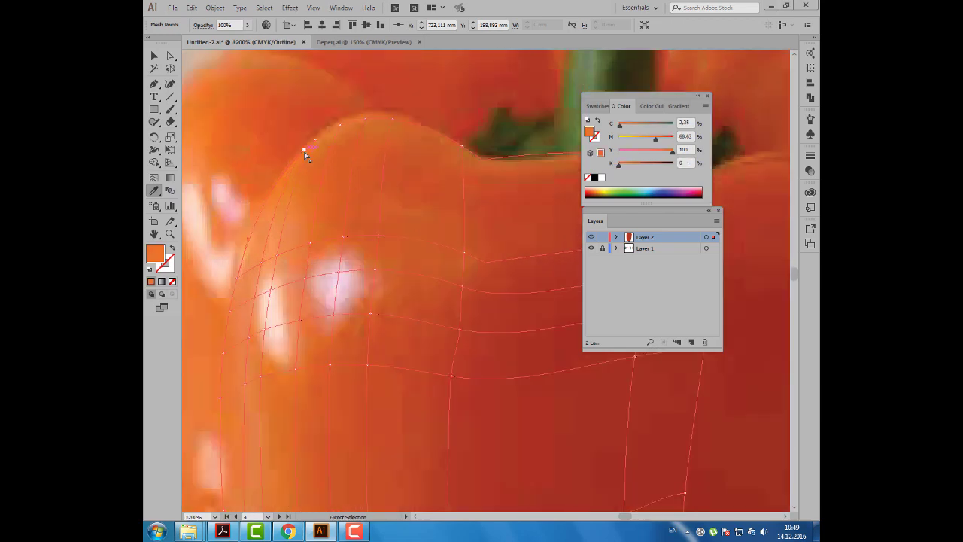
pyautogui.click(306, 151)
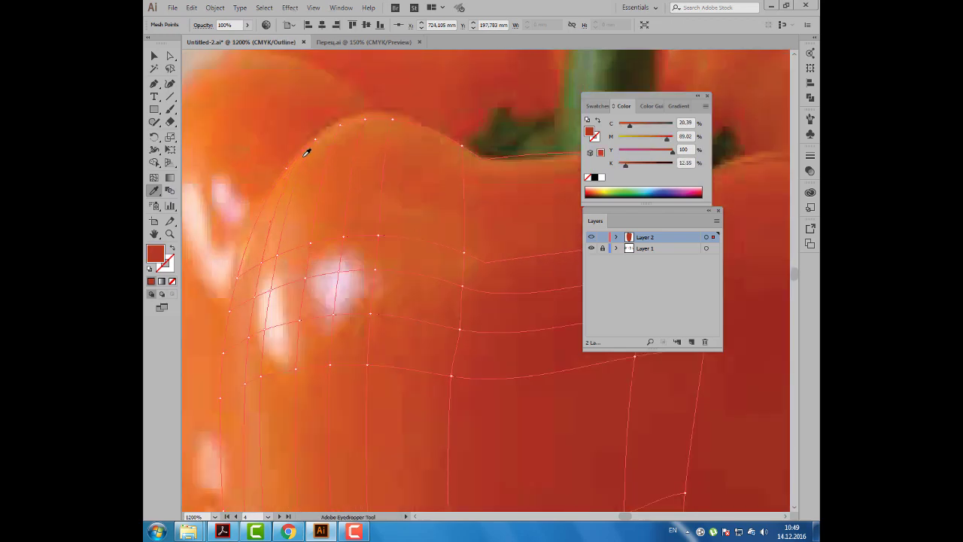
pyautogui.click(309, 151)
pyautogui.hotkey('ctrl', 'z')
# Step: Colour the shoulder mesh points along the top edge and beside the stem with lighter oranges
pyautogui.hotkey('ctrl', 'z')
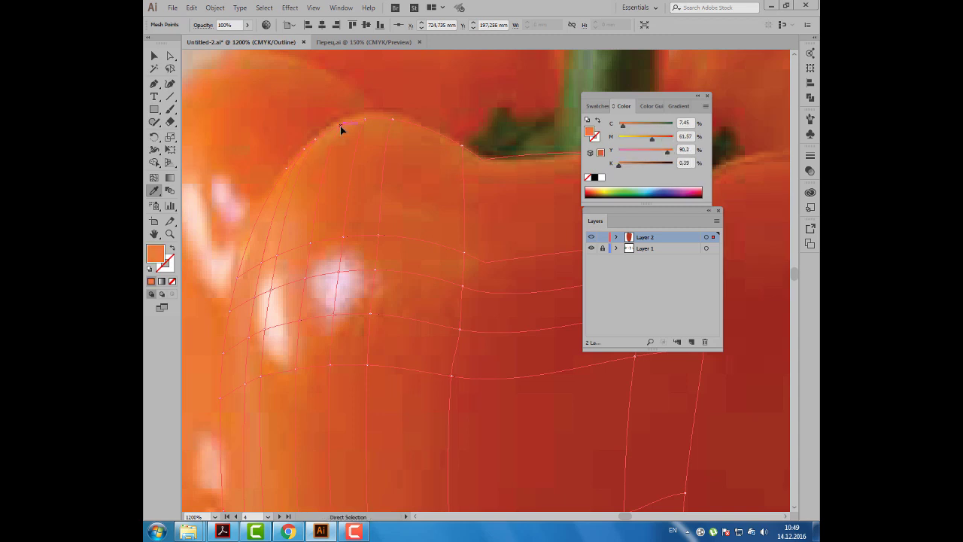
pyautogui.click(341, 126)
pyautogui.hotkey('ctrl', 'z')
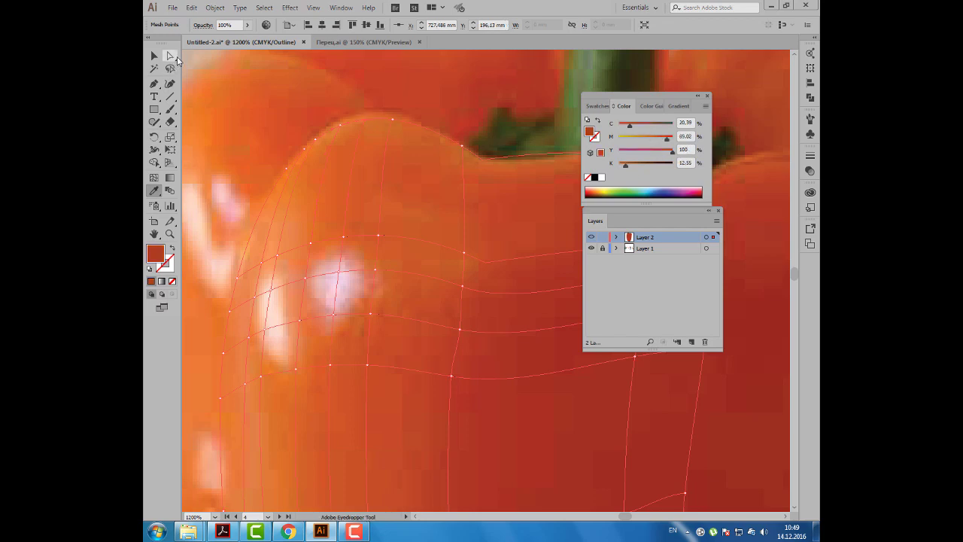
pyautogui.click(371, 121)
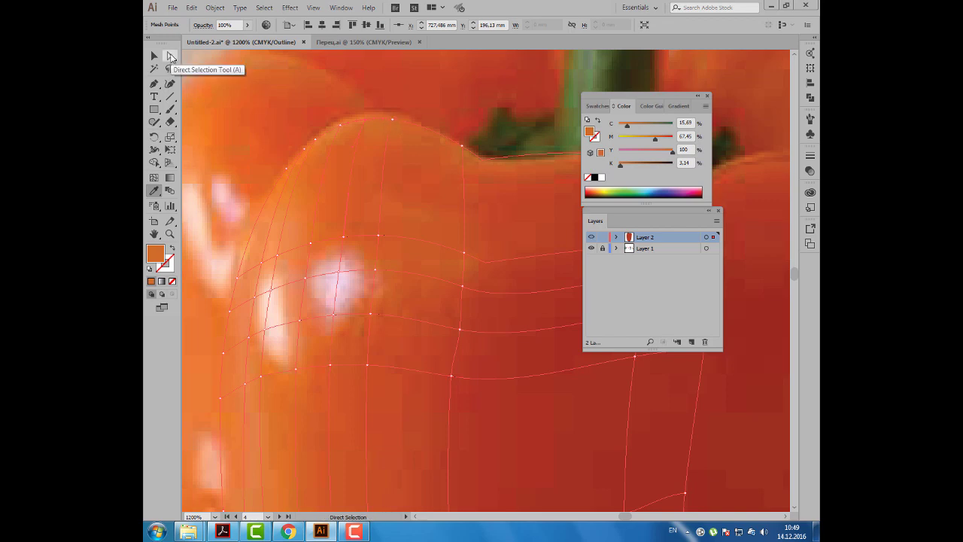
pyautogui.click(394, 121)
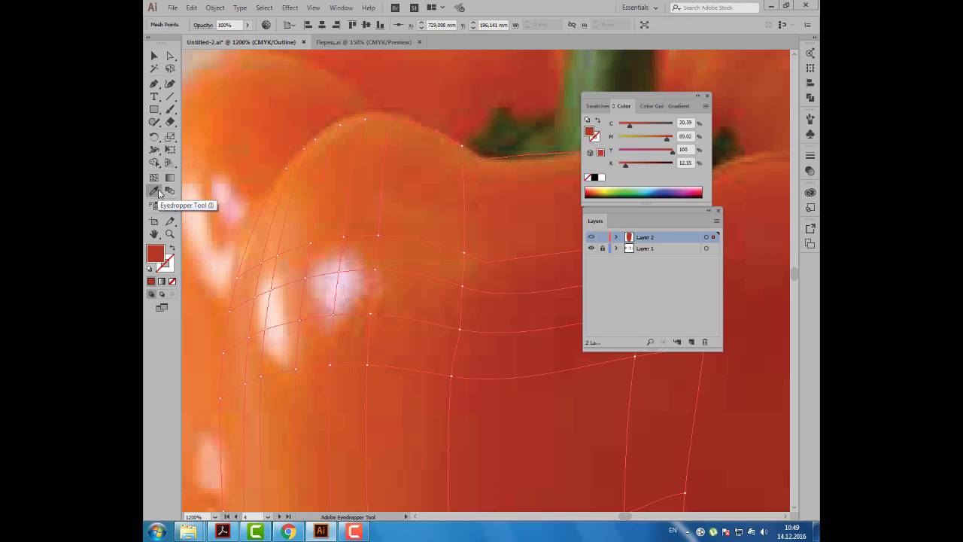
pyautogui.click(396, 125)
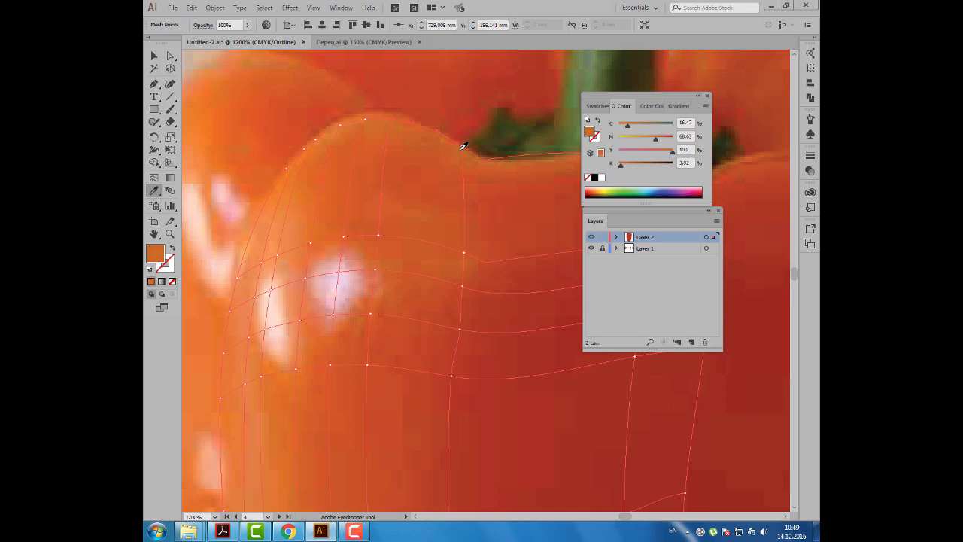
pyautogui.press('ctrl')
pyautogui.keyDown('ctrl'); pyautogui.click(462, 148); pyautogui.keyUp('ctrl')
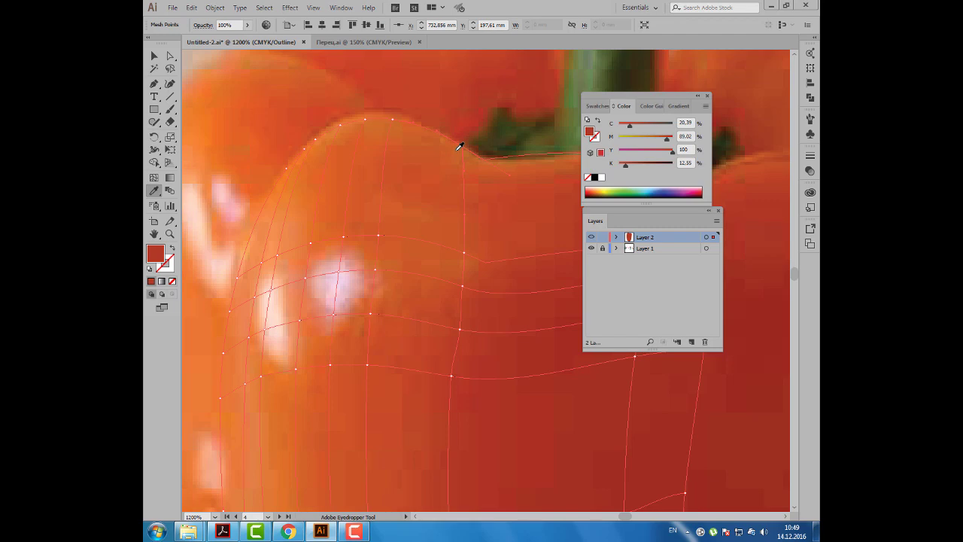
pyautogui.click(460, 145)
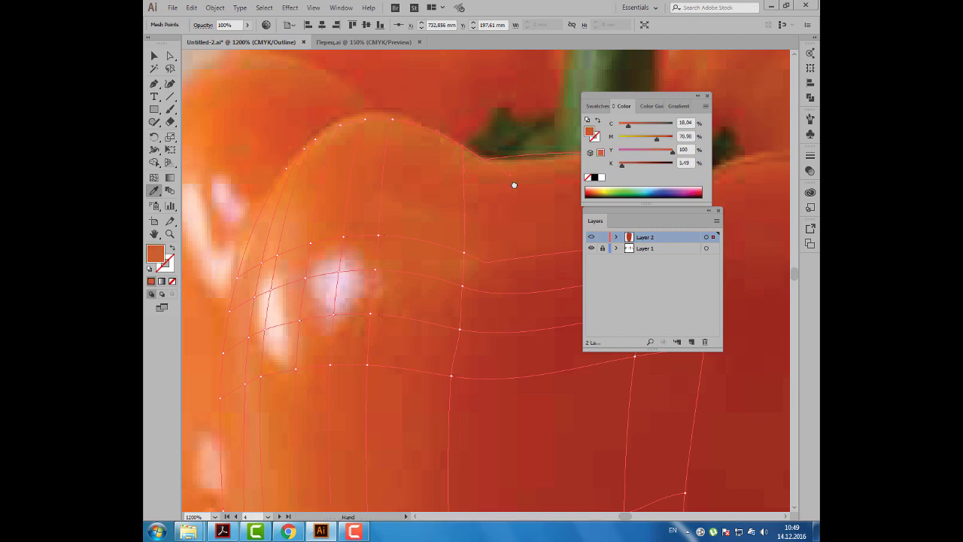
# Step: Move the colour panels off the artwork and sample darker reds for the upper-right edge points
pyautogui.moveTo(514, 185); pyautogui.dragTo(461, 156)
pyautogui.moveTo(607, 98); pyautogui.dragTo(709, 88)
pyautogui.moveTo(628, 218); pyautogui.dragTo(712, 212)
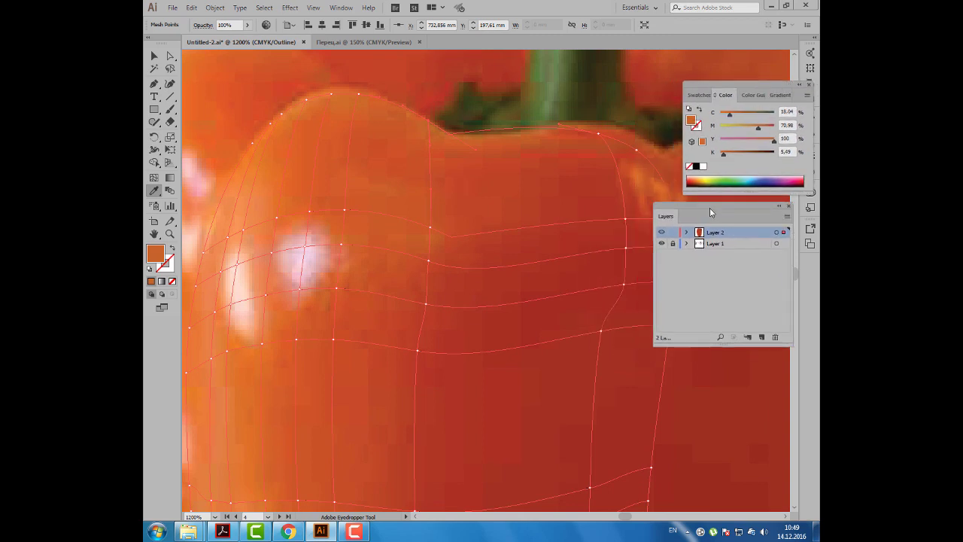
pyautogui.click(599, 135)
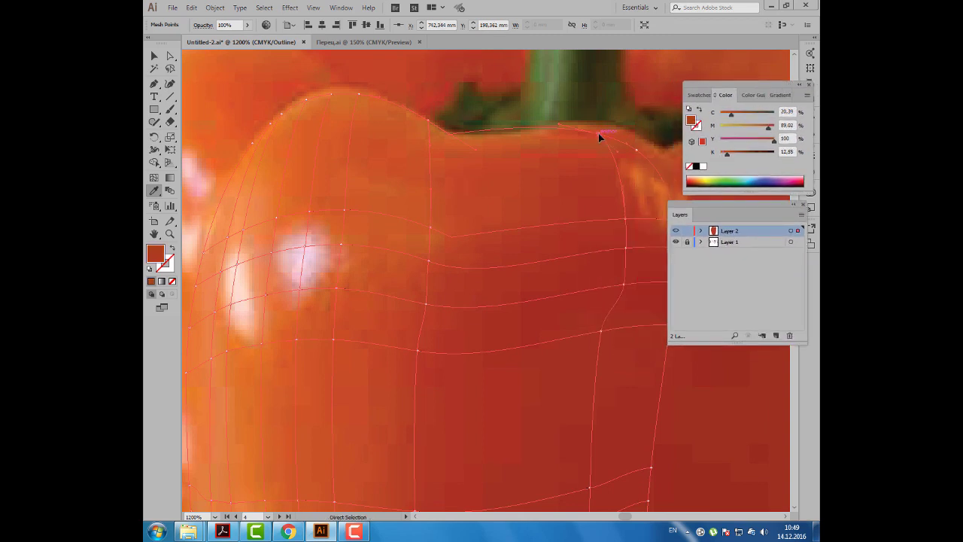
pyautogui.click(600, 136)
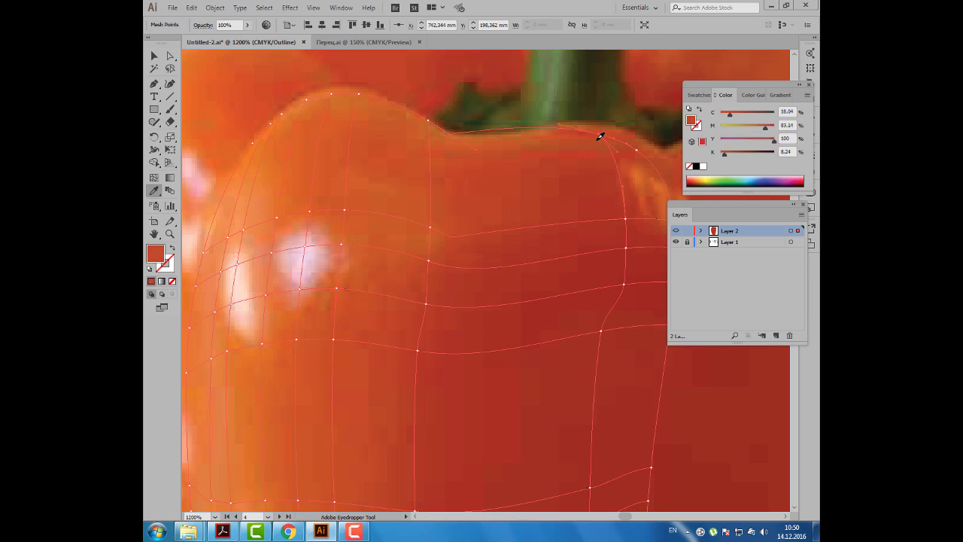
pyautogui.click(638, 154)
pyautogui.scroll(-3, 602, 146)
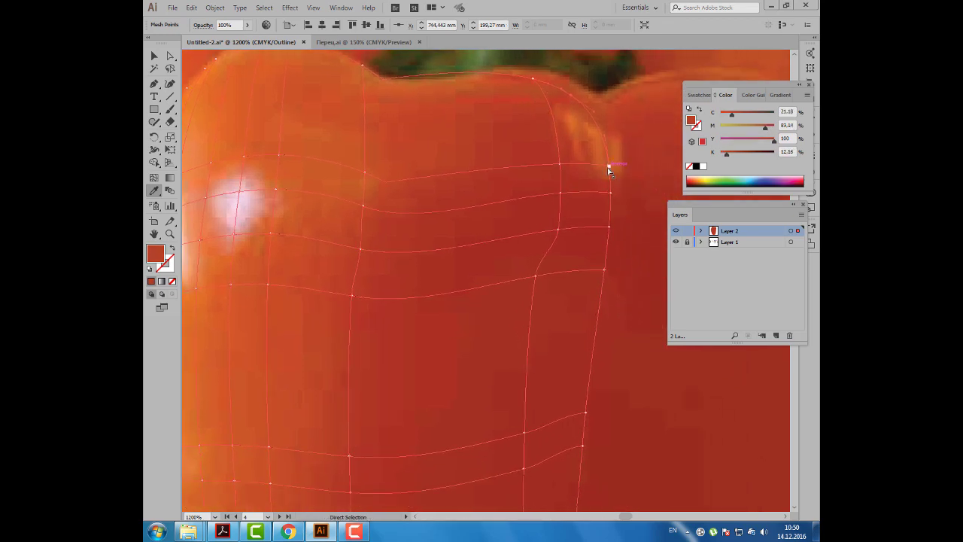
# Step: Colour the right-corner point light orange and try light oranges beside the highlight
pyautogui.keyDown('ctrl'); pyautogui.click(560, 163); pyautogui.keyUp('ctrl')
pyautogui.click(322, 184)
pyautogui.moveTo(322, 184); pyautogui.dragTo(492, 187)
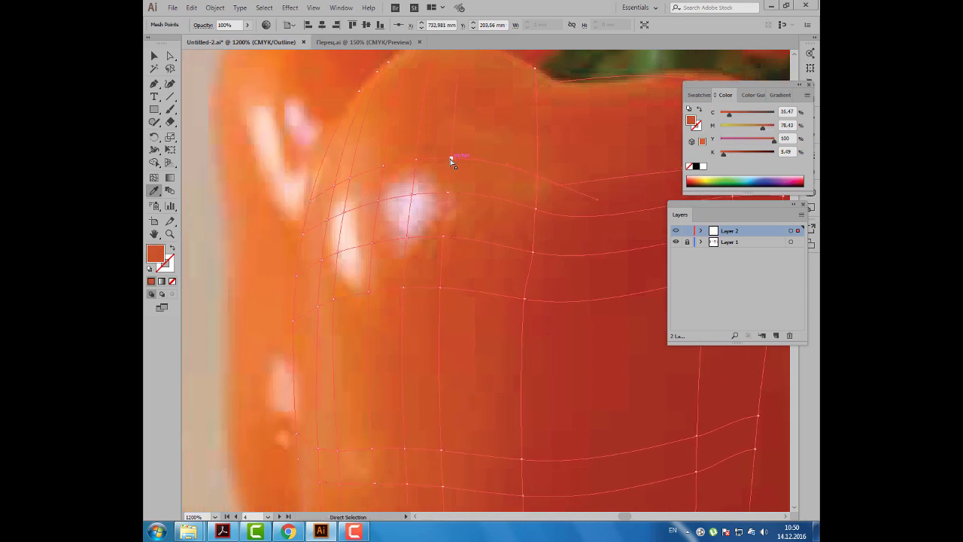
pyautogui.click(422, 161)
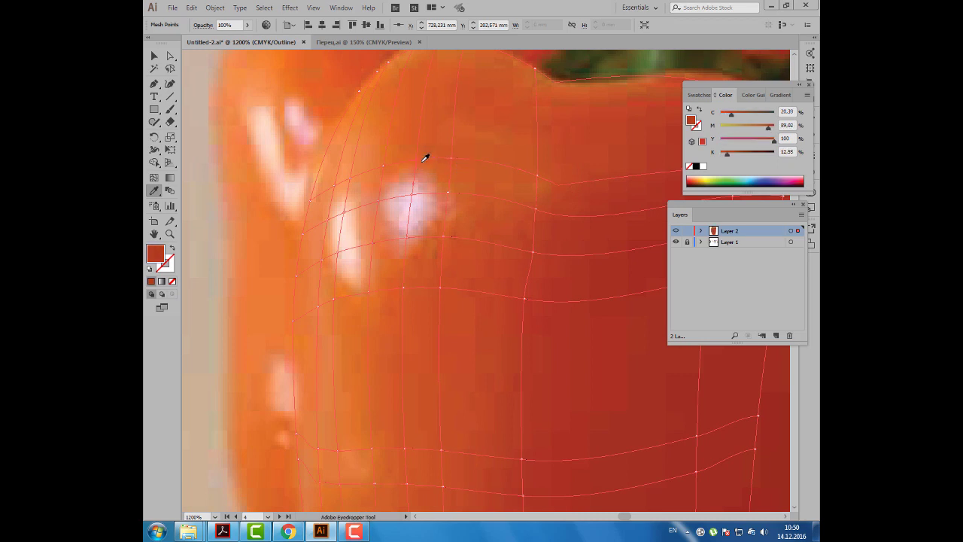
pyautogui.click(394, 166)
pyautogui.hotkey('ctrl', 'z')
pyautogui.click(353, 182)
pyautogui.hotkey('ctrl', 'z')
pyautogui.click(360, 178)
pyautogui.hotkey('ctrl', 'z')
pyautogui.click(345, 183)
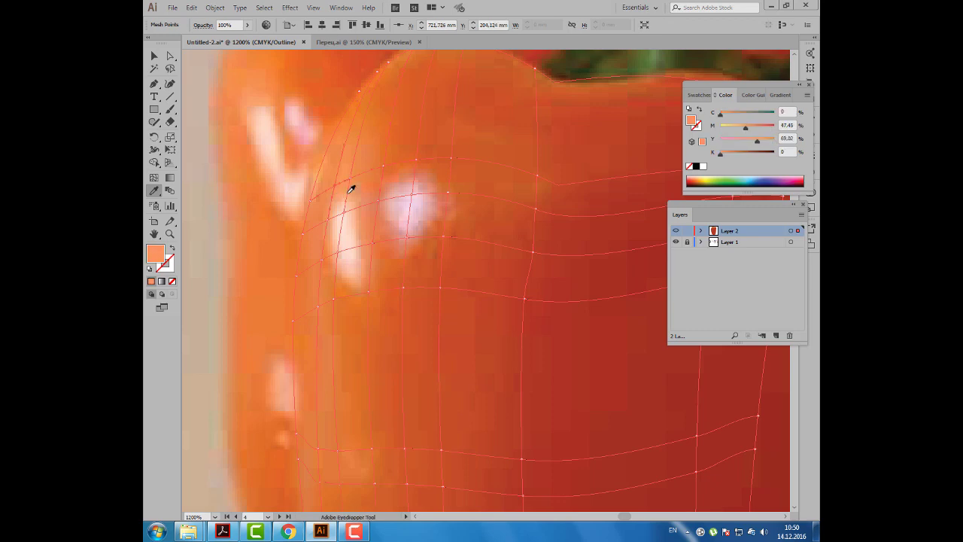
pyautogui.hotkey('ctrl', 'z')
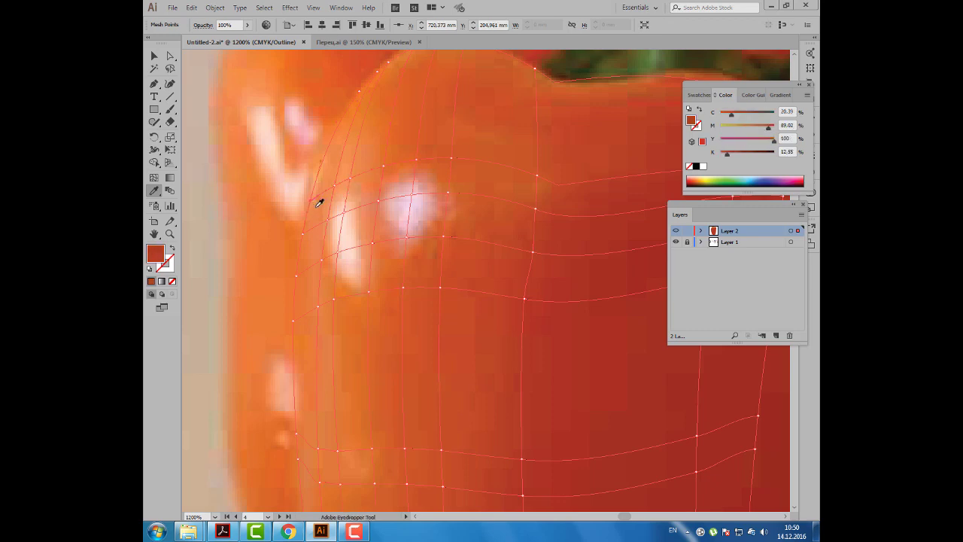
# Step: Colour the points around the highlight with light orange and pale pink
pyautogui.click(317, 207)
pyautogui.click(304, 234)
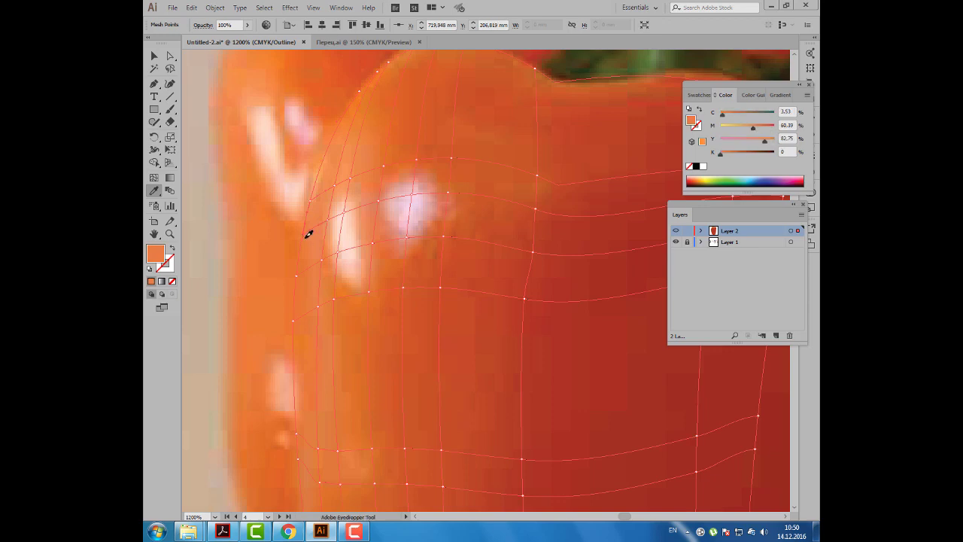
pyautogui.click(346, 215)
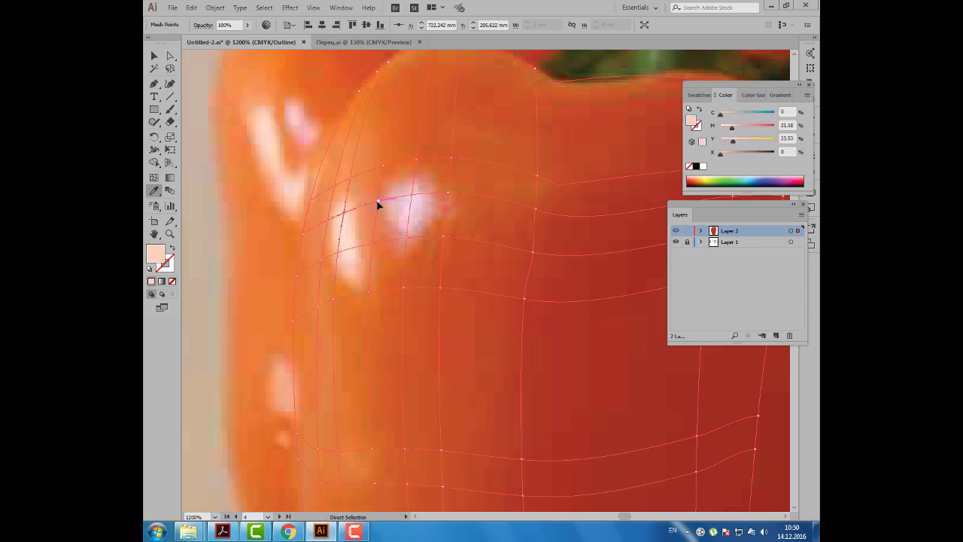
pyautogui.keyDown('ctrl'); pyautogui.click(413, 197); pyautogui.keyUp('ctrl')
pyautogui.click(414, 198)
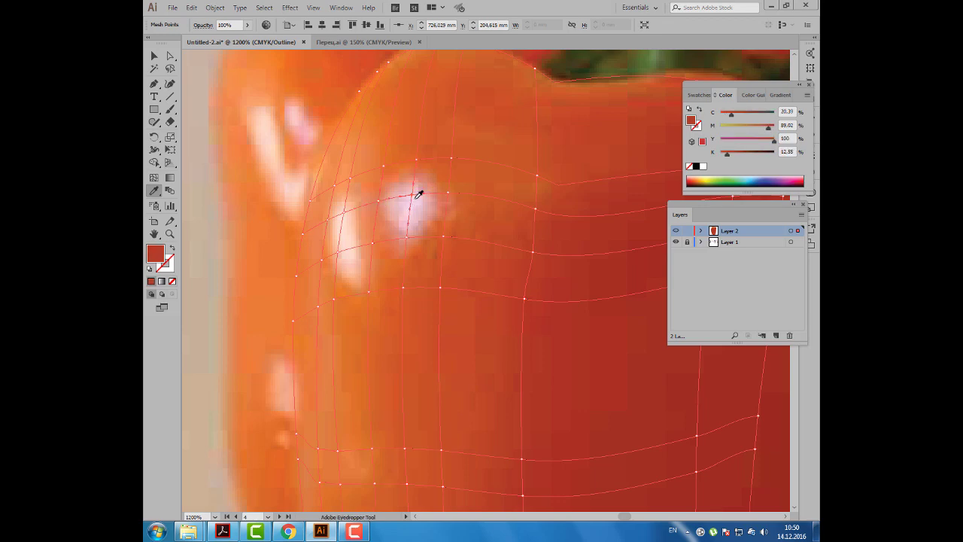
pyautogui.keyDown('ctrl'); pyautogui.click(448, 194); pyautogui.keyUp('ctrl')
pyautogui.click(450, 197)
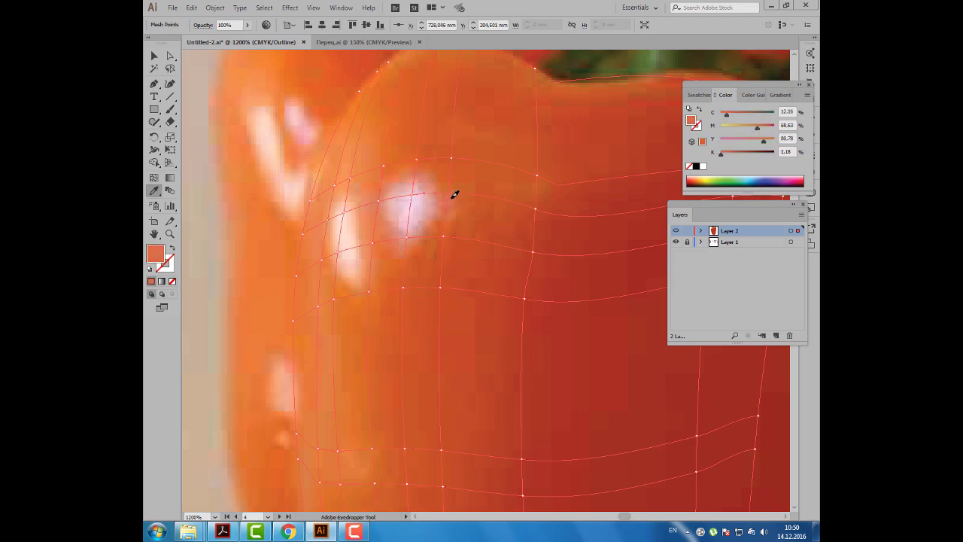
pyautogui.keyDown('ctrl'); pyautogui.click(535, 210); pyautogui.keyUp('ctrl')
pyautogui.click(551, 223)
# Step: Give the mesh points near the right top corner a darker red
pyautogui.moveTo(436, 207); pyautogui.dragTo(519, 181)
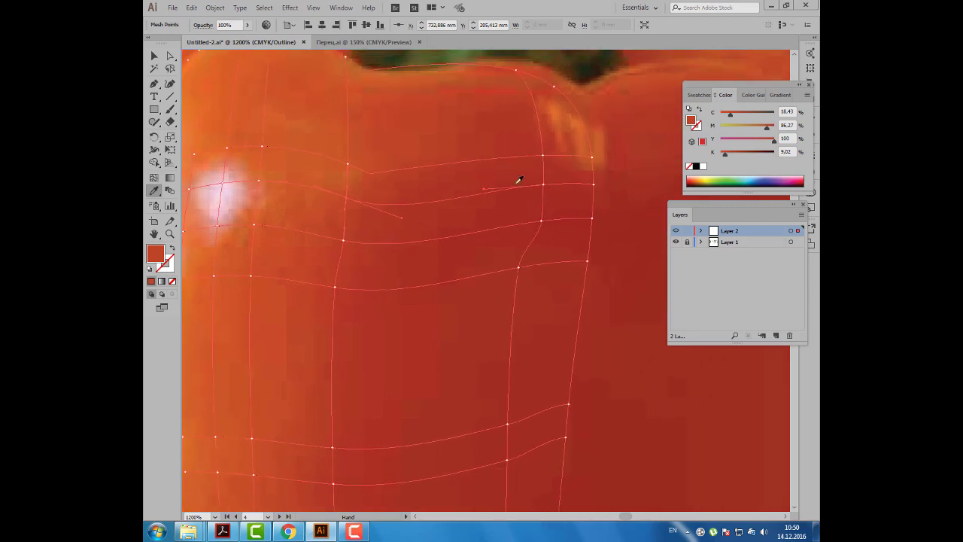
pyautogui.click(560, 187)
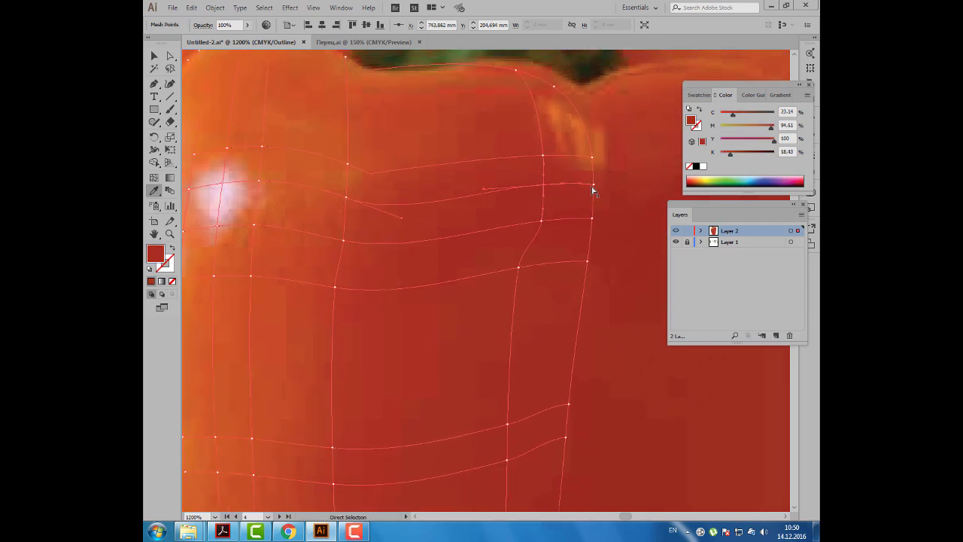
pyautogui.keyDown('ctrl'); pyautogui.click(593, 185); pyautogui.keyUp('ctrl')
pyautogui.click(542, 222)
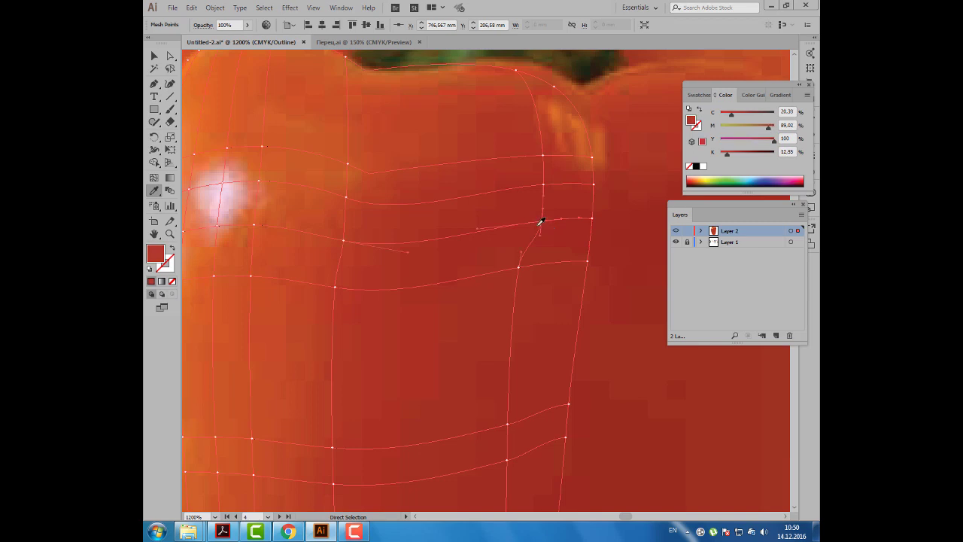
pyautogui.moveTo(475, 250); pyautogui.dragTo(602, 217)
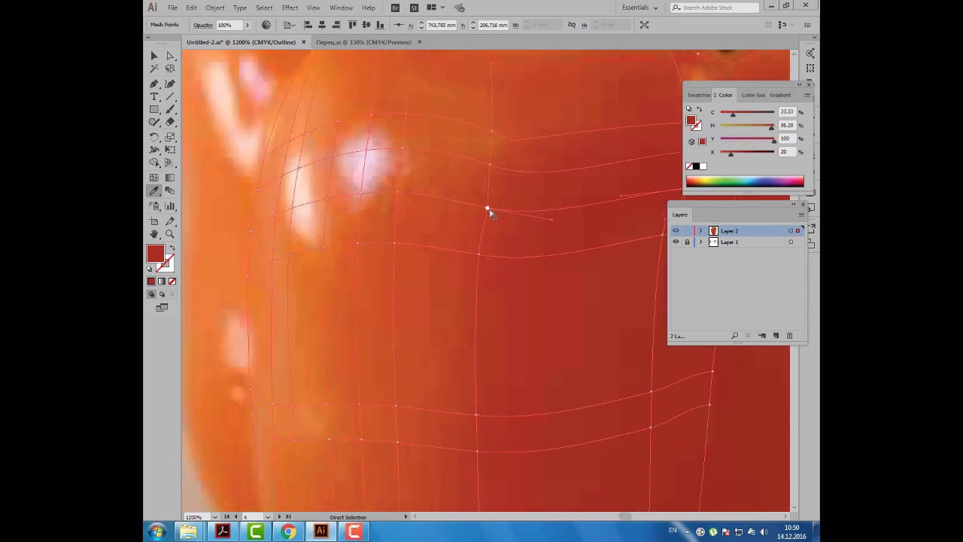
# Step: Colour points below and beside the highlight light orange and pale pink
pyautogui.click(490, 212)
pyautogui.keyDown('ctrl'); pyautogui.click(399, 193); pyautogui.keyUp('ctrl')
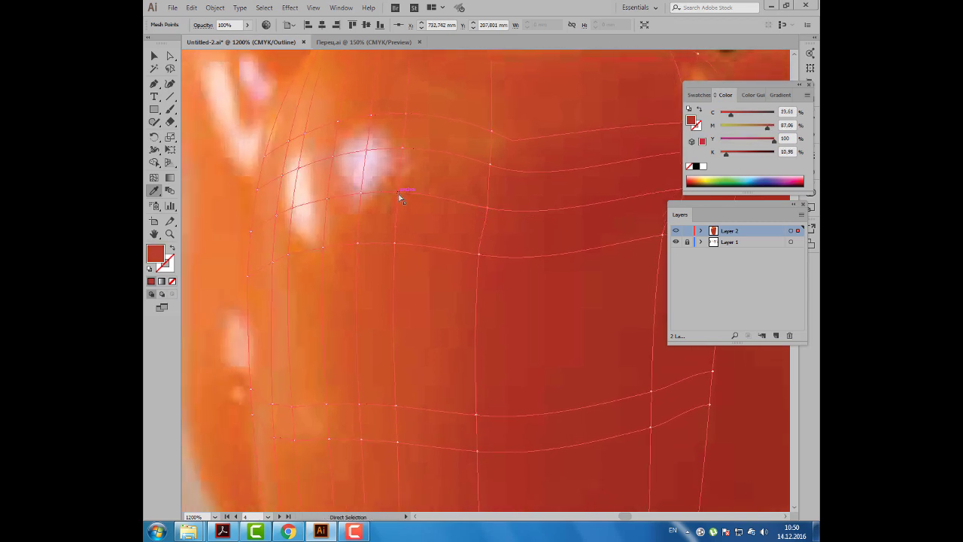
pyautogui.click(402, 193)
pyautogui.keyDown('ctrl'); pyautogui.click(362, 195); pyautogui.keyUp('ctrl')
pyautogui.click(364, 198)
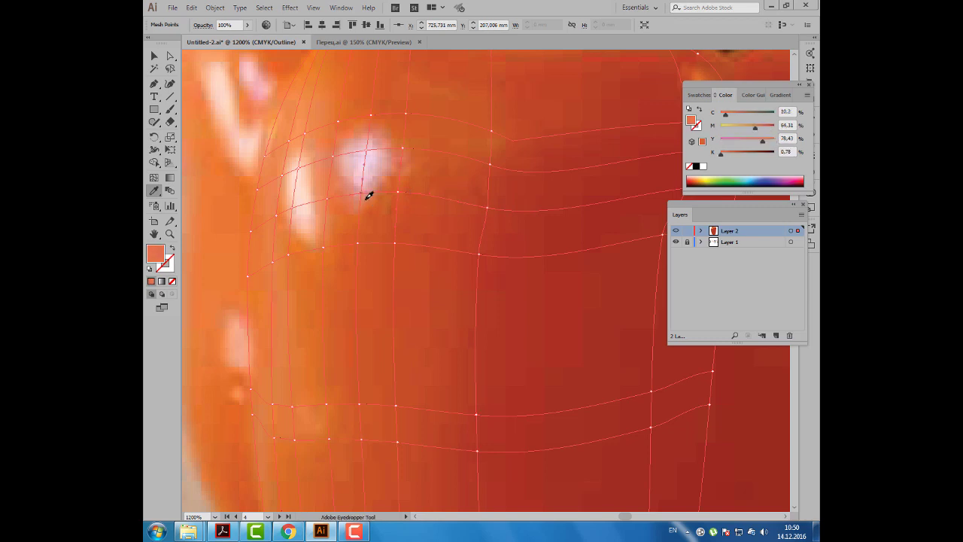
pyautogui.keyDown('ctrl'); pyautogui.click(327, 202); pyautogui.keyUp('ctrl')
pyautogui.click(328, 200)
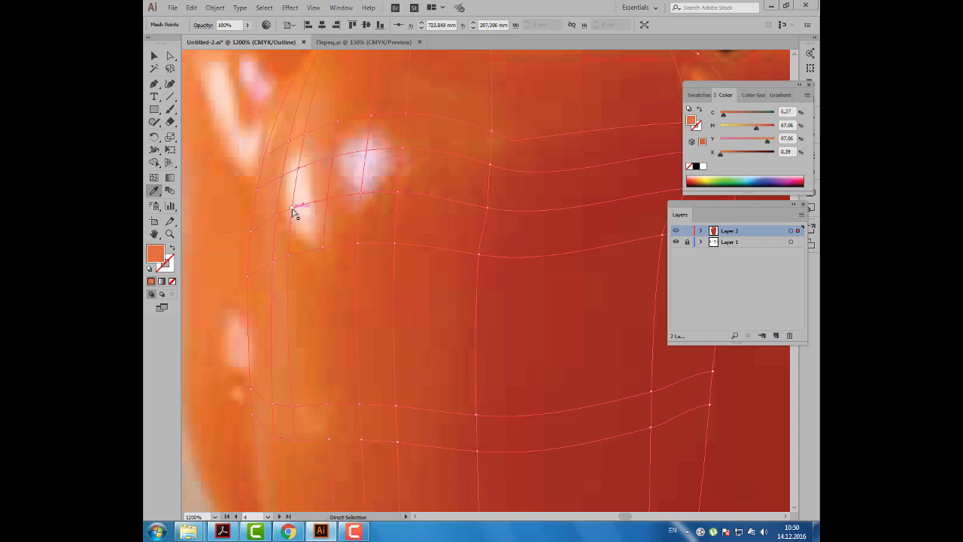
pyautogui.keyDown('ctrl'); pyautogui.click(295, 213); pyautogui.keyUp('ctrl')
pyautogui.keyDown('ctrl'); pyautogui.click(277, 217); pyautogui.keyUp('ctrl')
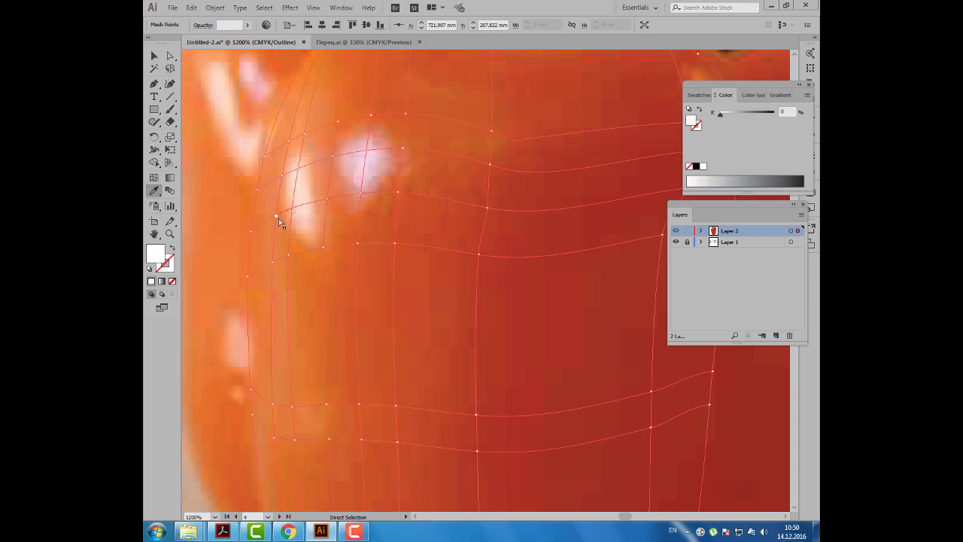
# Step: Colour the left-edge mesh points with the photo's orange
pyautogui.click(279, 216)
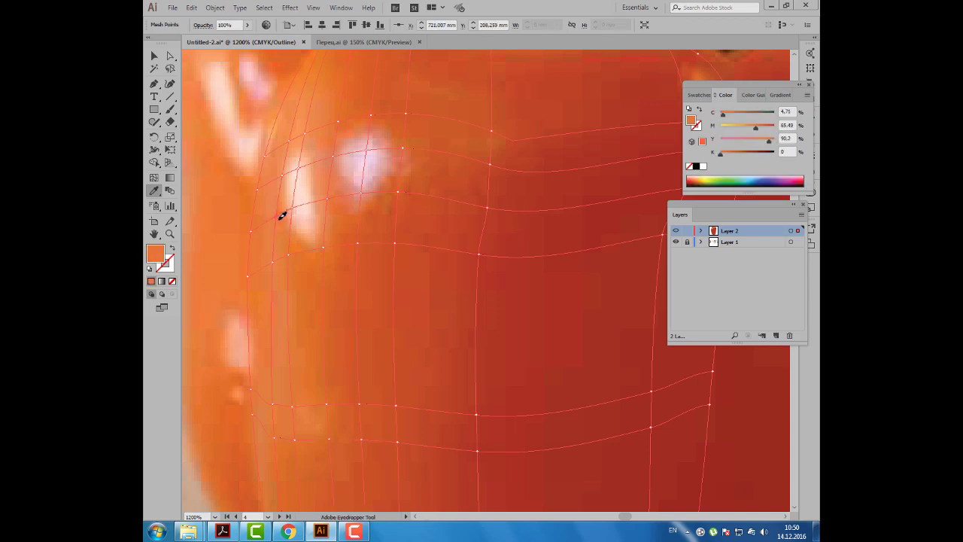
pyautogui.keyDown('ctrl'); pyautogui.click(250, 232); pyautogui.keyUp('ctrl')
pyautogui.click(254, 234)
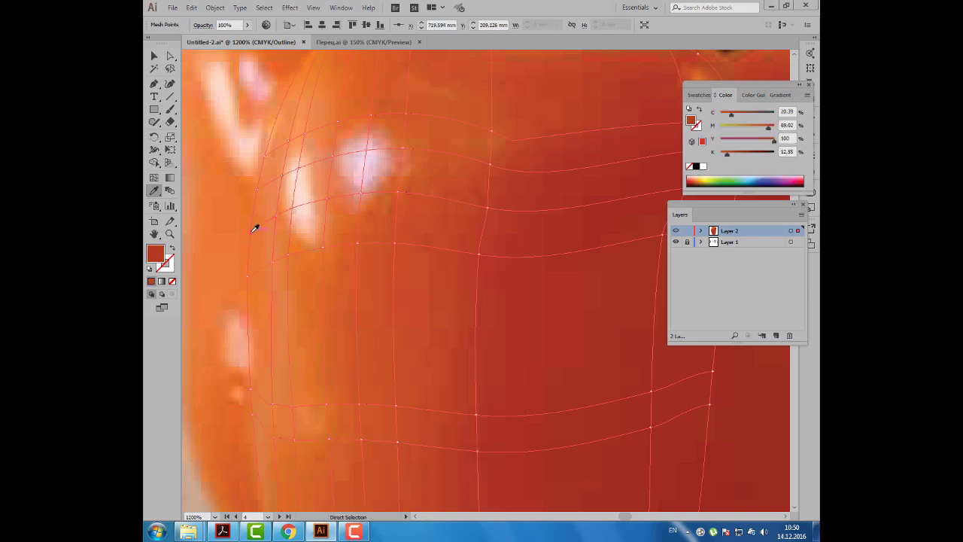
pyautogui.click(256, 234)
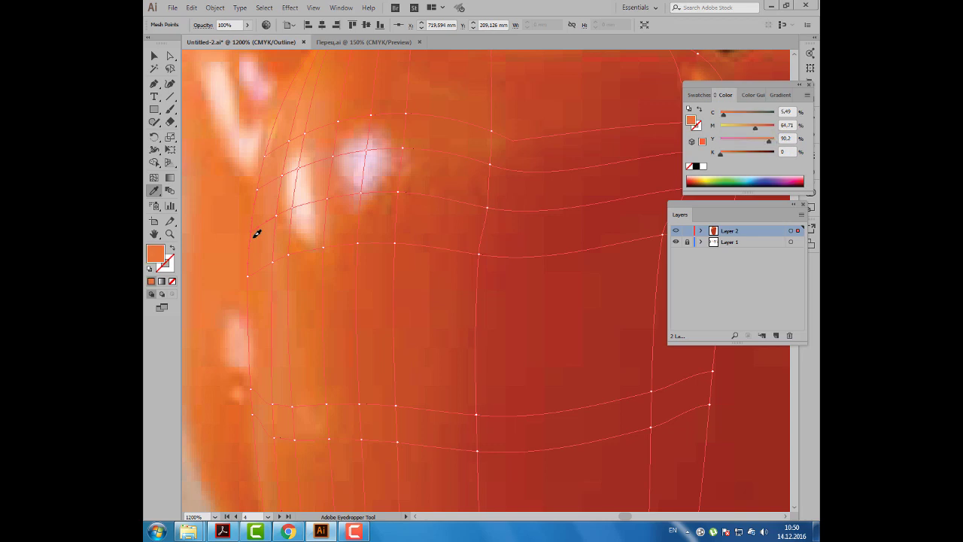
pyautogui.keyDown('ctrl'); pyautogui.click(249, 277); pyautogui.keyUp('ctrl')
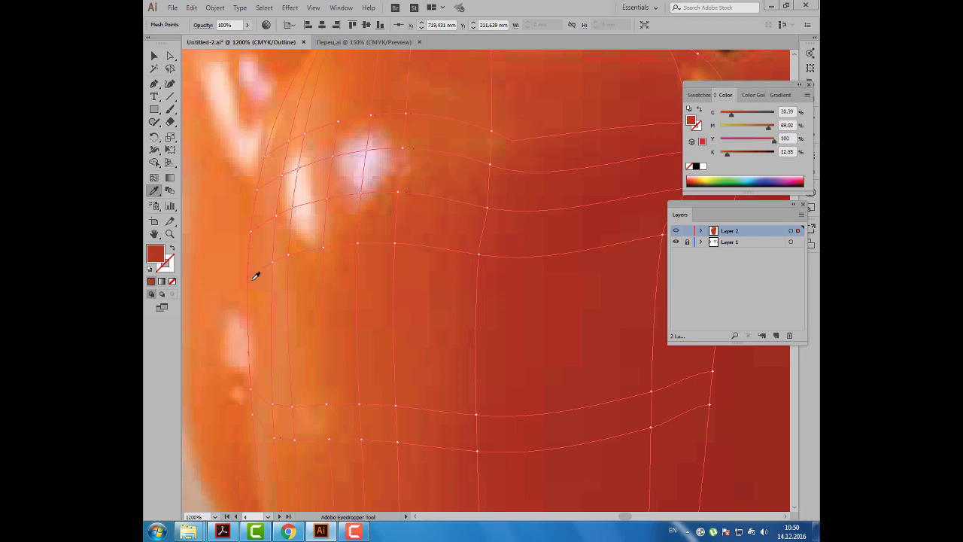
pyautogui.click(256, 276)
pyautogui.click(276, 259)
# Step: Recolour points across the darker red area and lower lobe with sampled photo colours
pyautogui.click(324, 247)
pyautogui.click(330, 248)
pyautogui.click(359, 247)
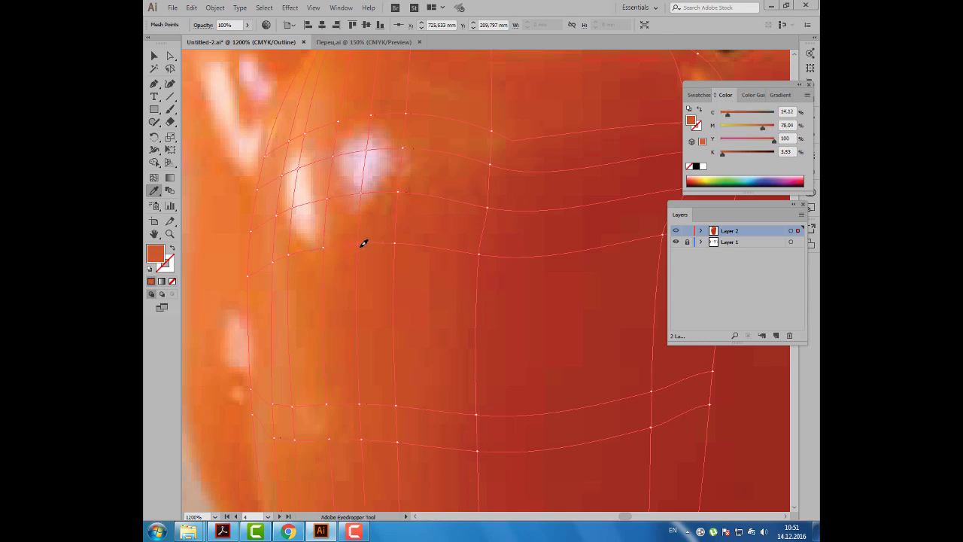
pyautogui.click(479, 255)
pyautogui.moveTo(516, 265); pyautogui.dragTo(414, 249)
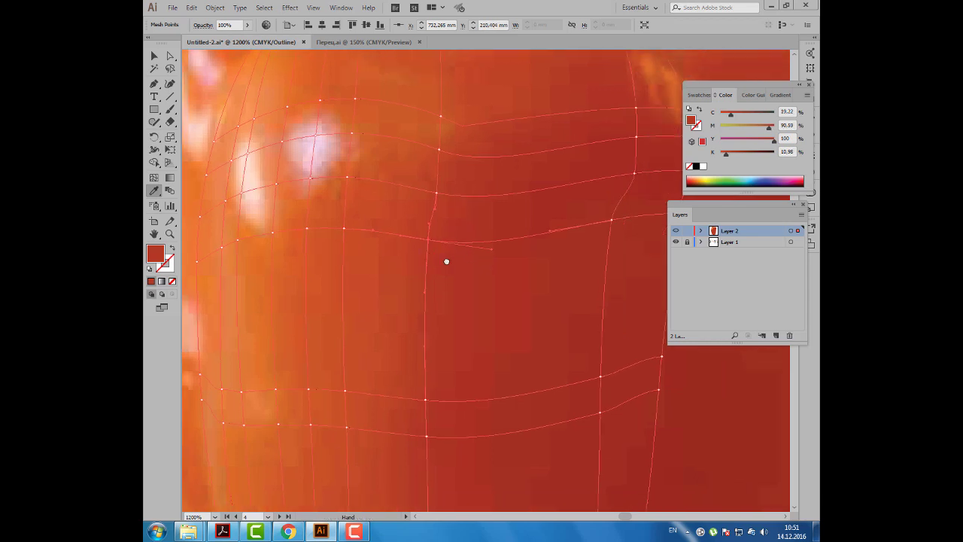
pyautogui.click(566, 219)
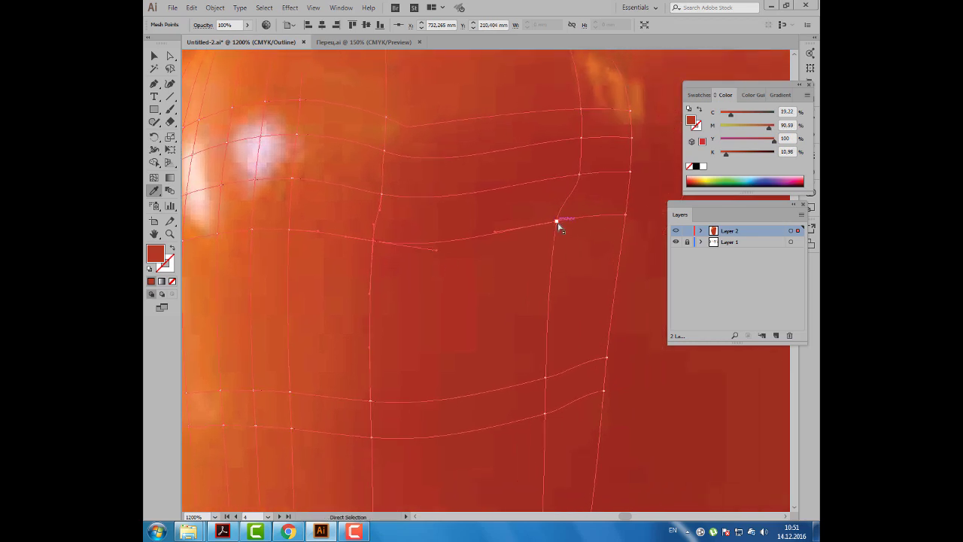
pyautogui.click(625, 216)
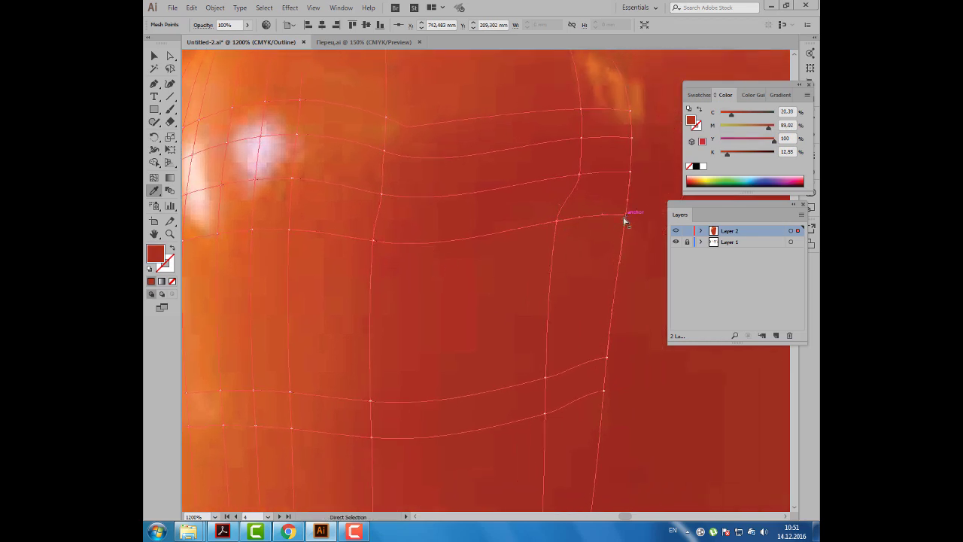
pyautogui.click(606, 358)
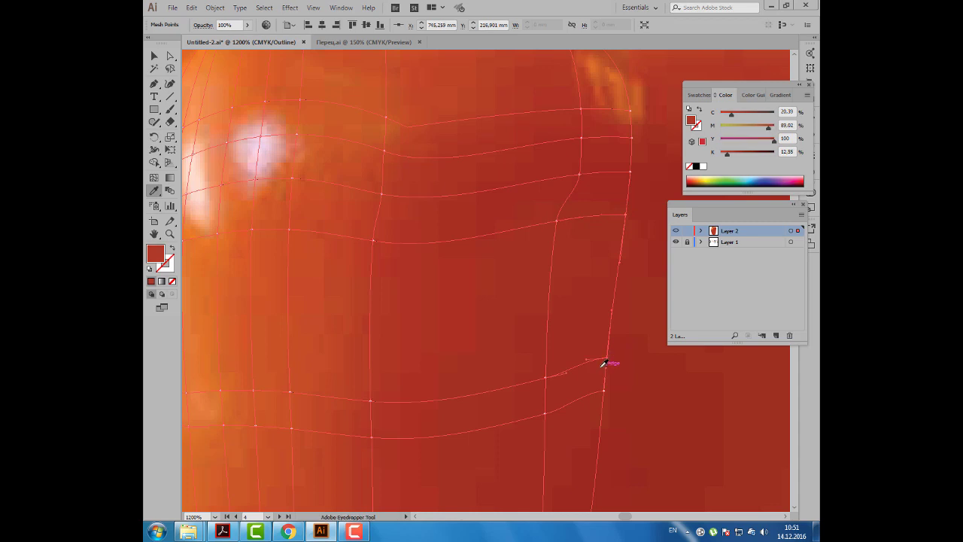
pyautogui.click(545, 377)
pyautogui.moveTo(469, 344); pyautogui.dragTo(590, 203)
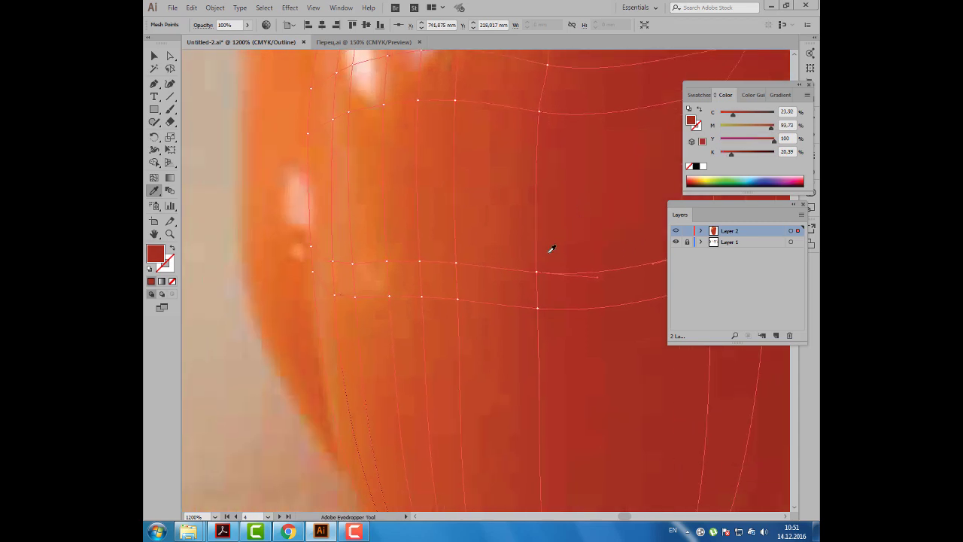
pyautogui.click(535, 272)
# Step: Colour the middle-row points toward the lobe's edge with lighter sampled orange
pyautogui.press('ctrl')
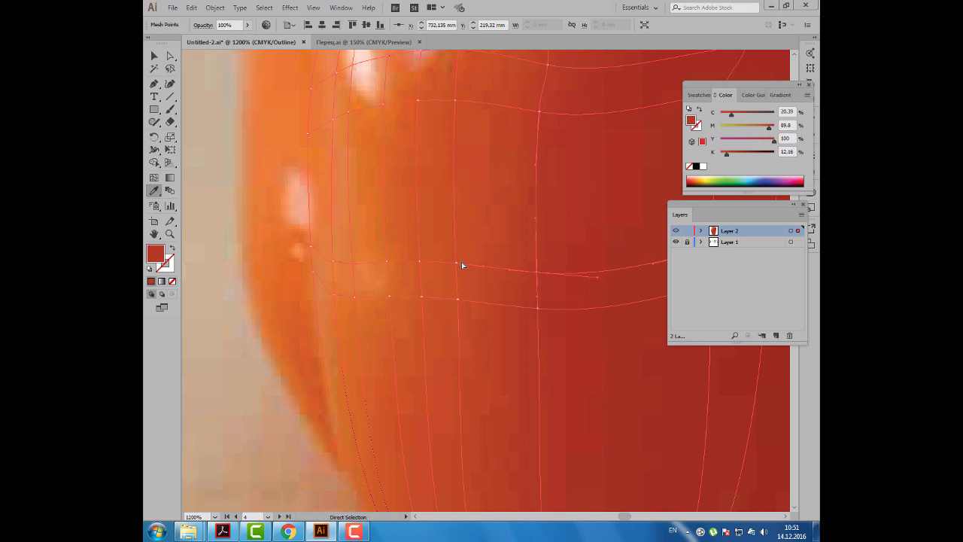
pyautogui.keyDown('ctrl'); pyautogui.click(420, 262); pyautogui.keyUp('ctrl')
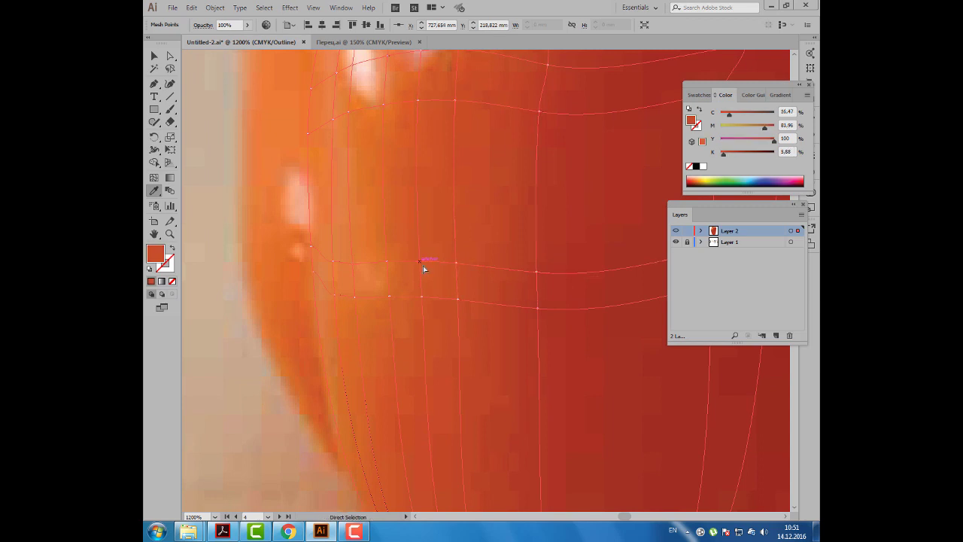
pyautogui.keyDown('ctrl'); pyautogui.click(386, 261); pyautogui.keyUp('ctrl')
pyautogui.click(389, 263)
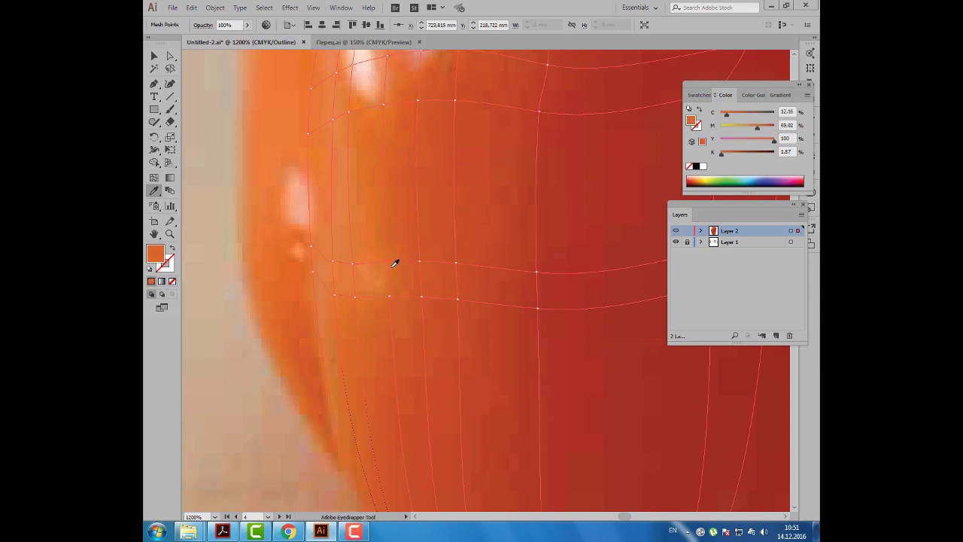
pyautogui.keyDown('ctrl'); pyautogui.click(333, 263); pyautogui.keyUp('ctrl')
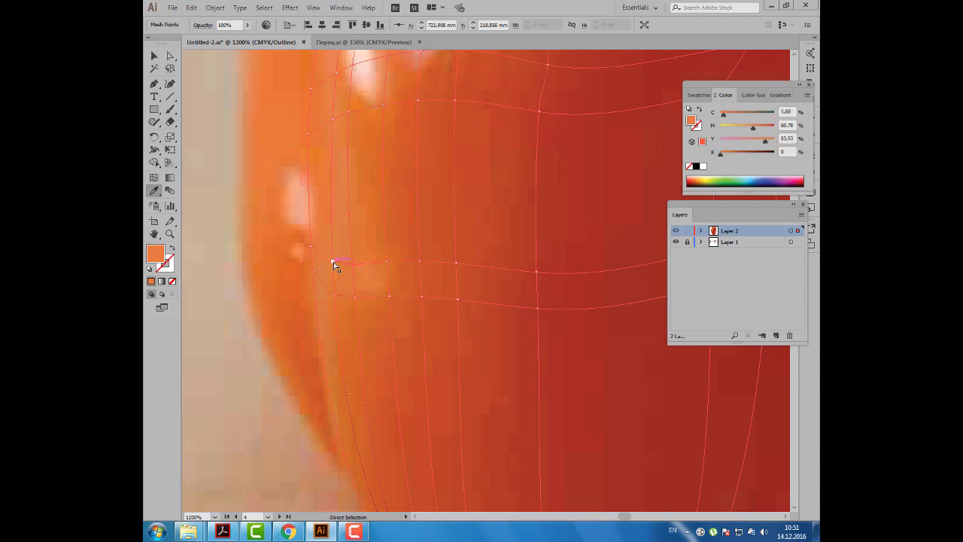
pyautogui.click(340, 263)
pyautogui.keyDown('ctrl'); pyautogui.click(312, 247); pyautogui.keyUp('ctrl')
pyautogui.click(312, 246)
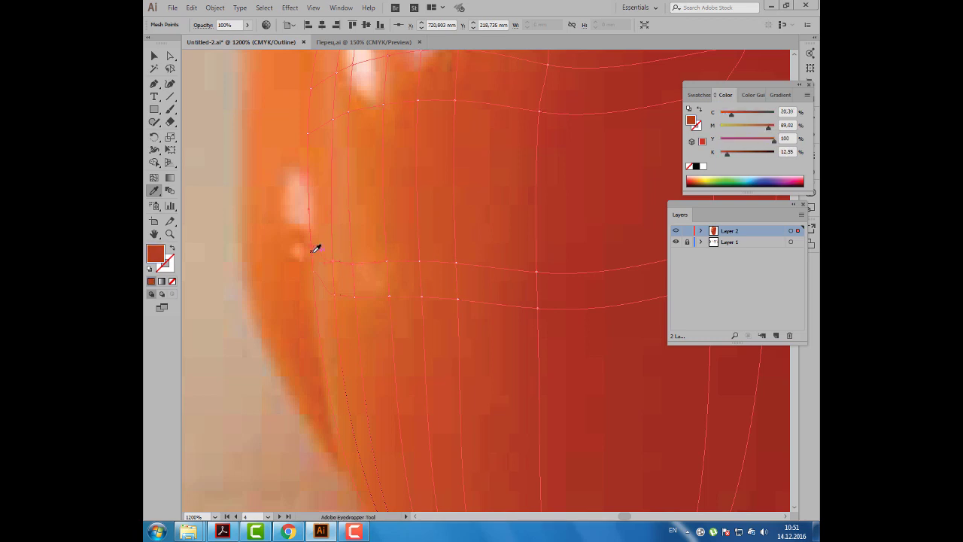
# Step: Toggle Layer 2 to full preview, deselect to judge the blend, and return the Layers panel
pyautogui.scroll(-3, 309, 237)
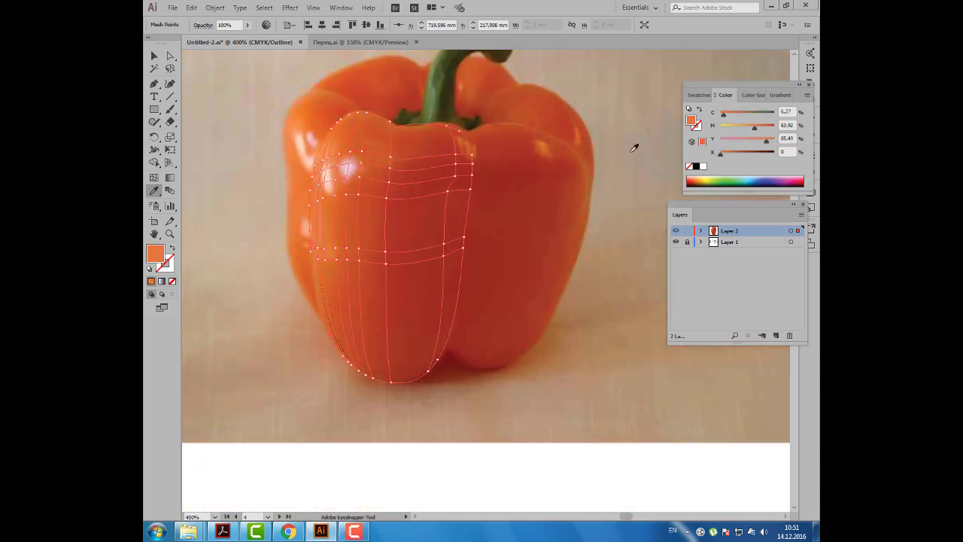
pyautogui.moveTo(677, 217)
pyautogui.mouseDown()
pyautogui.moveTo(527, 188)
pyautogui.moveTo(508, 193)
pyautogui.mouseUp()
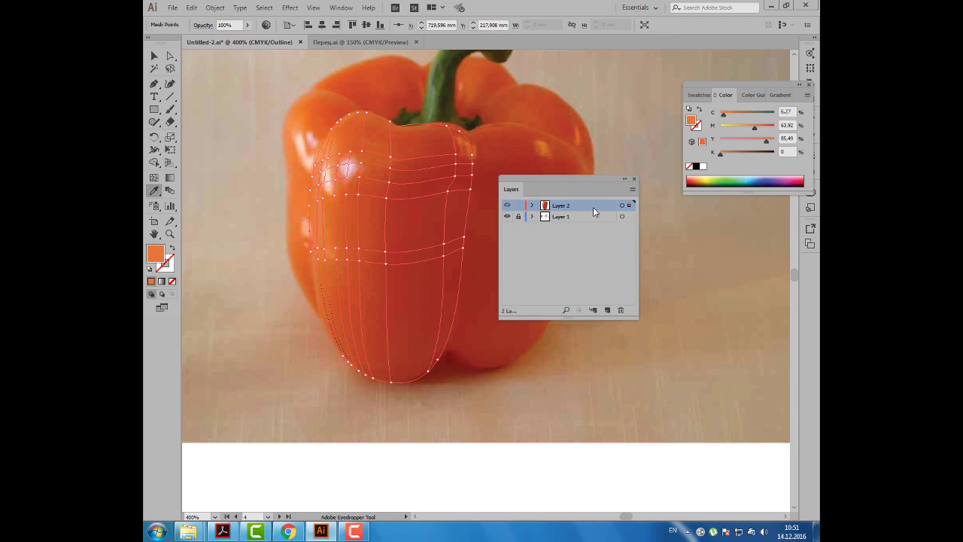
pyautogui.keyDown('ctrl'); pyautogui.click(506, 206); pyautogui.keyUp('ctrl')
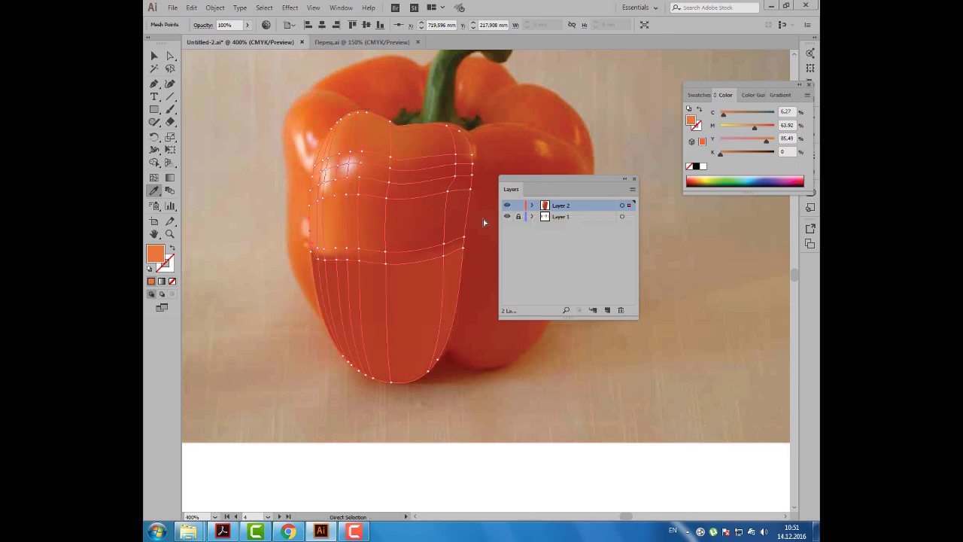
pyautogui.click(483, 223)
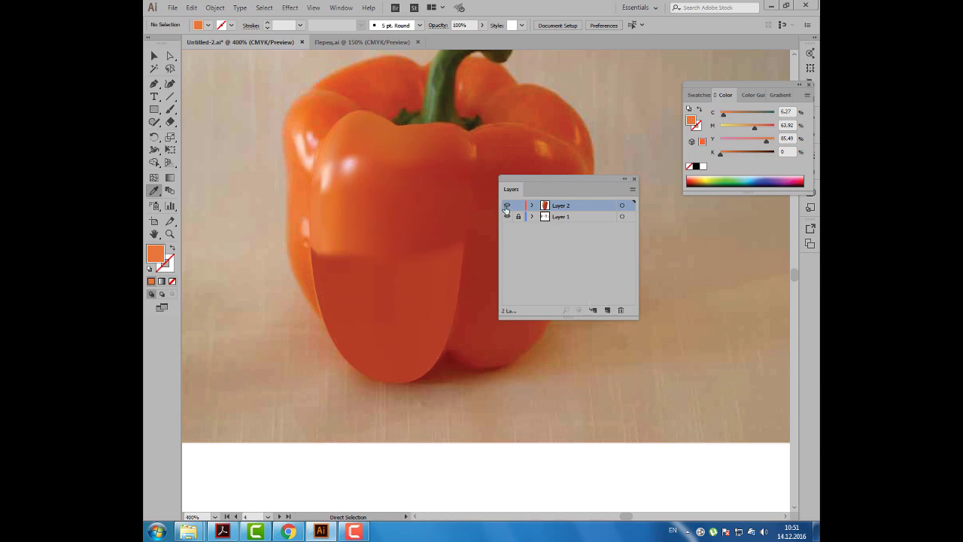
pyautogui.keyDown('ctrl'); pyautogui.click(507, 207); pyautogui.keyUp('ctrl')
pyautogui.moveTo(542, 181); pyautogui.dragTo(619, 176)
pyautogui.scroll(1, 343, 239)
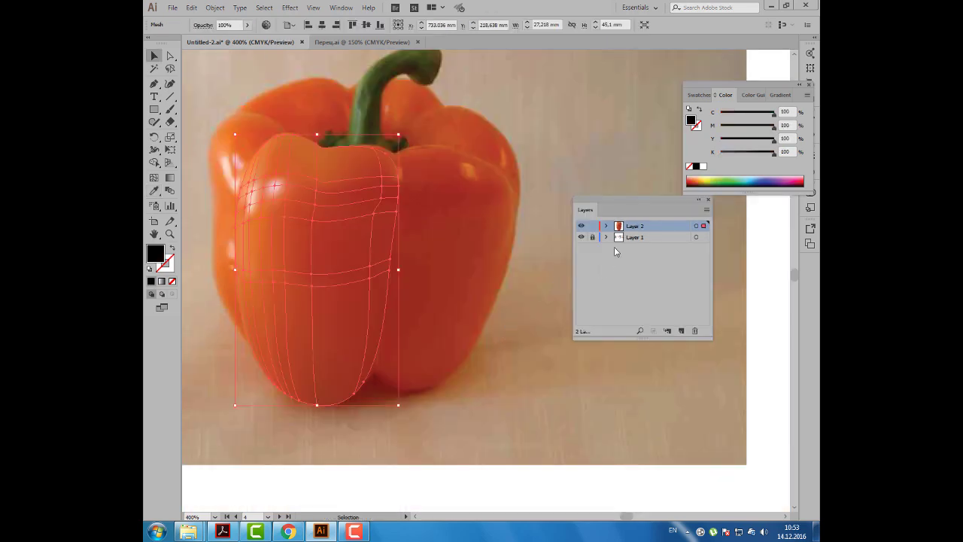
# Step: Add a new layer, lock Layer 2, and set no fill with a black stroke for the Pen tool
pyautogui.click(682, 331)
pyautogui.click(154, 84)
pyautogui.hotkey('ctrl', 'shift', 'a')
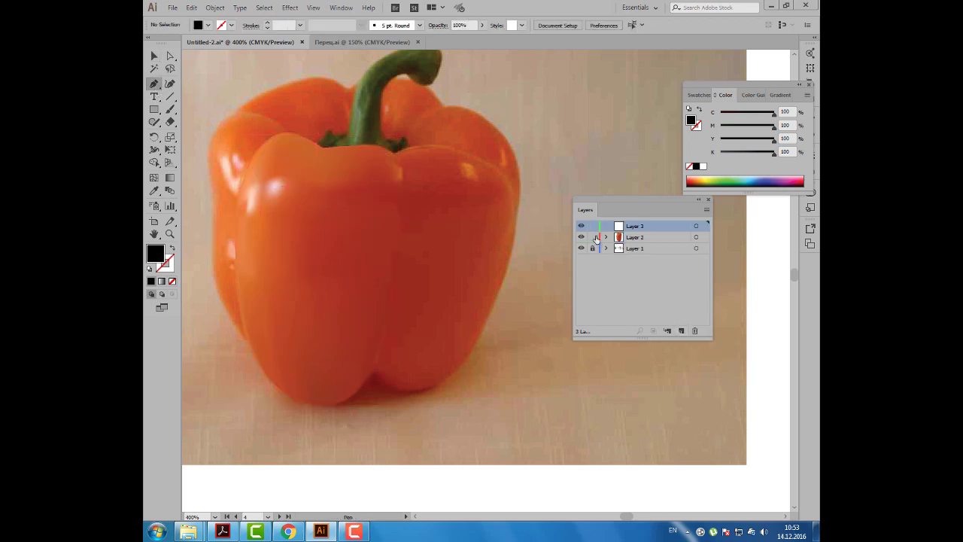
pyautogui.click(593, 237)
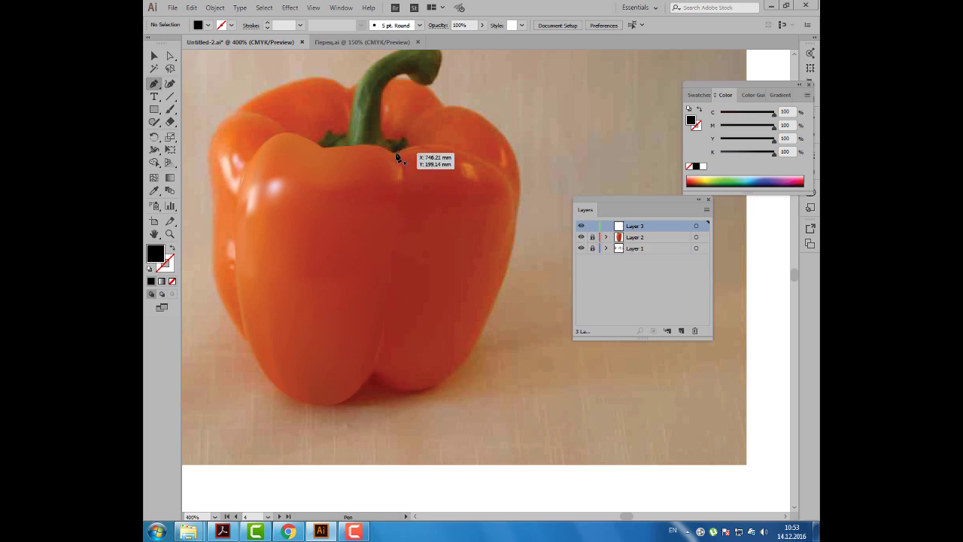
pyautogui.hotkey('shift', 'x')
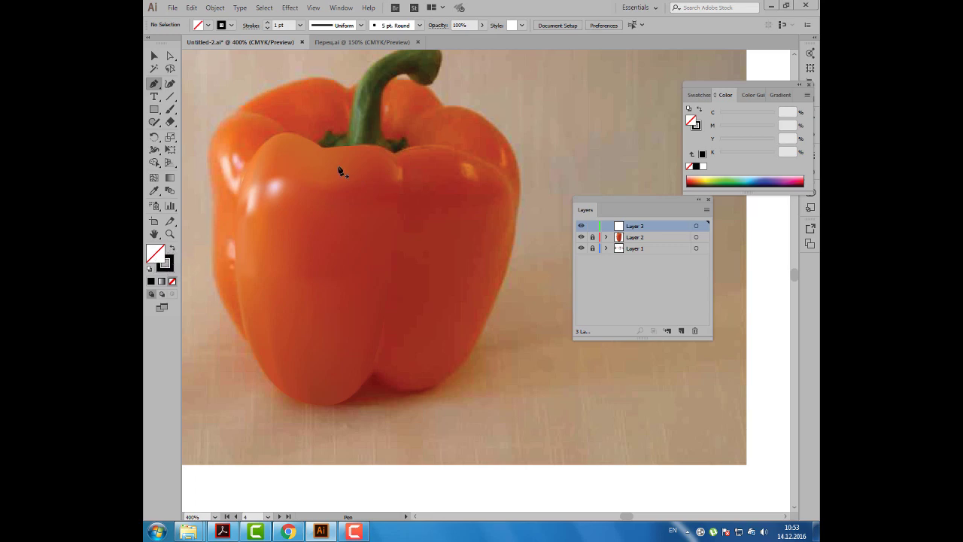
# Step: Trace a closed Pen outline around the pepper's right front lobe from the stem base
pyautogui.click(394, 155)
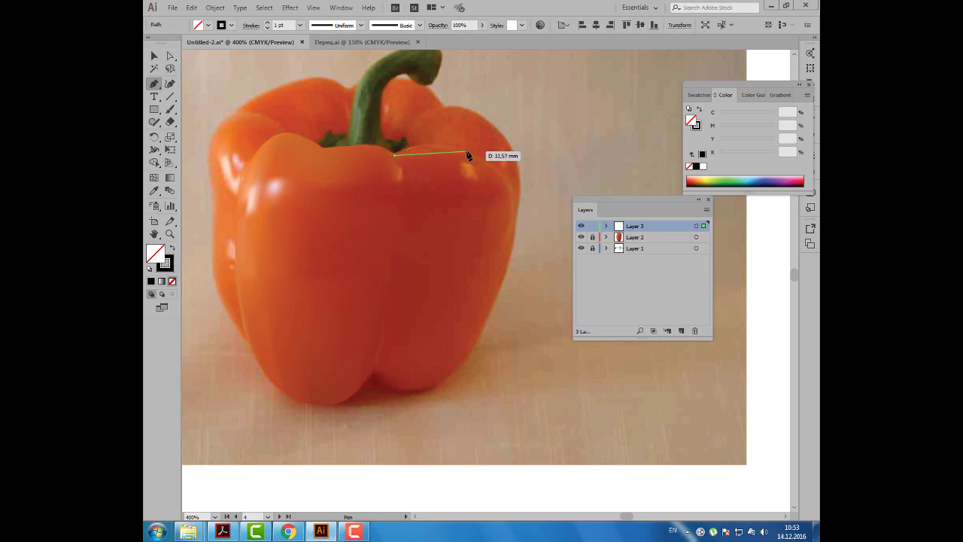
pyautogui.moveTo(464, 152); pyautogui.dragTo(497, 173)
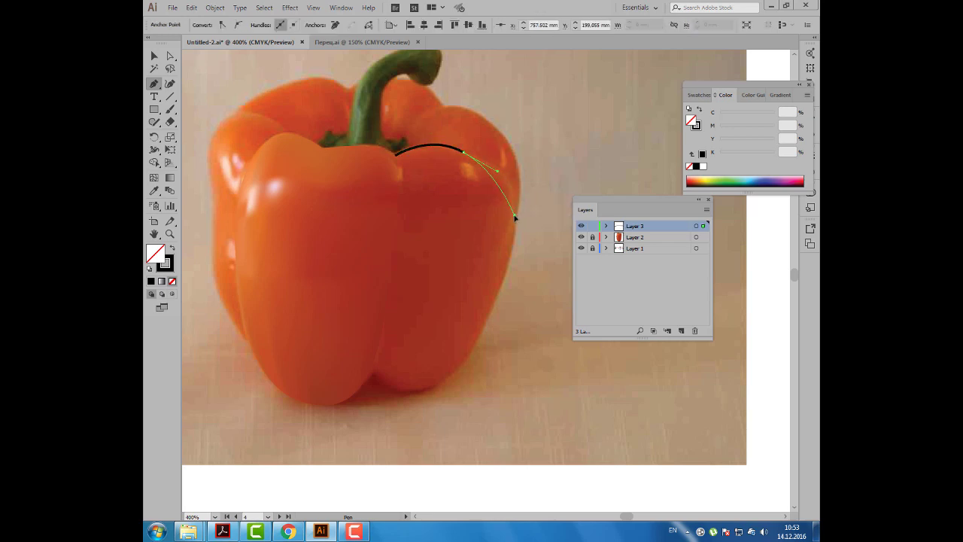
pyautogui.moveTo(515, 215); pyautogui.dragTo(511, 255)
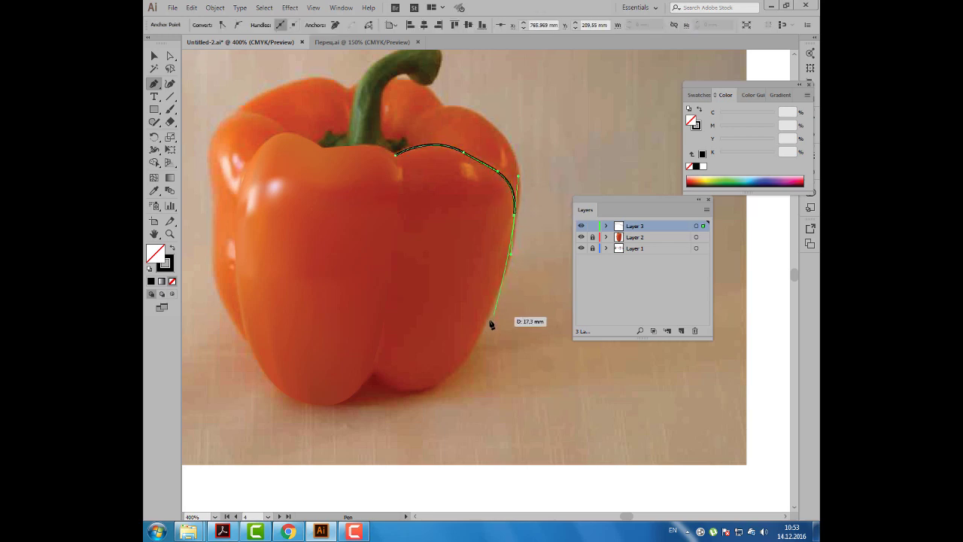
pyautogui.moveTo(486, 320); pyautogui.dragTo(469, 355)
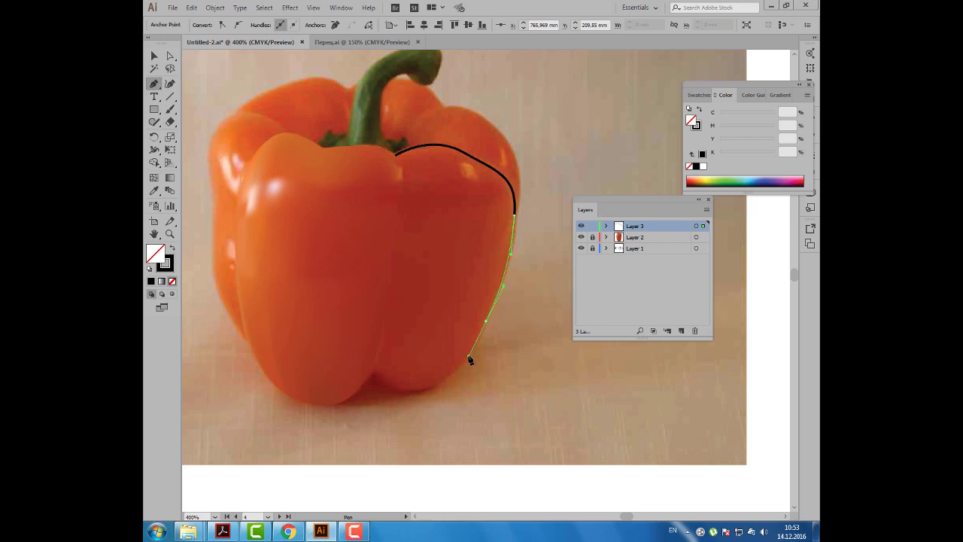
pyautogui.moveTo(436, 386)
pyautogui.mouseDown()
pyautogui.moveTo(401, 392)
pyautogui.moveTo(410, 392)
pyautogui.moveTo(363, 369)
pyautogui.mouseUp()
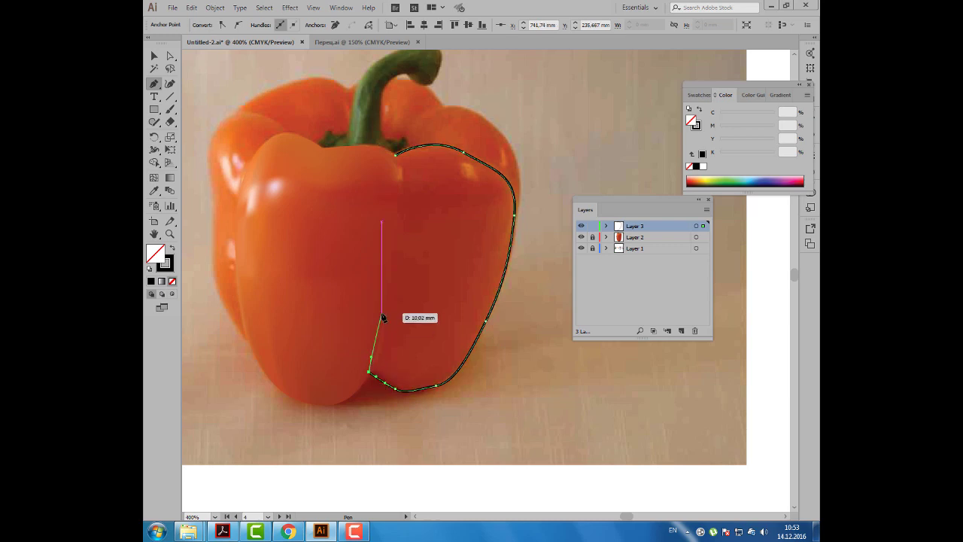
pyautogui.moveTo(386, 301); pyautogui.dragTo(396, 155)
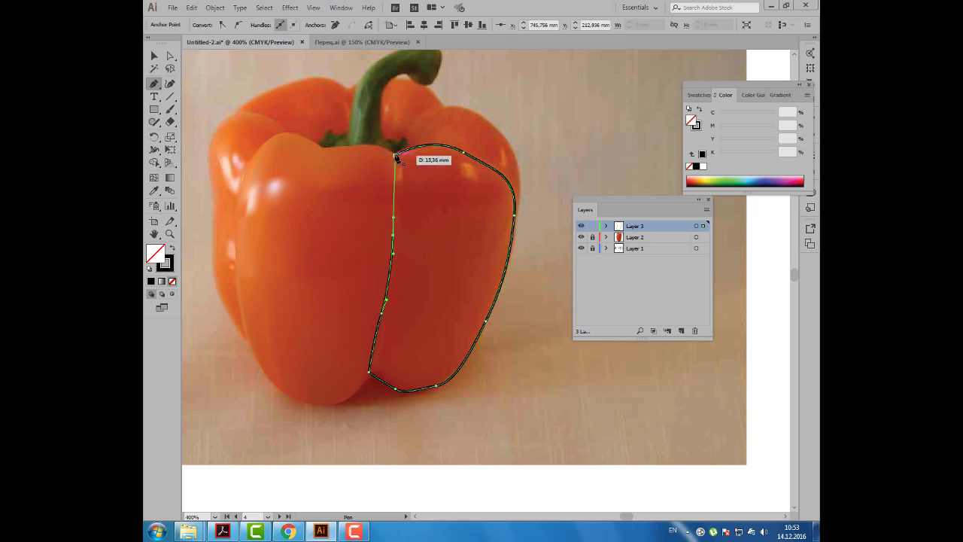
pyautogui.click(396, 154)
# Step: Fill the right-lobe outline with the pepper's sampled red and show Layer 3 as outlines
pyautogui.press('v')
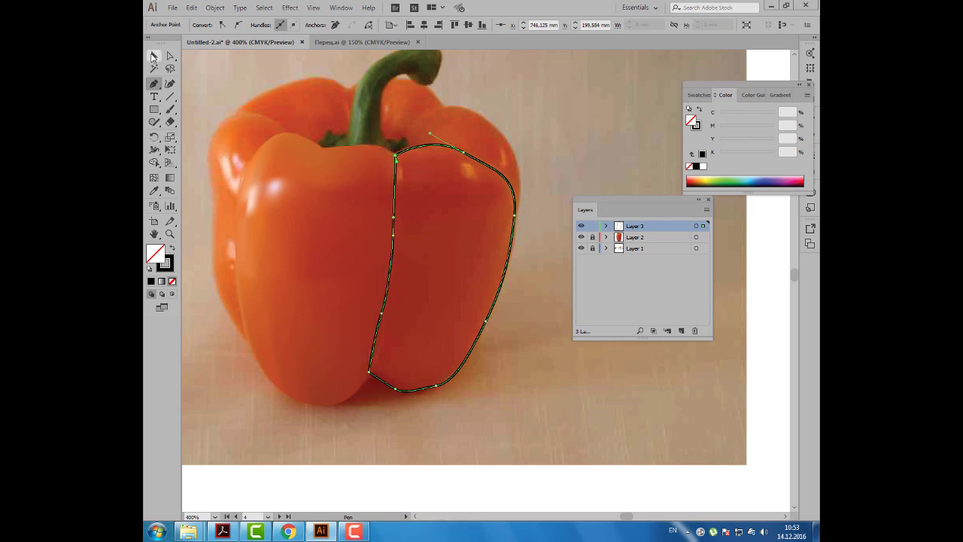
pyautogui.click(156, 192)
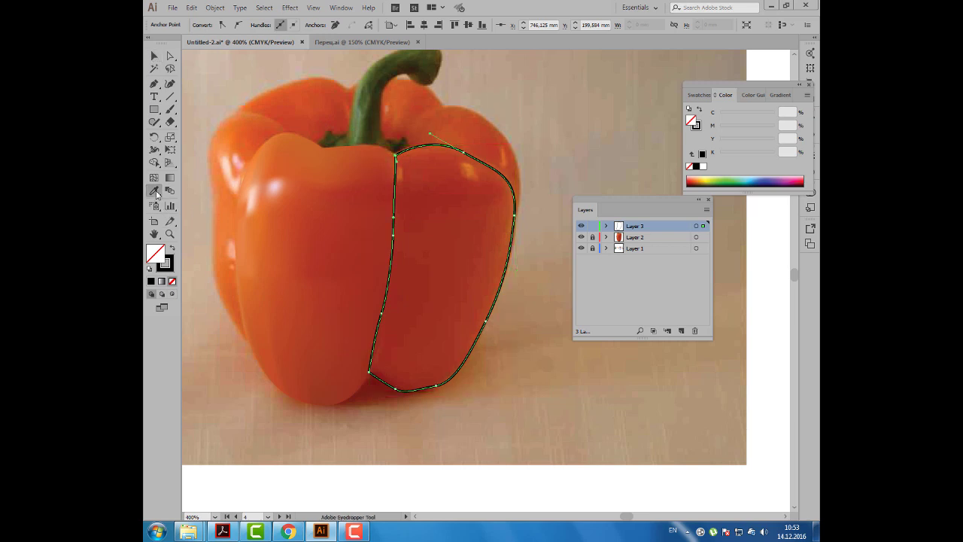
pyautogui.click(448, 249)
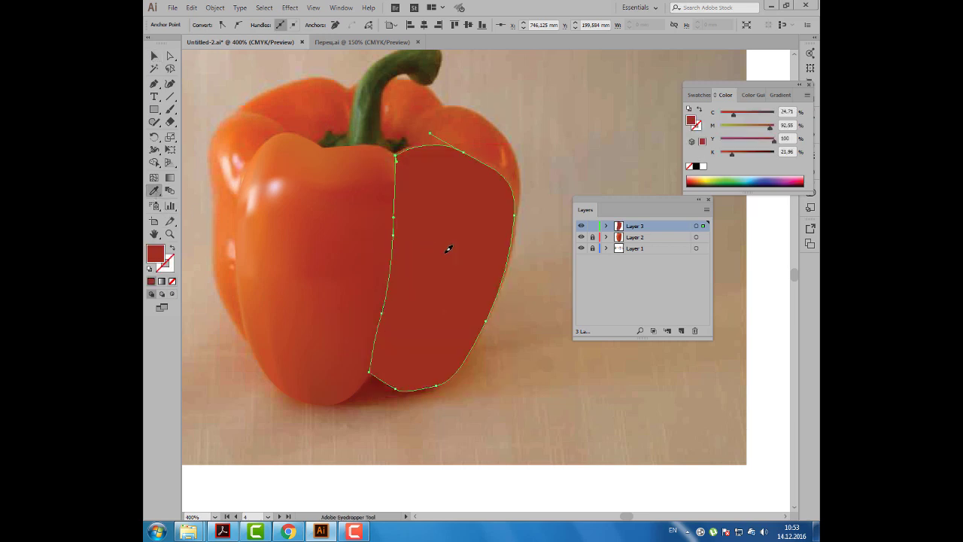
pyautogui.keyDown('ctrl'); pyautogui.click(581, 226); pyautogui.keyUp('ctrl')
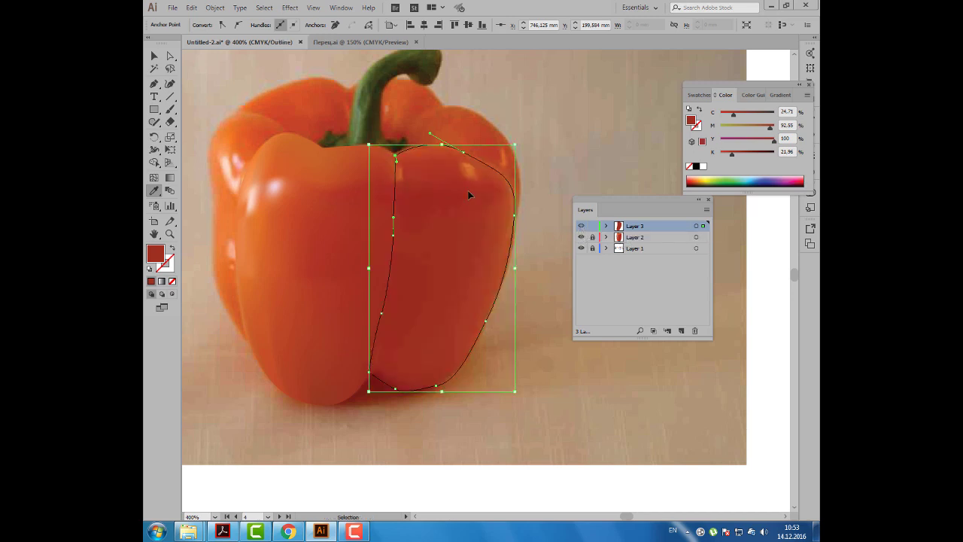
# Step: Add horizontal and vertical mesh lines near the top of the right lobe
pyautogui.click(153, 177)
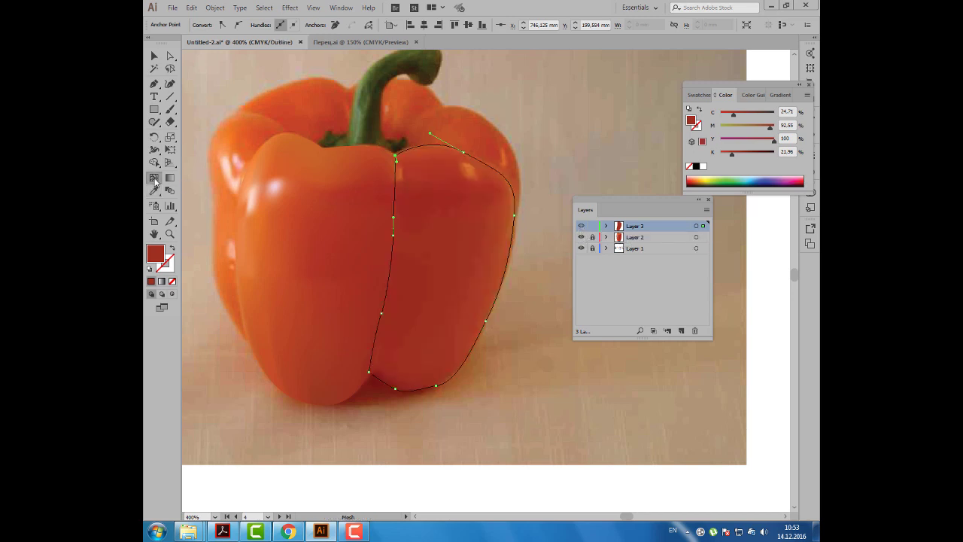
pyautogui.click(512, 186)
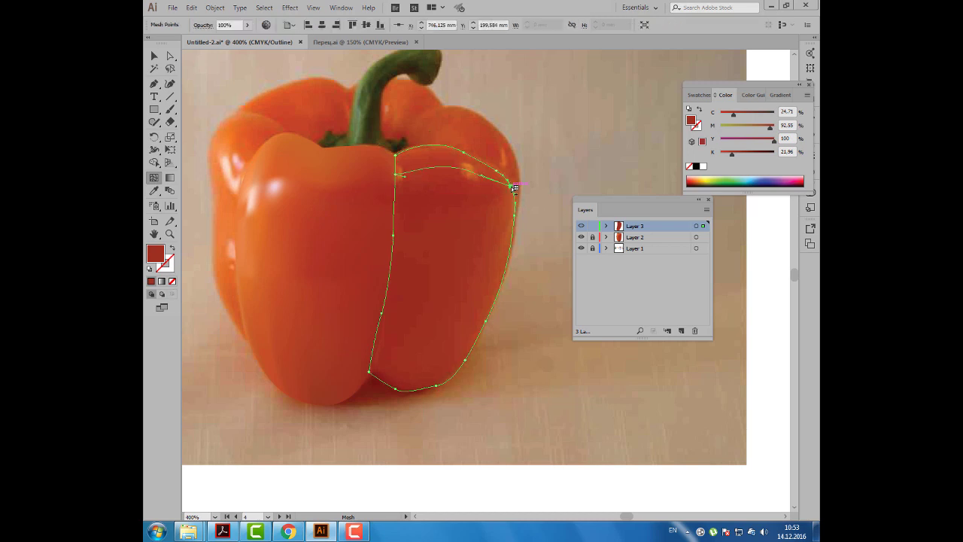
pyautogui.click(463, 169)
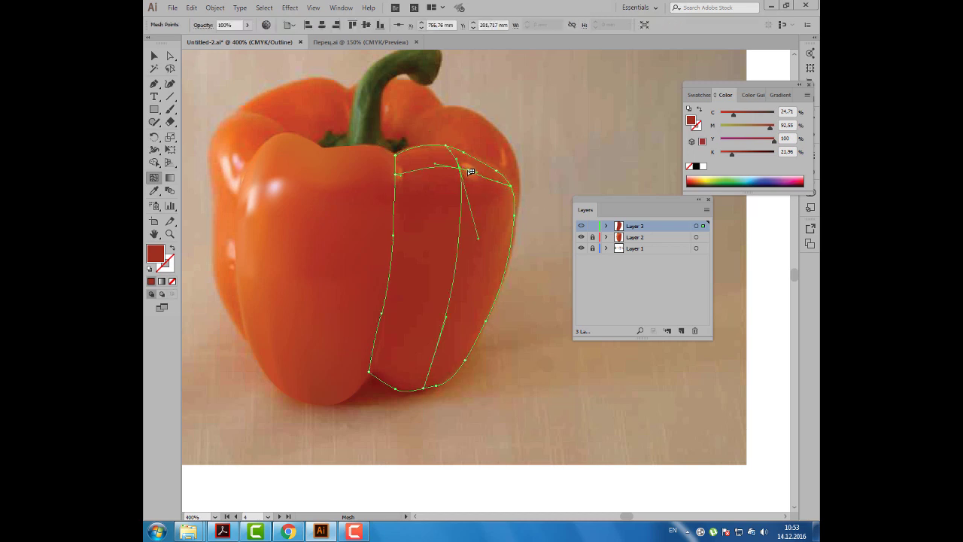
pyautogui.click(480, 176)
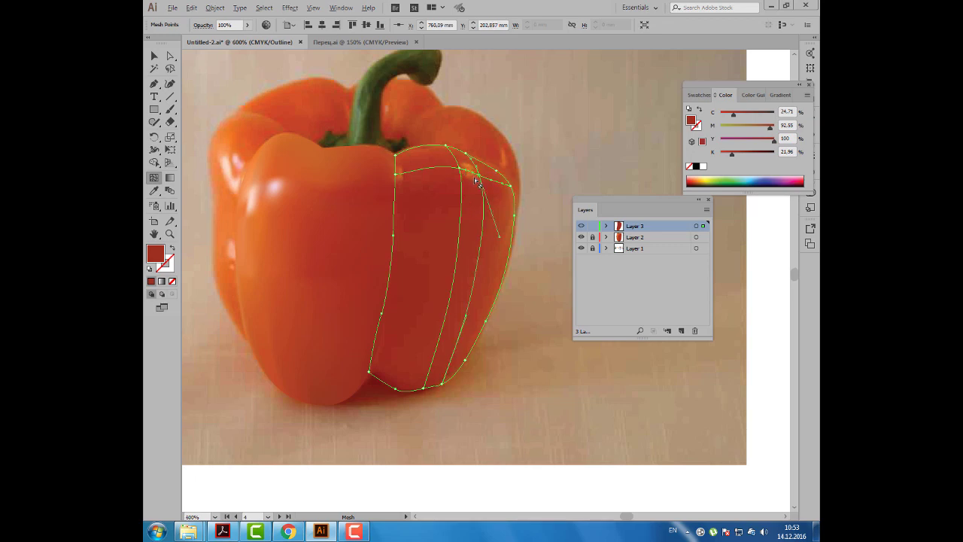
pyautogui.scroll(2, 474, 173)
pyautogui.click(472, 170)
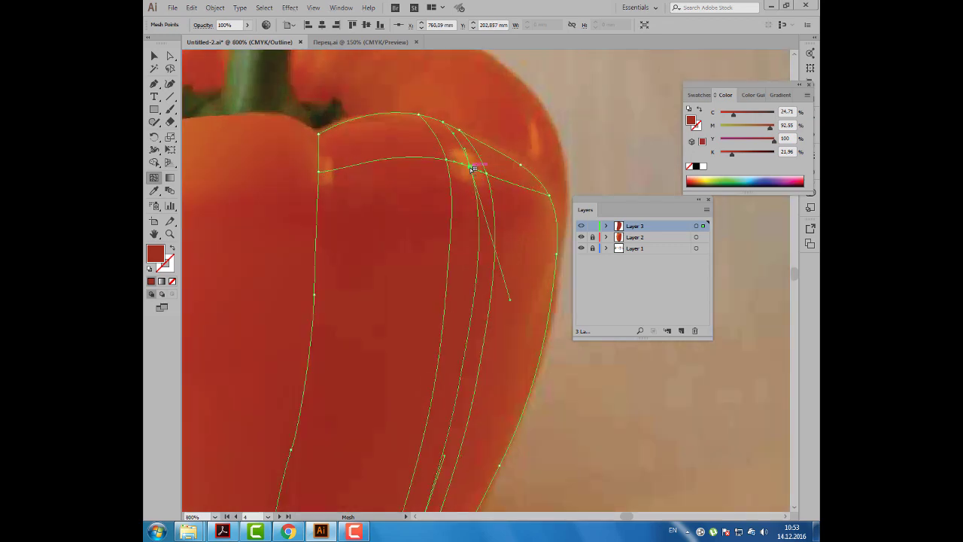
pyautogui.click(443, 145)
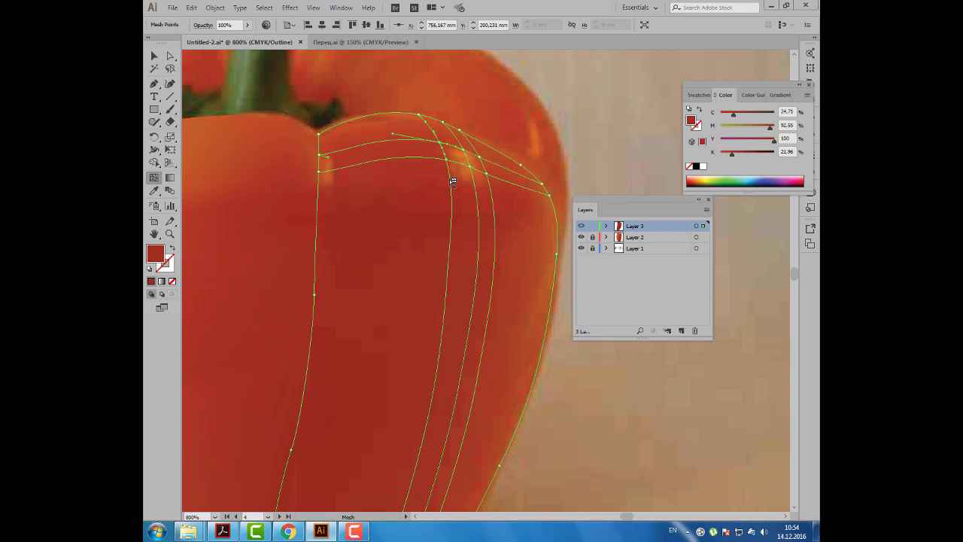
# Step: Add two more vertical lines and horizontal lines across the lobe's upper part and middle
pyautogui.click(451, 180)
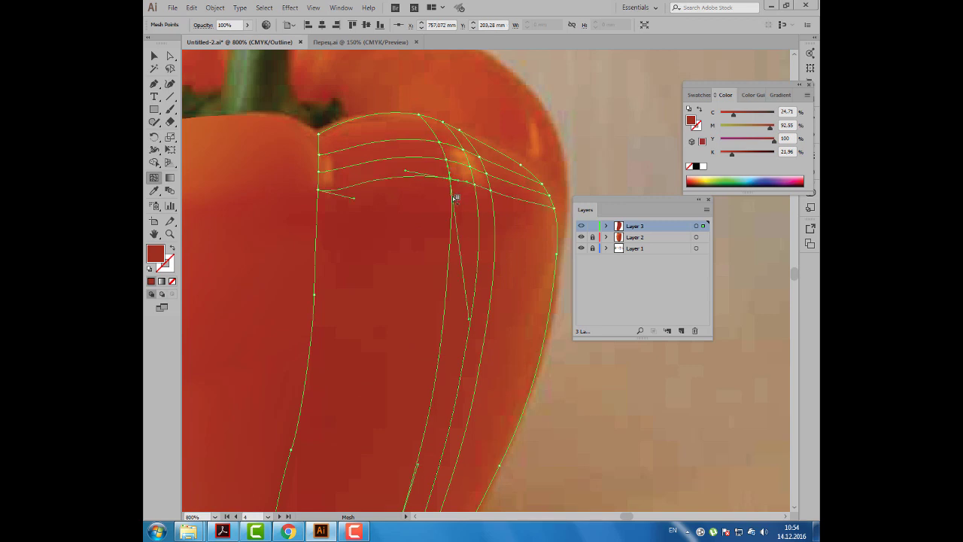
pyautogui.click(333, 153)
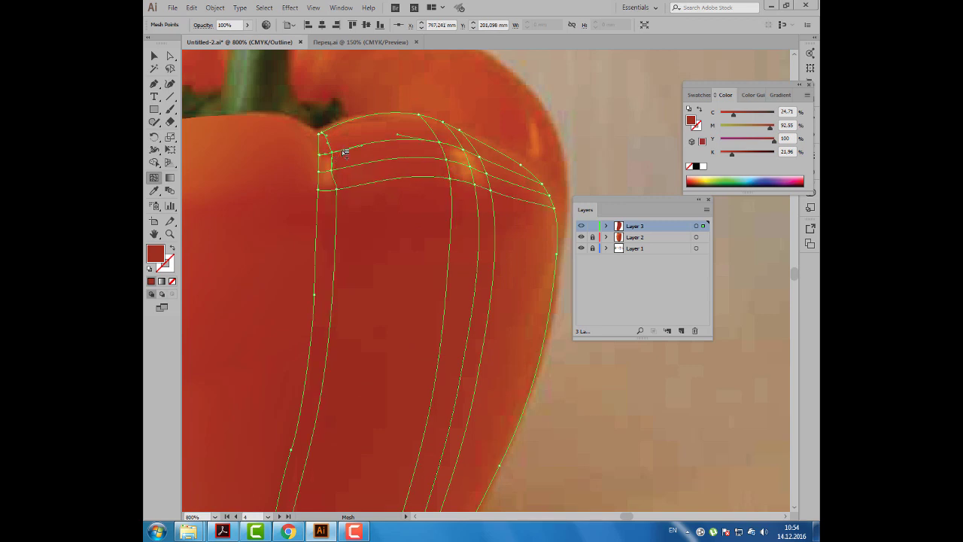
pyautogui.click(344, 152)
pyautogui.click(493, 293)
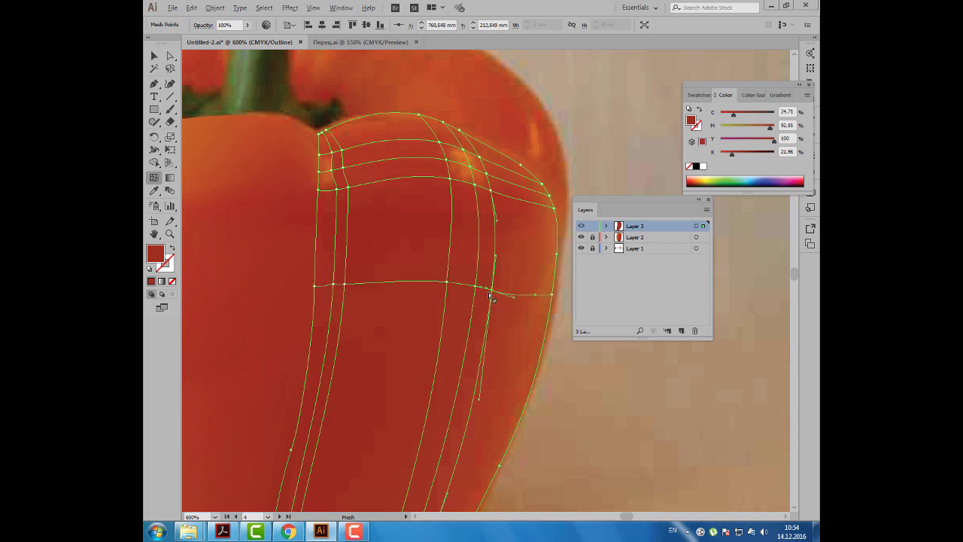
pyautogui.hotkey('ctrl', '-')
pyautogui.hotkey('ctrl', '-')
pyautogui.hotkey('ctrl', '+')
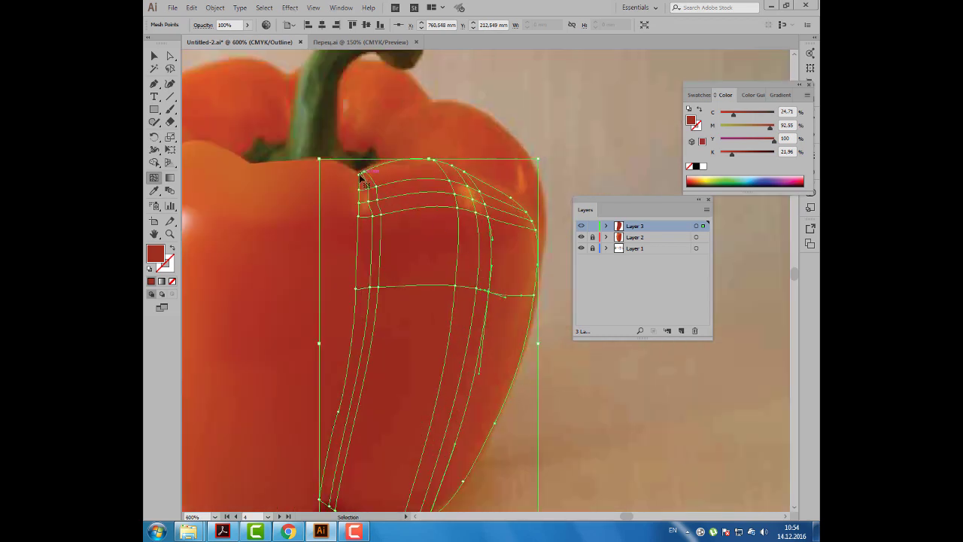
# Step: Nudge the right-lobe mesh's top-left corner into the stem notch and sample a light orange
pyautogui.click(170, 57)
pyautogui.moveTo(359, 173); pyautogui.dragTo(362, 173)
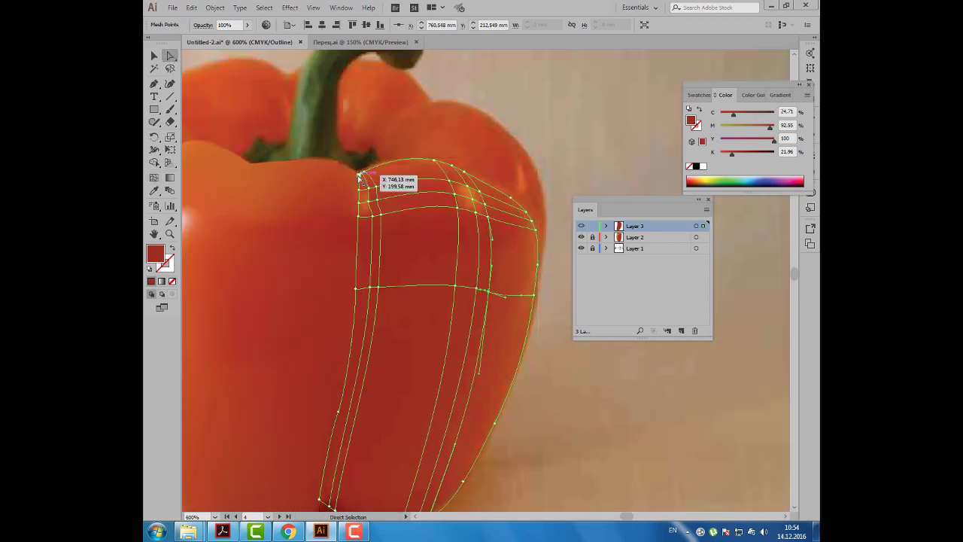
pyautogui.click(155, 191)
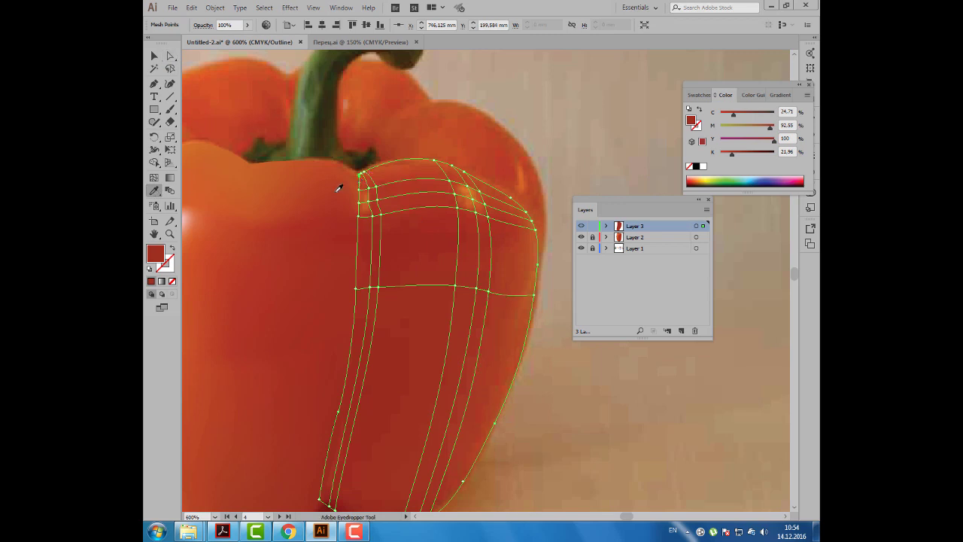
pyautogui.click(362, 178)
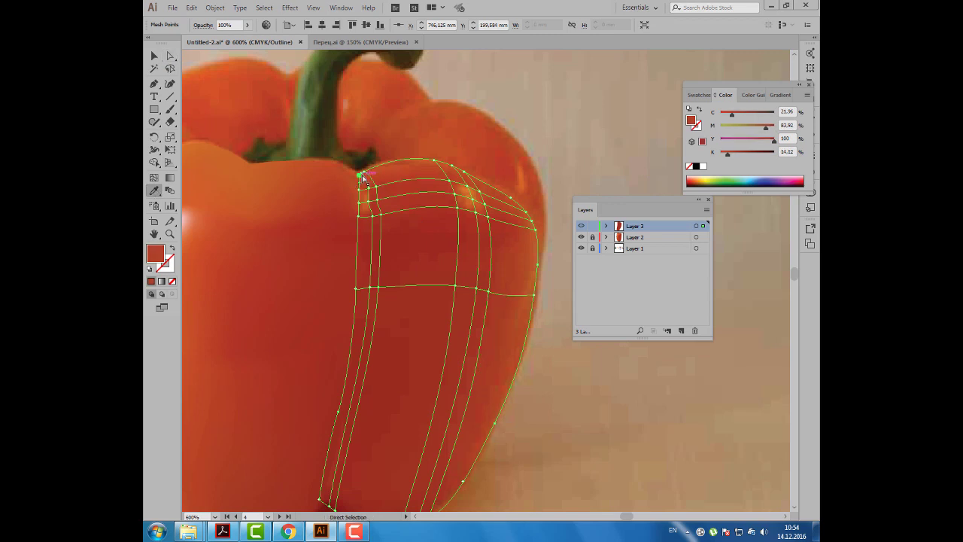
pyautogui.click(366, 175)
# Step: Colour the top-edge mesh points with darker red and lighter orange sampled from the photo
pyautogui.click(435, 161)
pyautogui.click(437, 161)
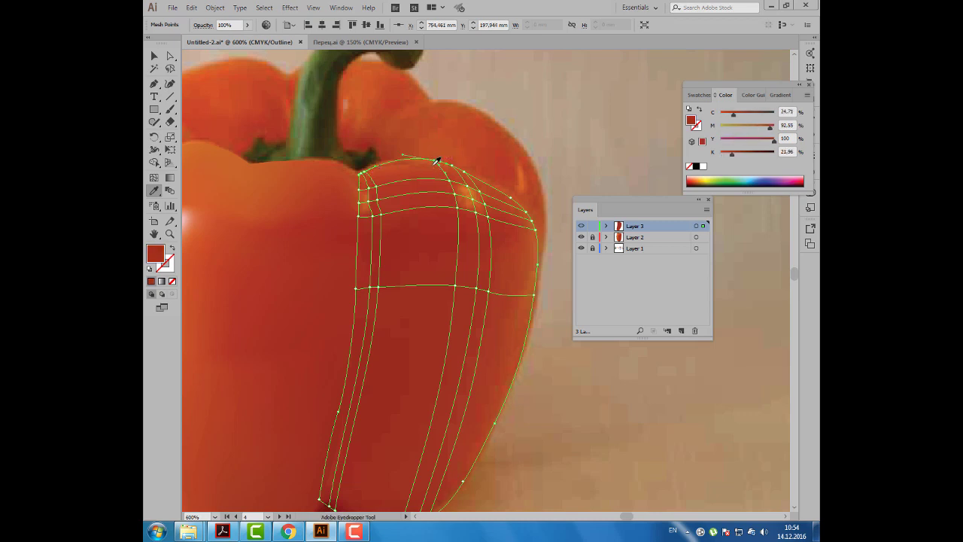
pyautogui.moveTo(437, 161); pyautogui.dragTo(457, 166)
pyautogui.click(456, 167)
pyautogui.click(465, 174)
# Step: Sample brighter photo oranges into further right-lobe mesh points, then deselect
pyautogui.click(523, 209)
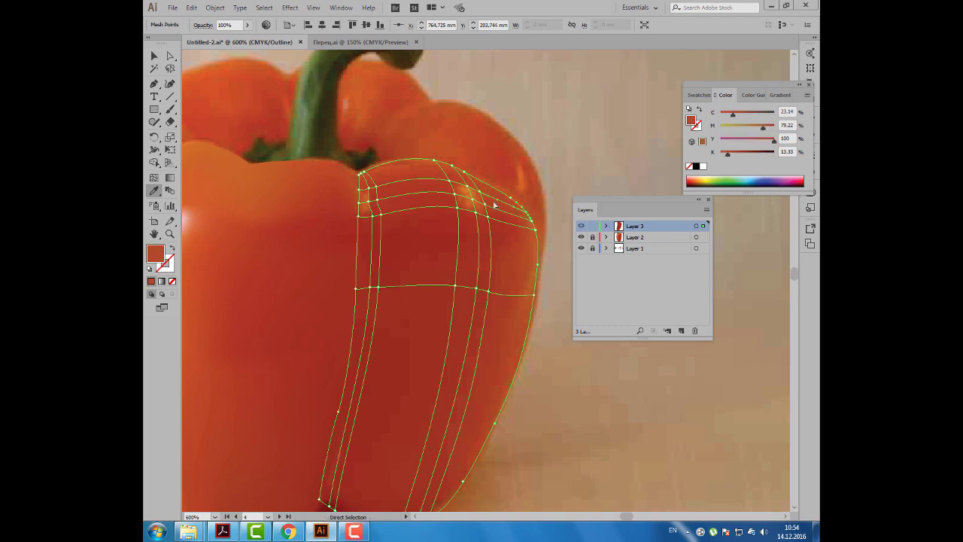
pyautogui.click(467, 192)
pyautogui.click(454, 188)
pyautogui.click(451, 183)
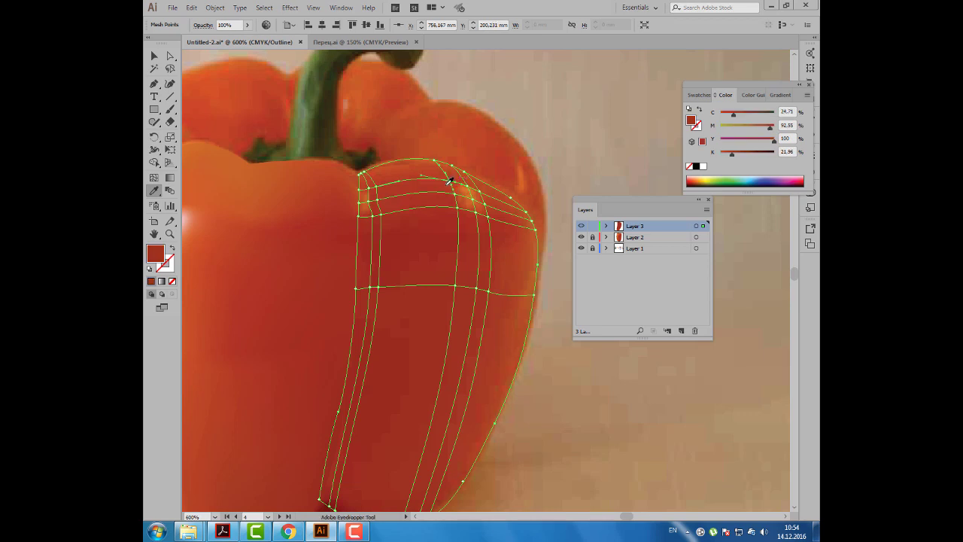
pyautogui.click(385, 192)
pyautogui.click(381, 194)
pyautogui.click(368, 190)
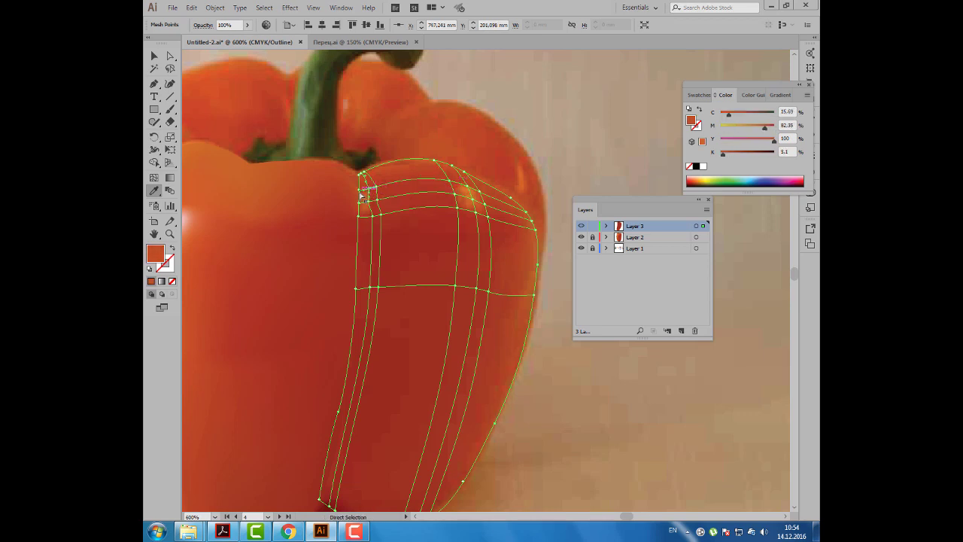
pyautogui.hotkey('ctrl', 'shift', 'a')
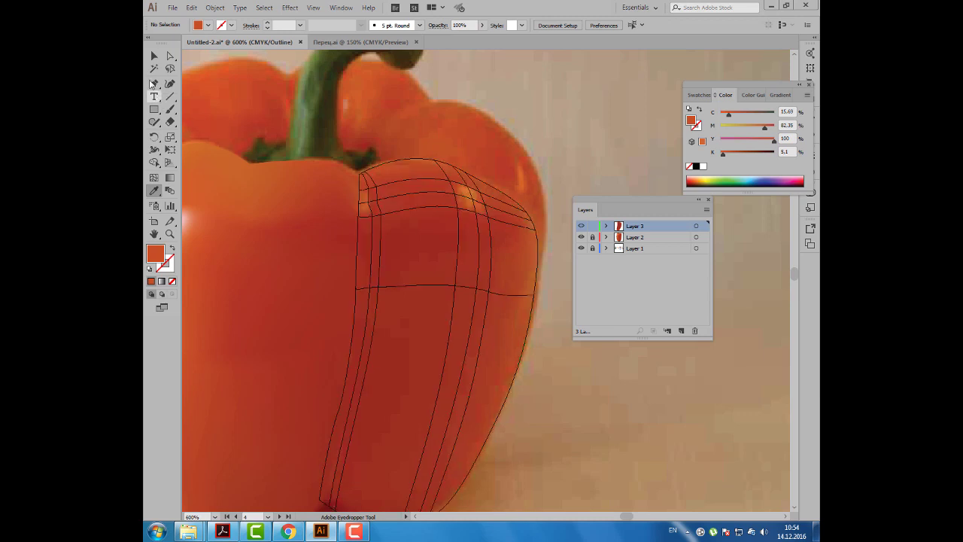
# Step: Preview Layer 3 in full colour and zoom out to 400% to see the whole pepper
pyautogui.click(155, 56)
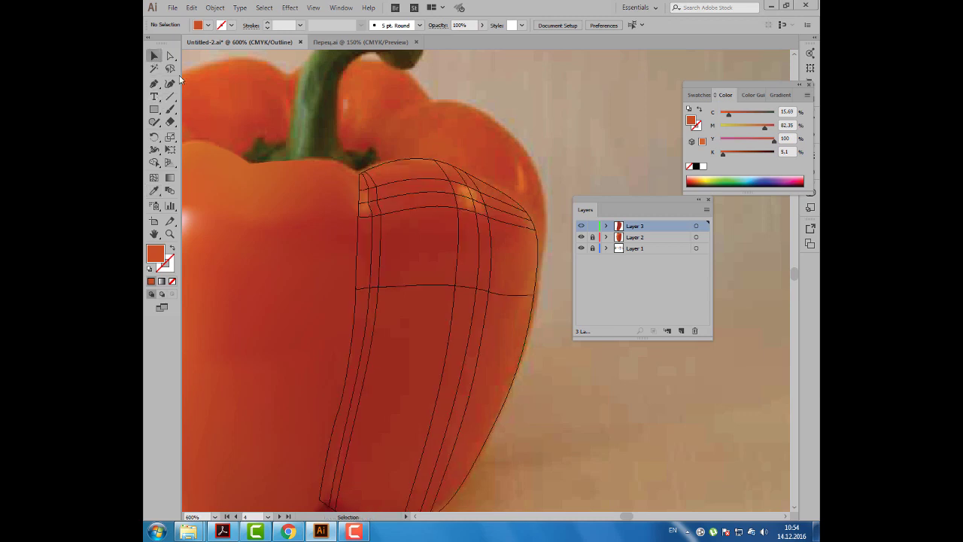
pyautogui.keyDown('ctrl'); pyautogui.click(582, 228); pyautogui.keyUp('ctrl')
pyautogui.hotkey('ctrl', '-')
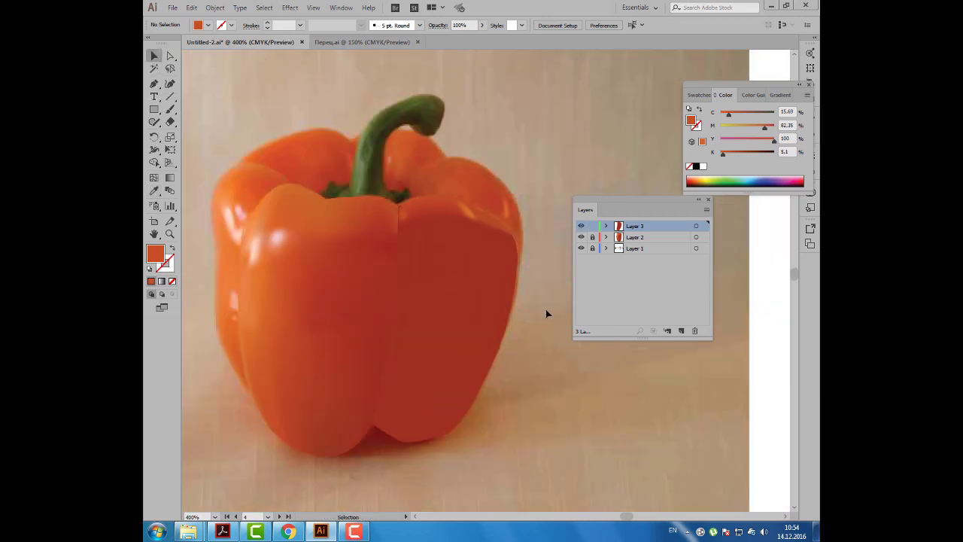
pyautogui.moveTo(591, 213); pyautogui.dragTo(610, 220)
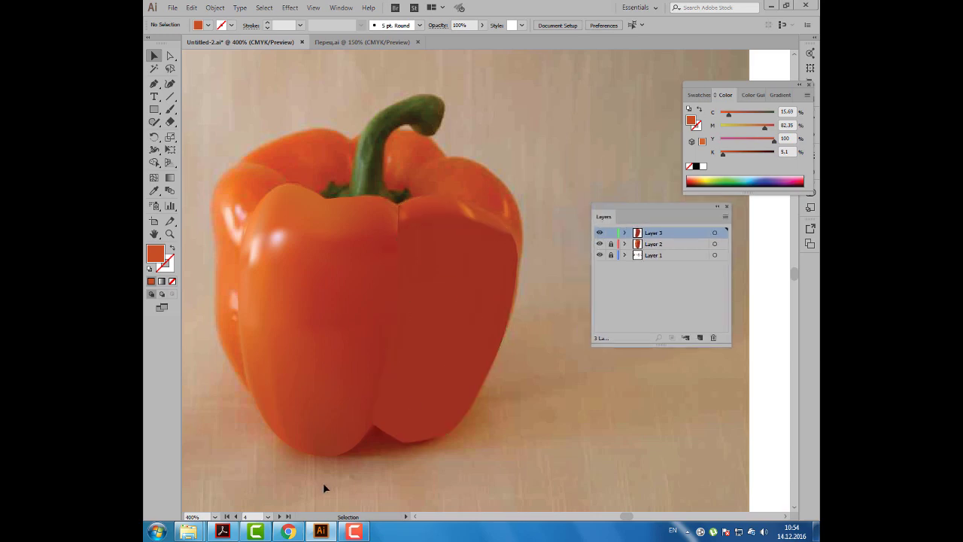
pyautogui.click(288, 532)
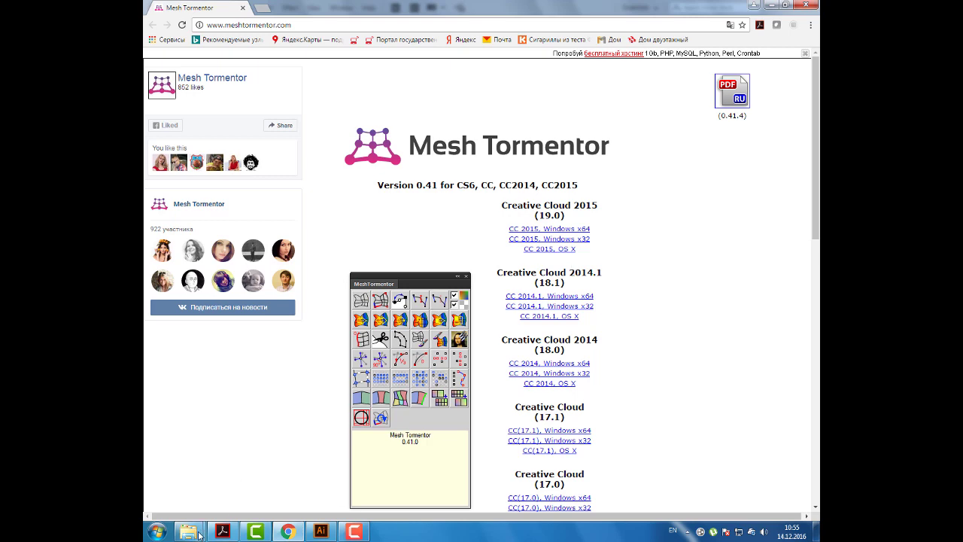
# Step: Show the downloaded plugin folder, then Illustrator CC 2017's plug-ins folder holding MeshTormentor_CC2015_x64.aip
pyautogui.moveTo(188, 531)
pyautogui.click(308, 475)
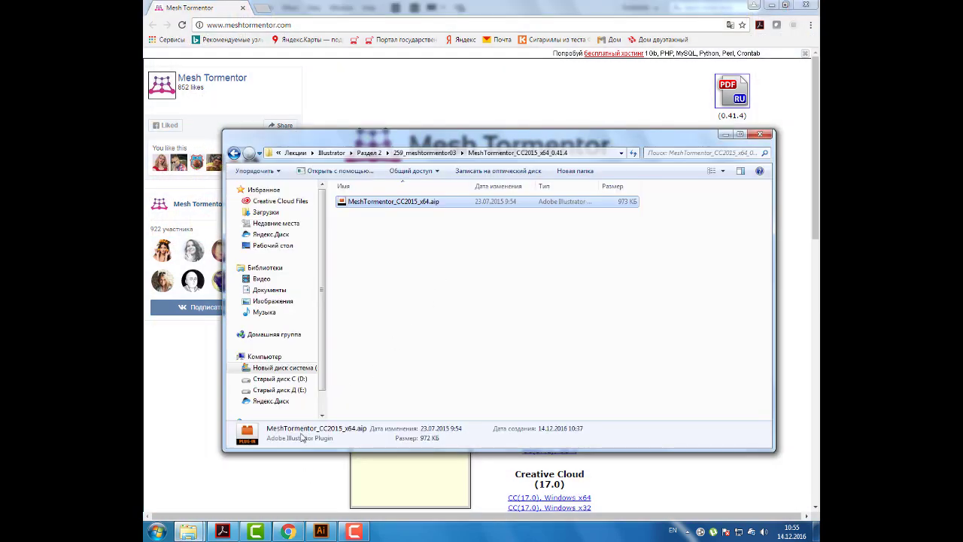
pyautogui.click(223, 466)
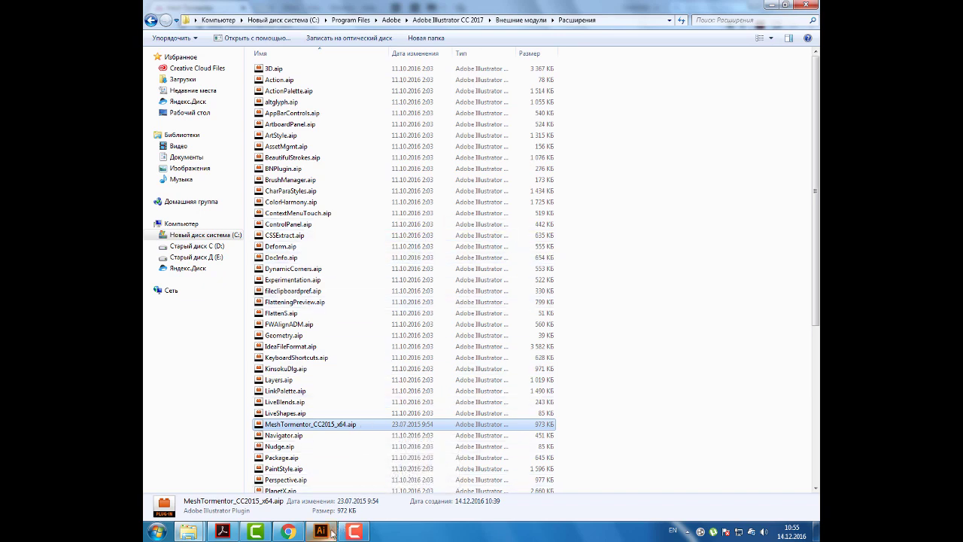
pyautogui.moveTo(321, 532)
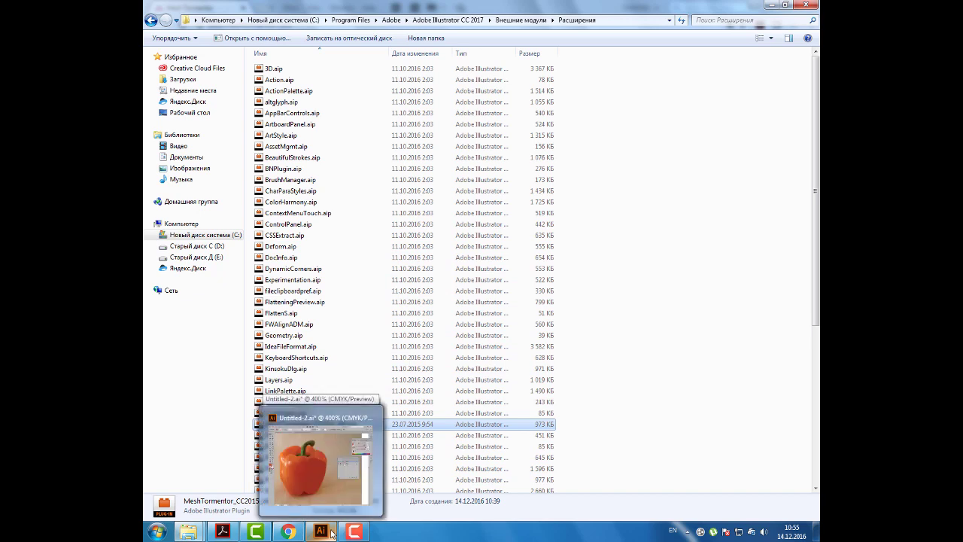
# Step: Open Window > Mesh Tormentor beside the pepper and move the Color and Layers panels clear
pyautogui.click(332, 533)
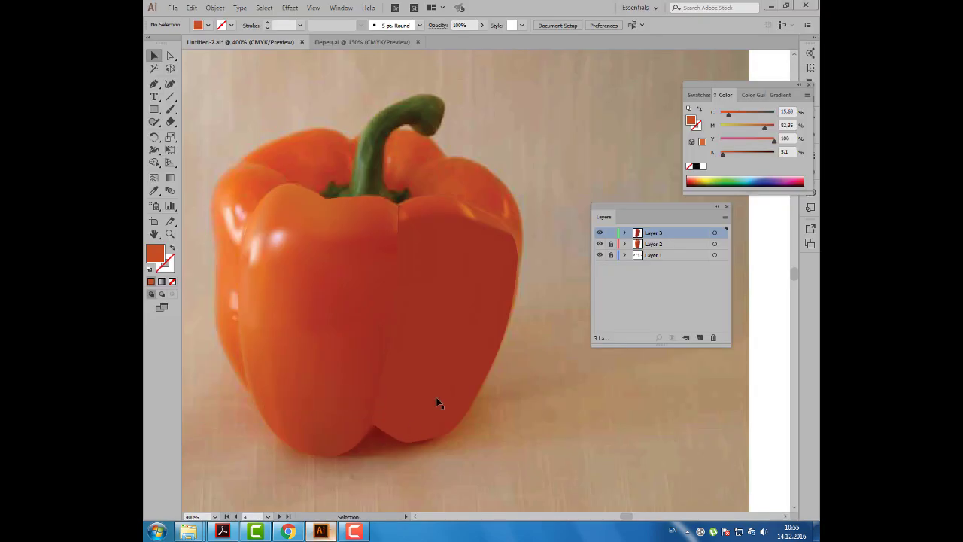
pyautogui.moveTo(602, 217); pyautogui.dragTo(657, 245)
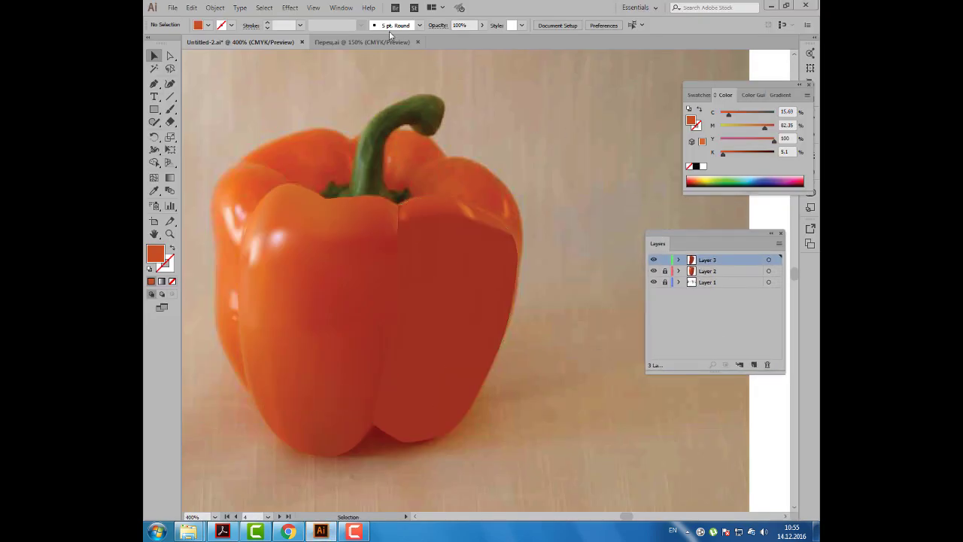
pyautogui.click(348, 8)
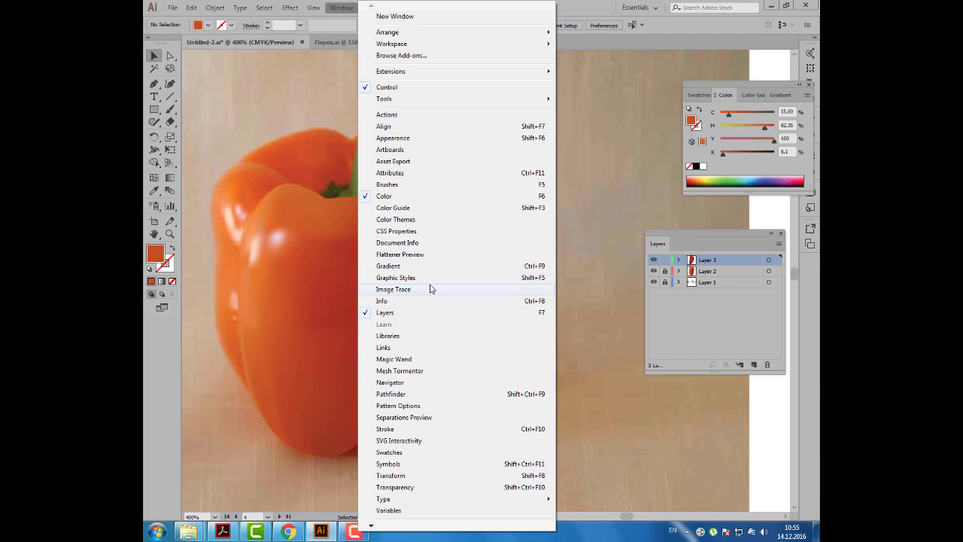
pyautogui.click(424, 370)
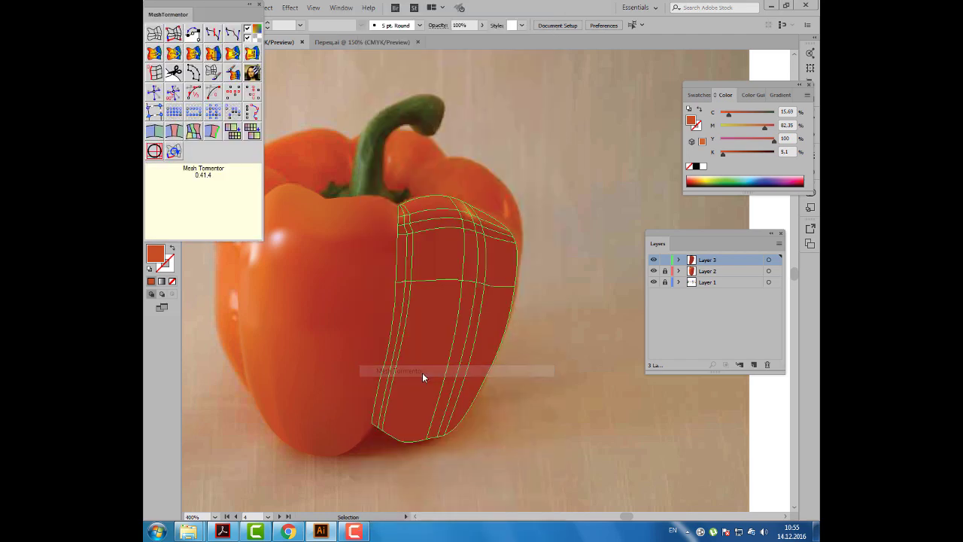
pyautogui.click(330, 156)
pyautogui.moveTo(181, 14); pyautogui.dragTo(614, 66)
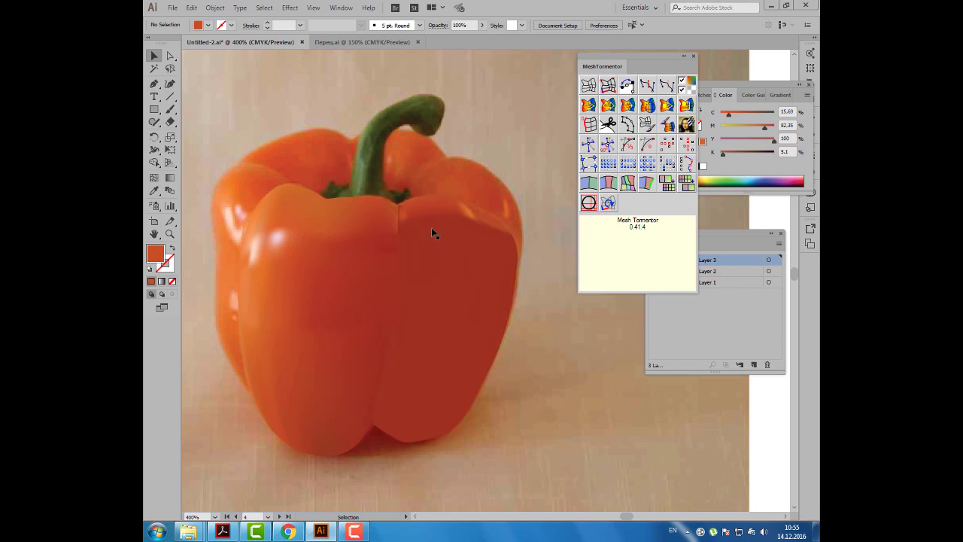
pyautogui.moveTo(724, 91); pyautogui.dragTo(745, 76)
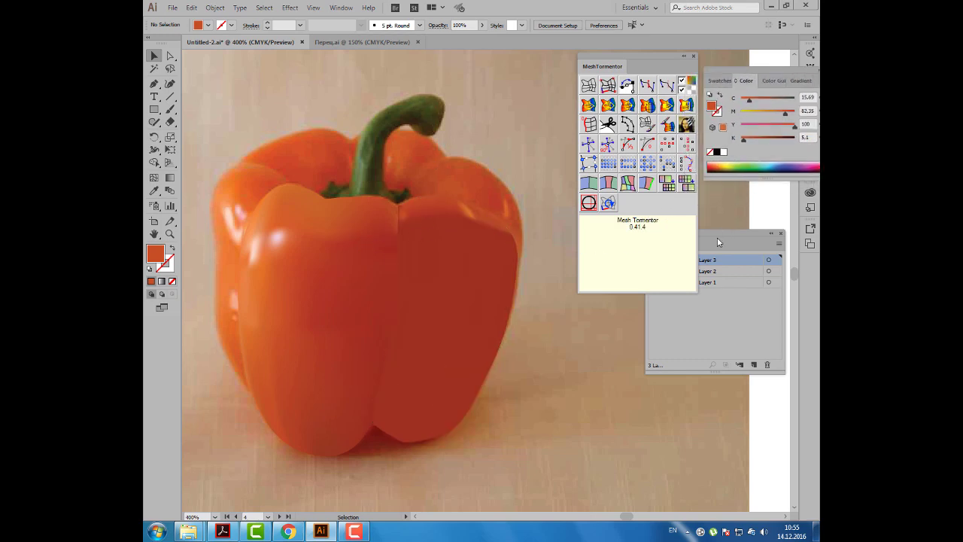
pyautogui.moveTo(718, 242); pyautogui.dragTo(741, 270)
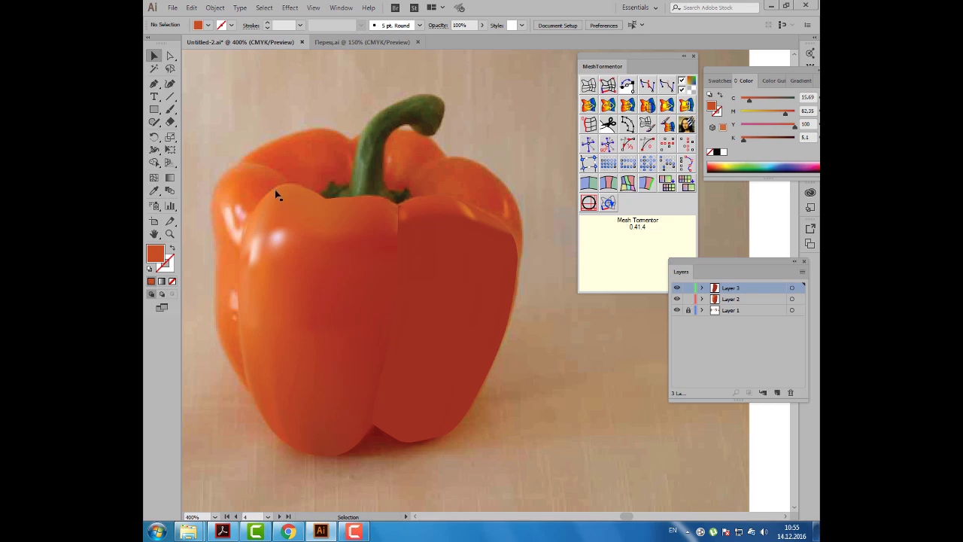
# Step: Move both photo-coloured pepper meshes down and right on the artboard
pyautogui.click(298, 212)
pyautogui.keyDown('shift'); pyautogui.click(439, 224); pyautogui.keyUp('shift')
pyautogui.hotkey('ctrl', '-')
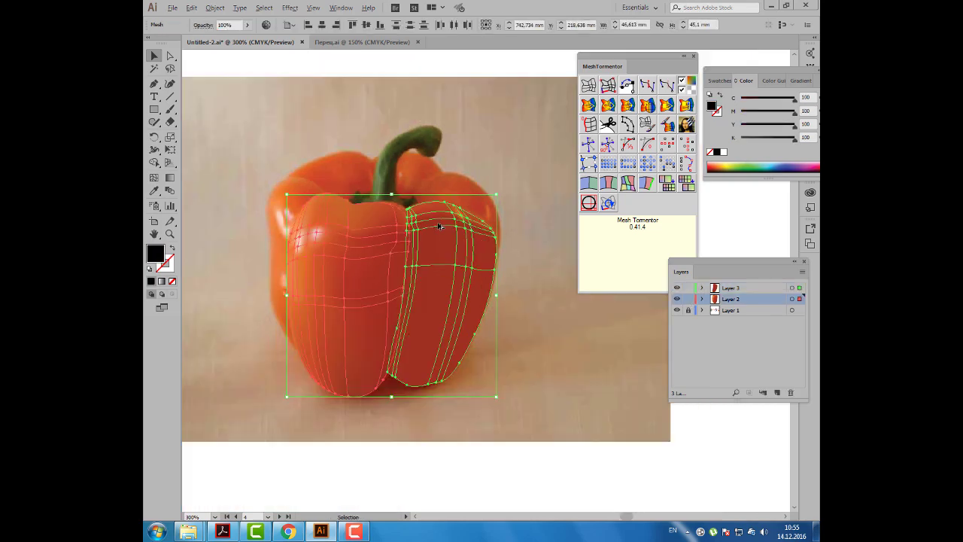
pyautogui.hotkey('ctrl', '-')
pyautogui.moveTo(384, 244); pyautogui.dragTo(538, 379)
pyautogui.click(515, 304)
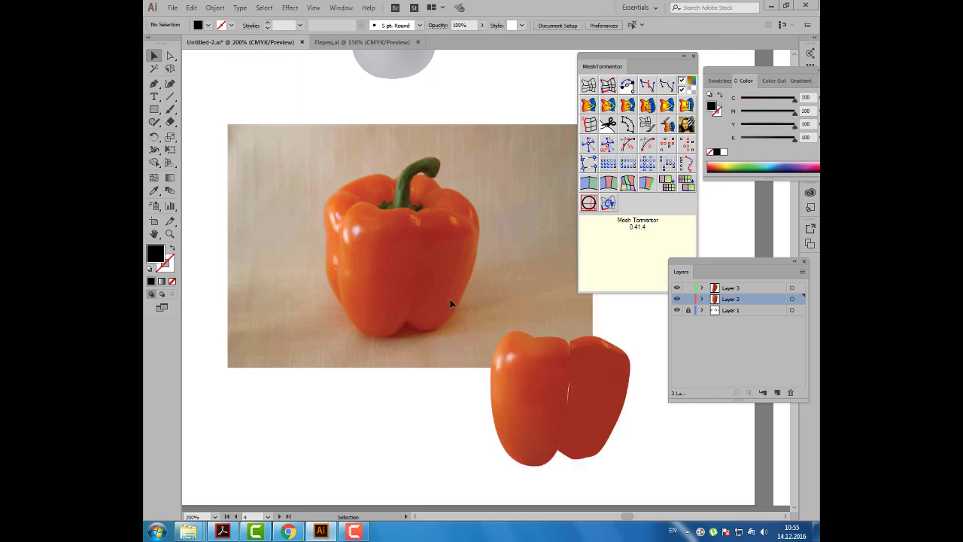
pyautogui.scroll(1, 404, 225)
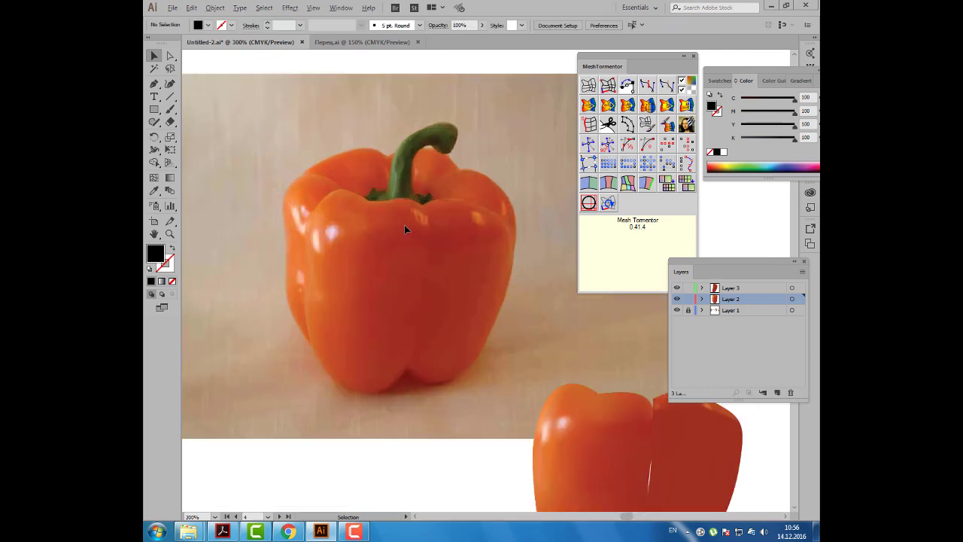
# Step: Swap to no fill with a black stroke, then check the Mesh Tormentor site in Chrome
pyautogui.hotkey('shift', 'x')
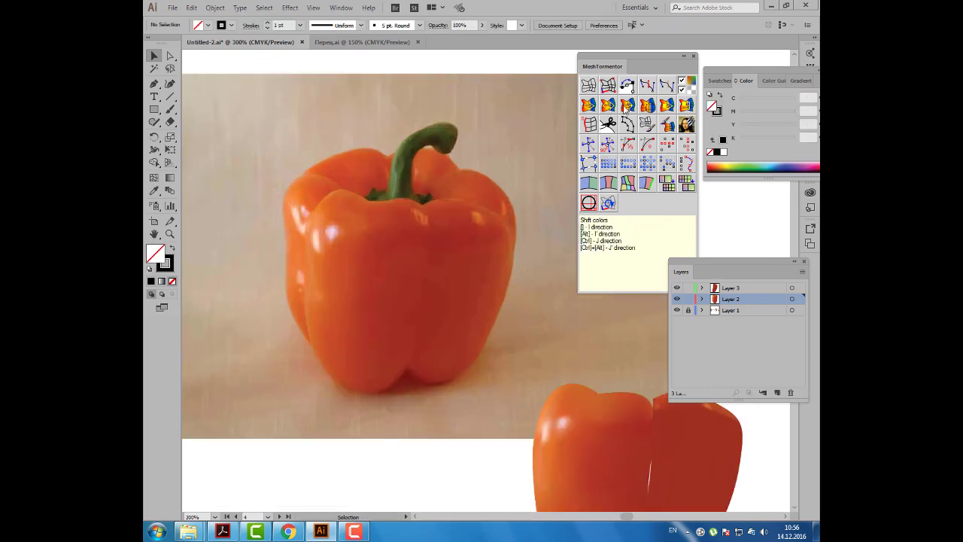
pyautogui.moveTo(642, 66); pyautogui.dragTo(625, 66)
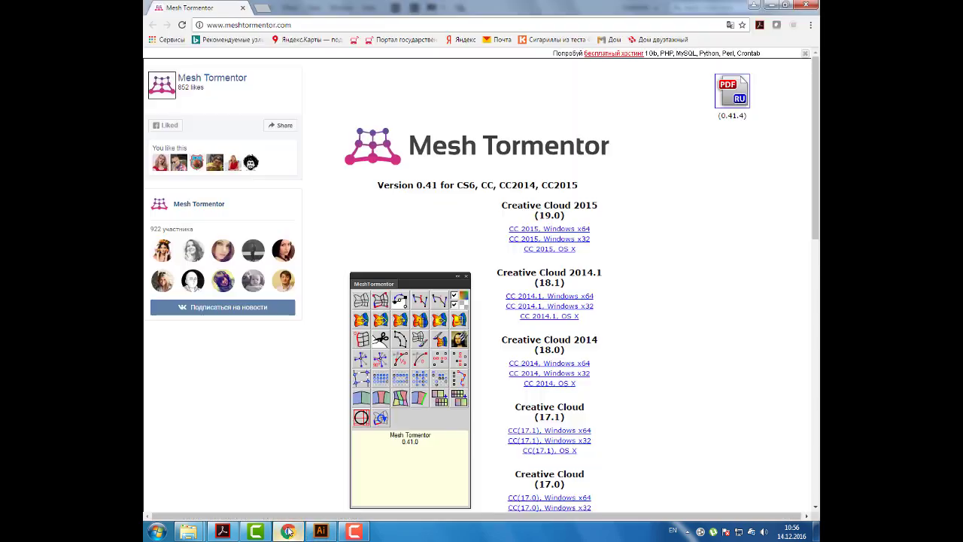
pyautogui.click(288, 532)
pyautogui.scroll(-3, 515, 286)
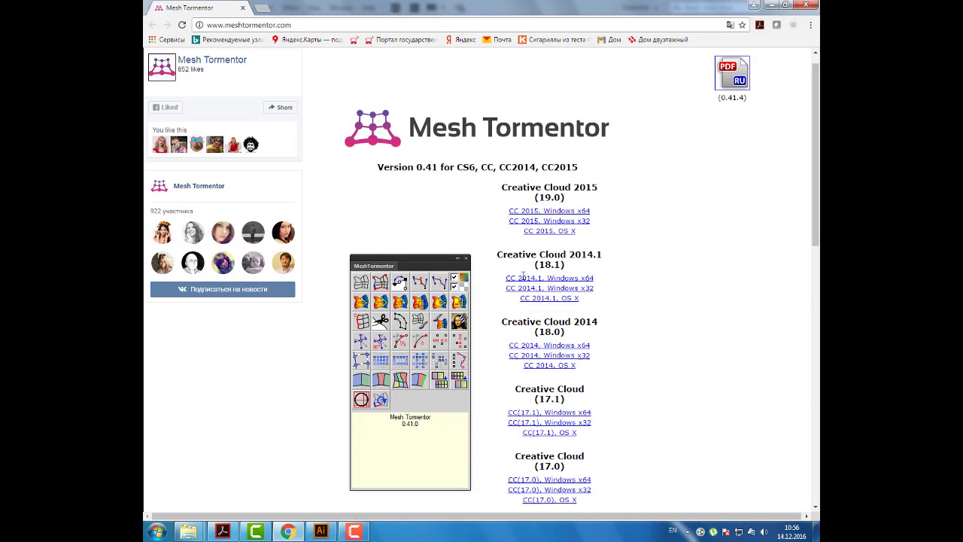
pyautogui.scroll(-3, 517, 278)
pyautogui.scroll(3, 521, 265)
pyautogui.scroll(3, 521, 265)
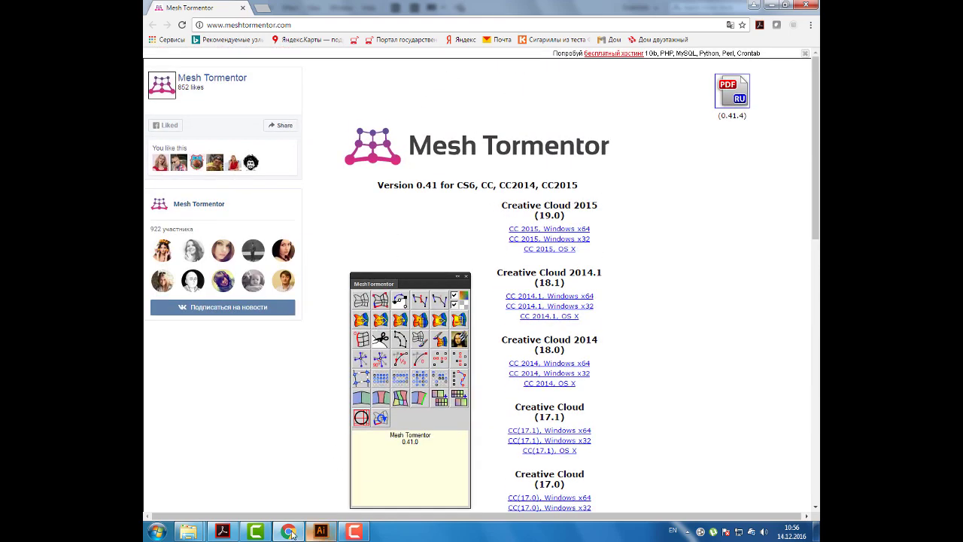
pyautogui.click(321, 532)
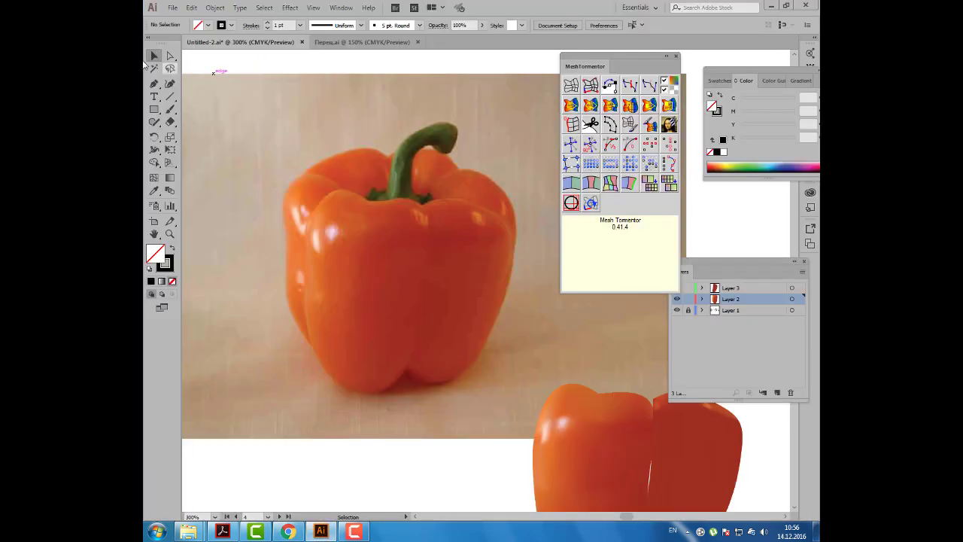
# Step: Trace the pepper's left lobe with the Pen tool as a closed curved outline
pyautogui.click(154, 83)
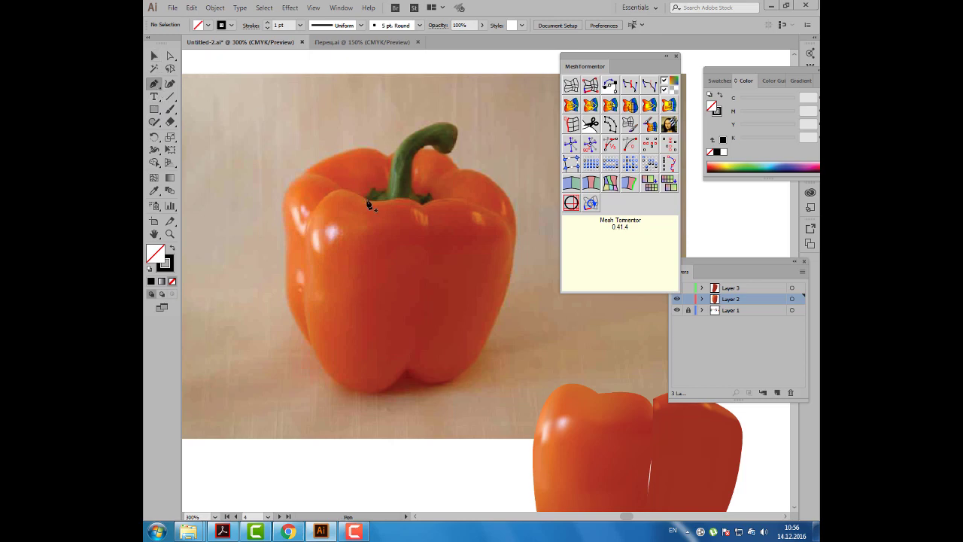
pyautogui.click(367, 201)
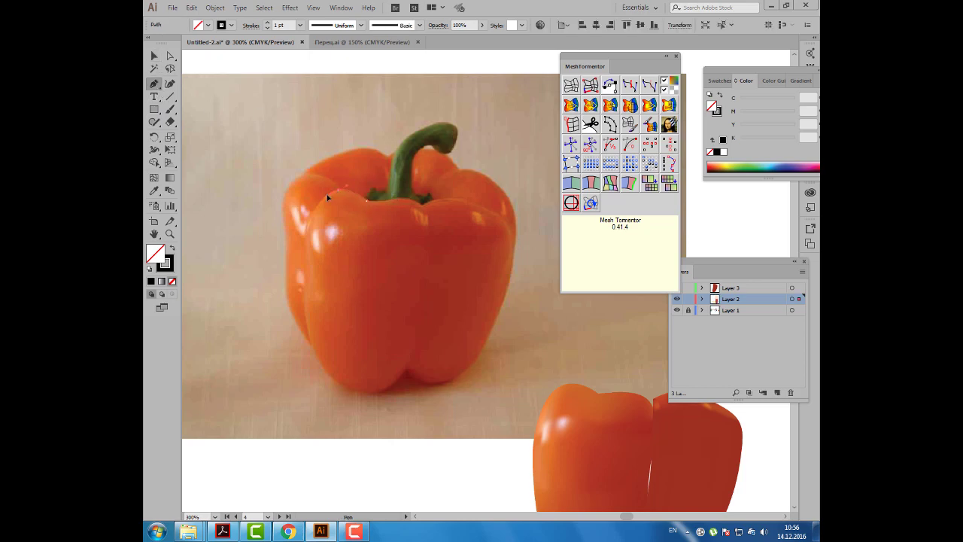
pyautogui.moveTo(323, 198); pyautogui.dragTo(305, 347)
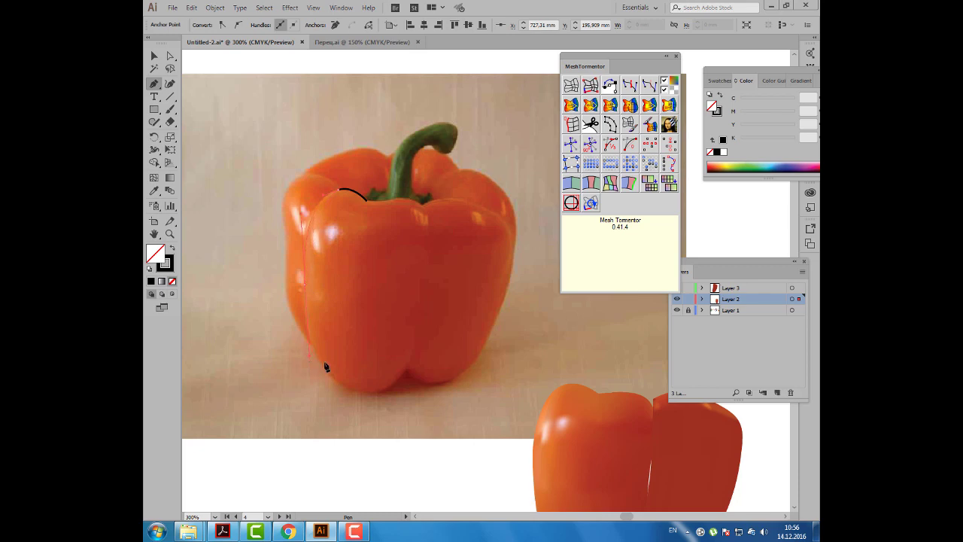
pyautogui.moveTo(361, 391)
pyautogui.mouseDown()
pyautogui.moveTo(376, 392)
pyautogui.moveTo(427, 315)
pyautogui.moveTo(428, 251)
pyautogui.moveTo(399, 203)
pyautogui.mouseUp()
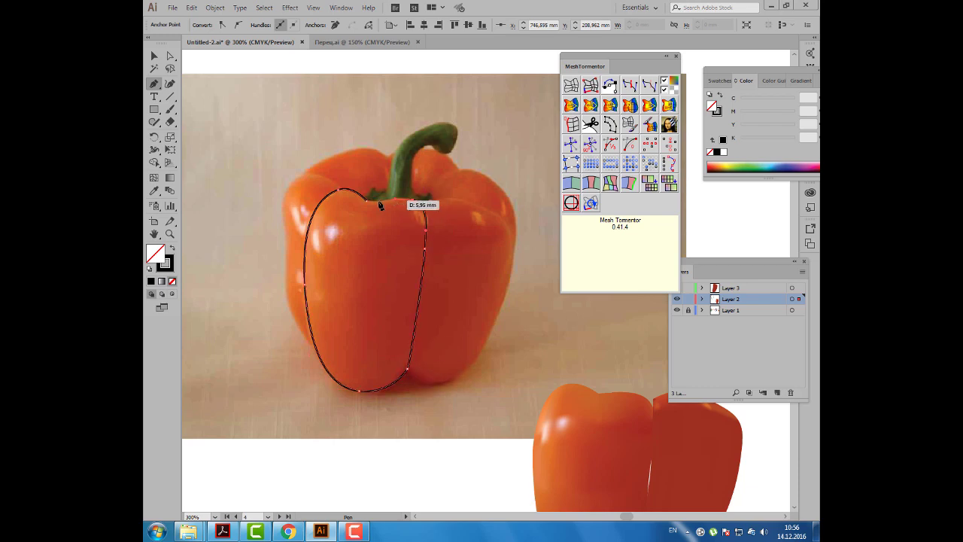
pyautogui.click(367, 199)
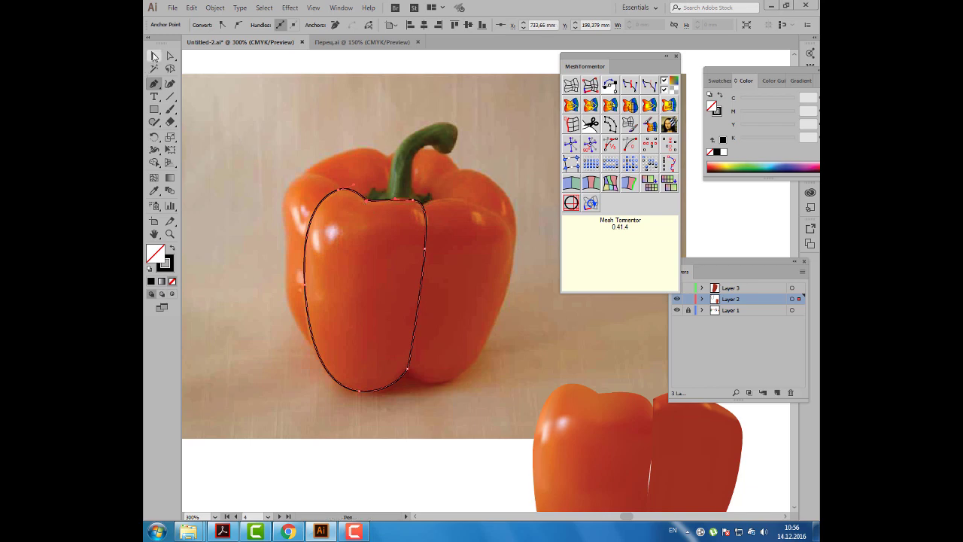
# Step: Fill the traced lobe outline with red sampled from the photo
pyautogui.click(154, 56)
pyautogui.click(202, 118)
pyautogui.click(313, 226)
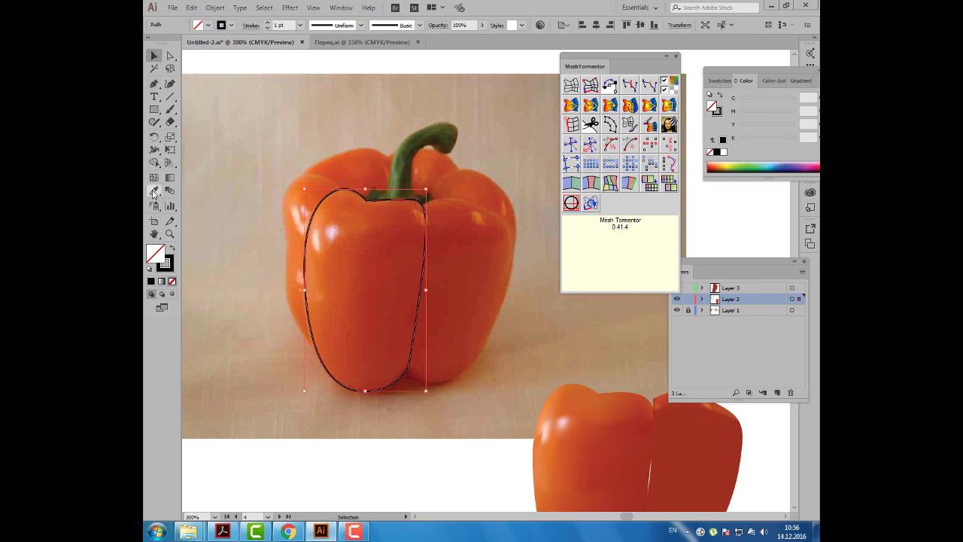
pyautogui.click(155, 192)
pyautogui.click(368, 257)
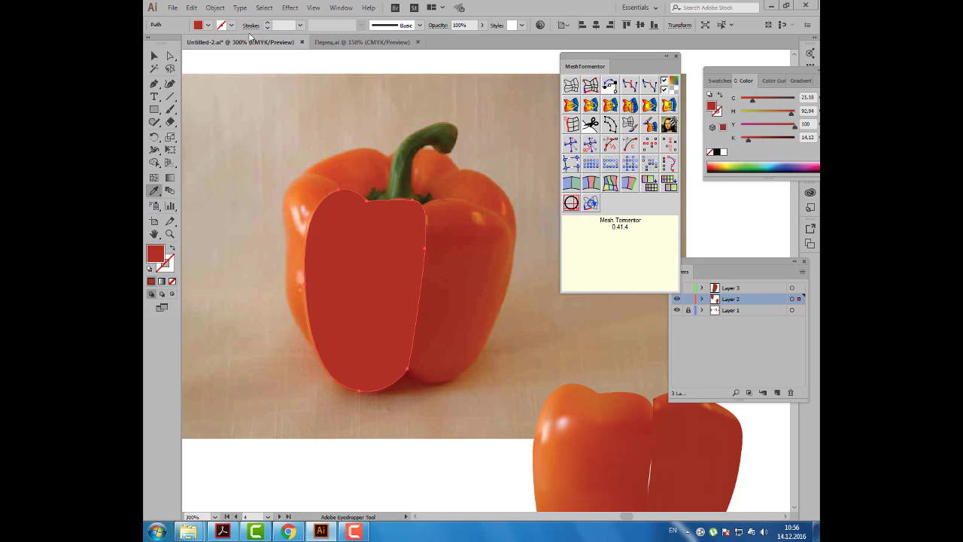
pyautogui.click(216, 8)
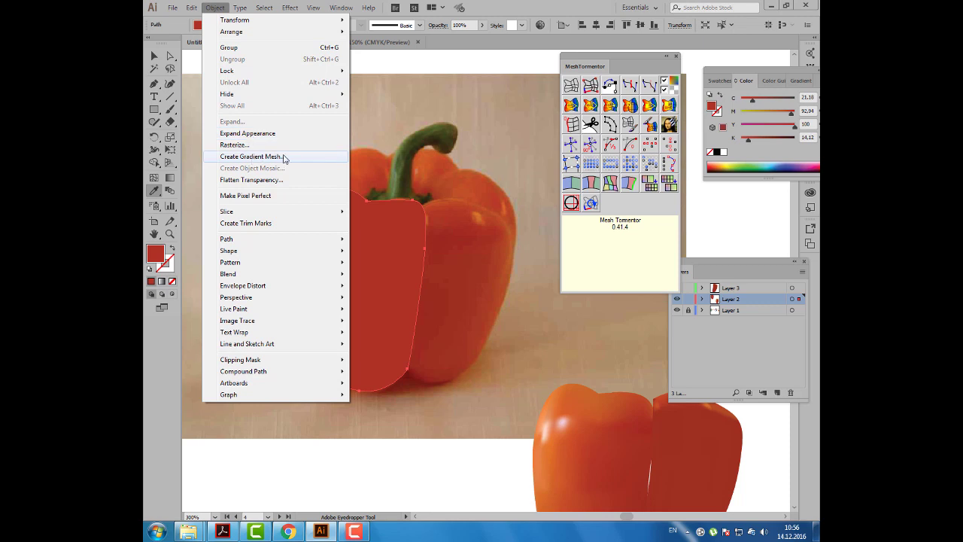
# Step: Apply Create Gradient Mesh to the lobe with Appearance Flat, Rows 24, Columns 12
pyautogui.click(286, 159)
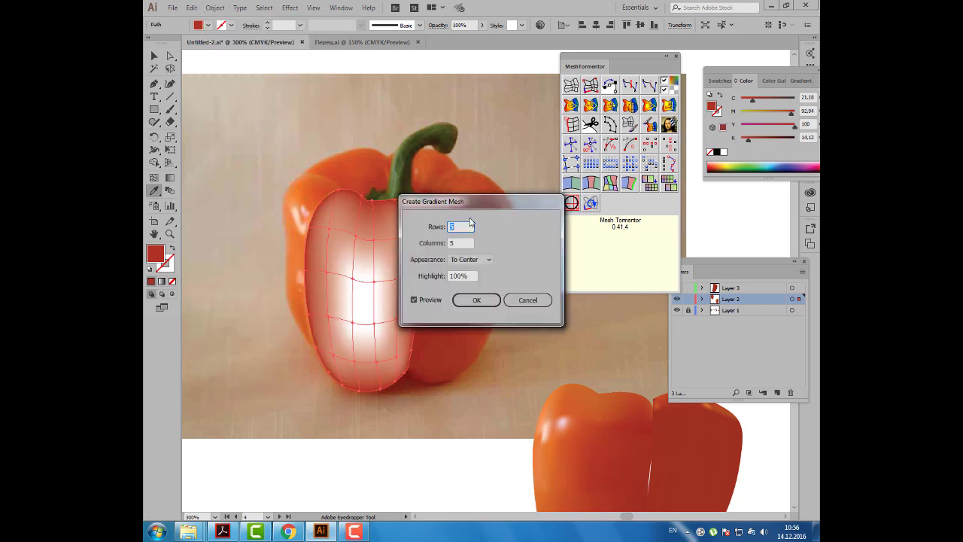
pyautogui.click(482, 260)
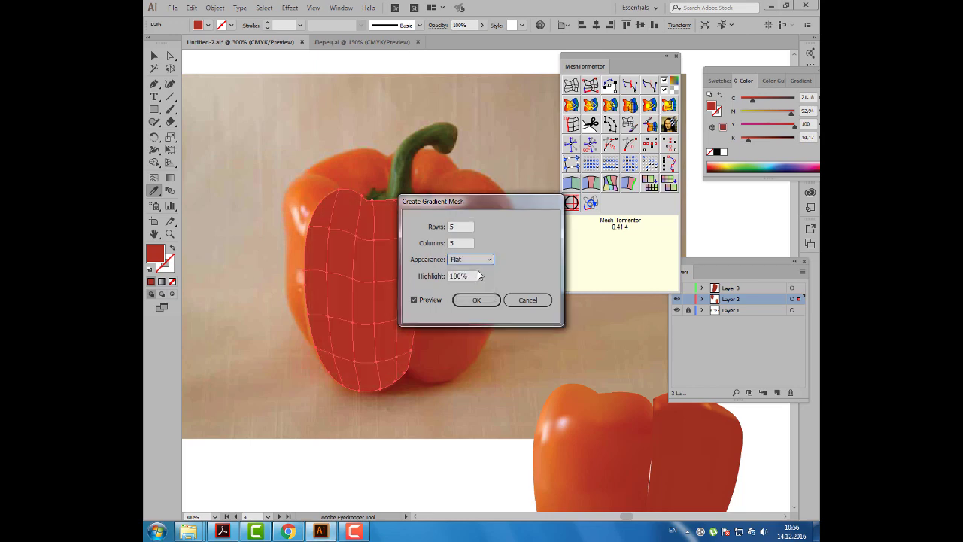
pyautogui.moveTo(444, 205); pyautogui.dragTo(478, 185)
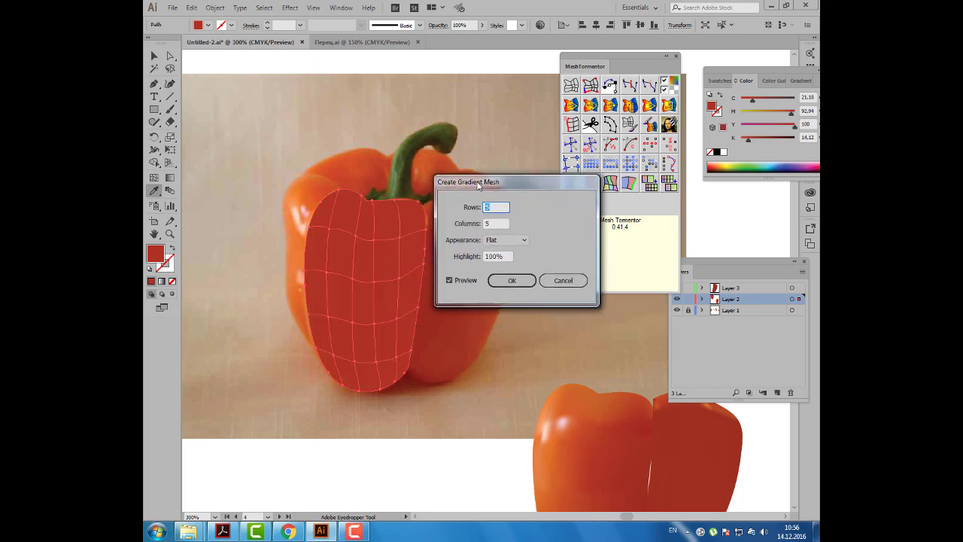
pyautogui.write('24')
pyautogui.press('Tab')
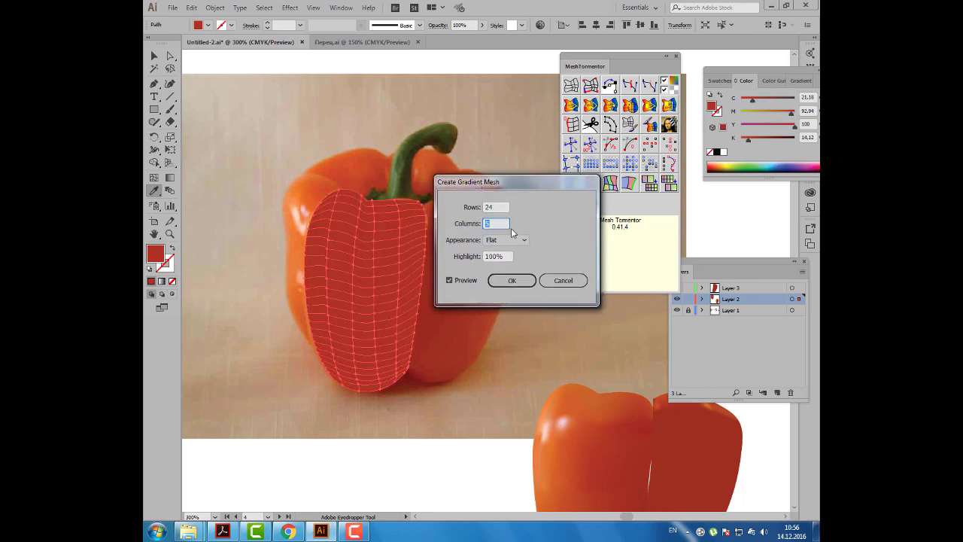
pyautogui.write('12')
pyautogui.press('Tab')
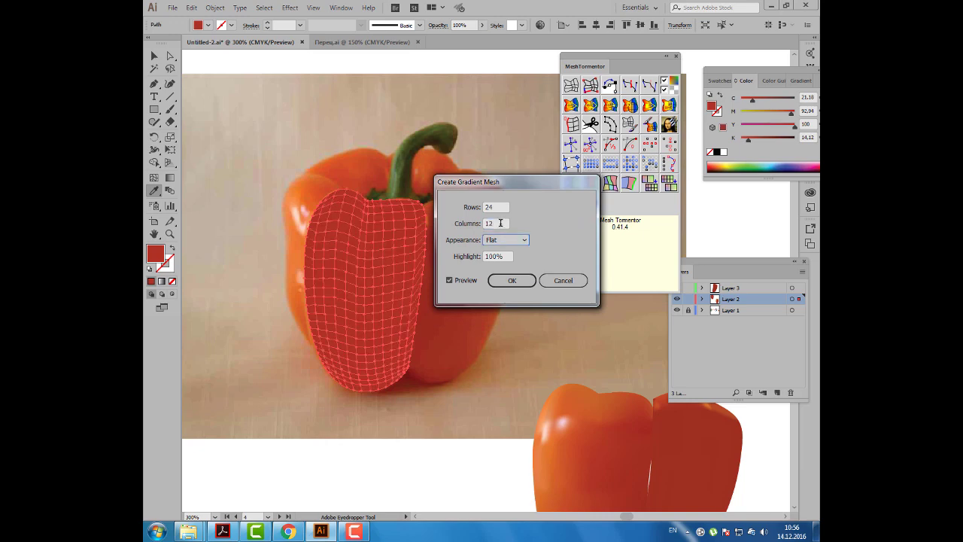
pyautogui.hotkey('shift', 'Tab')
pyautogui.hotkey('shift', 'Tab')
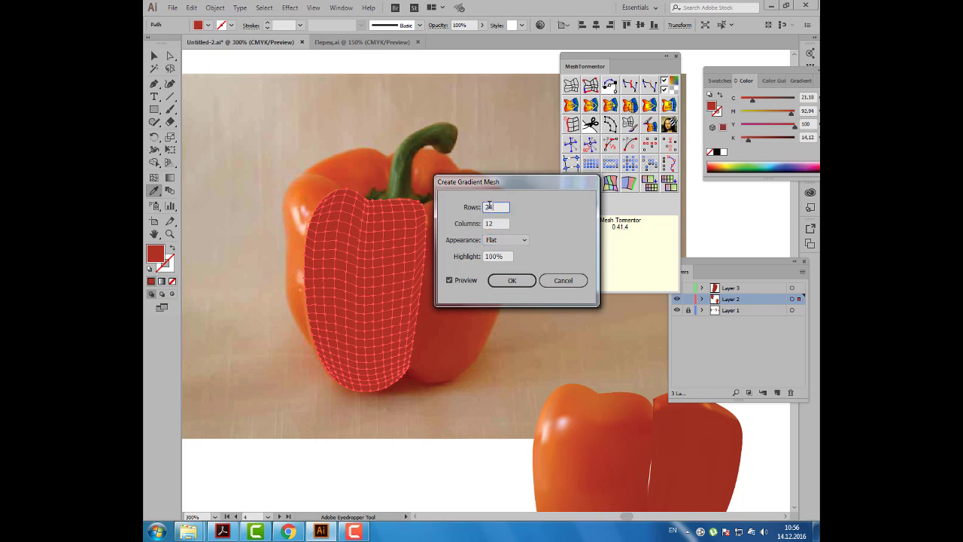
pyautogui.press('Tab')
pyautogui.click(501, 281)
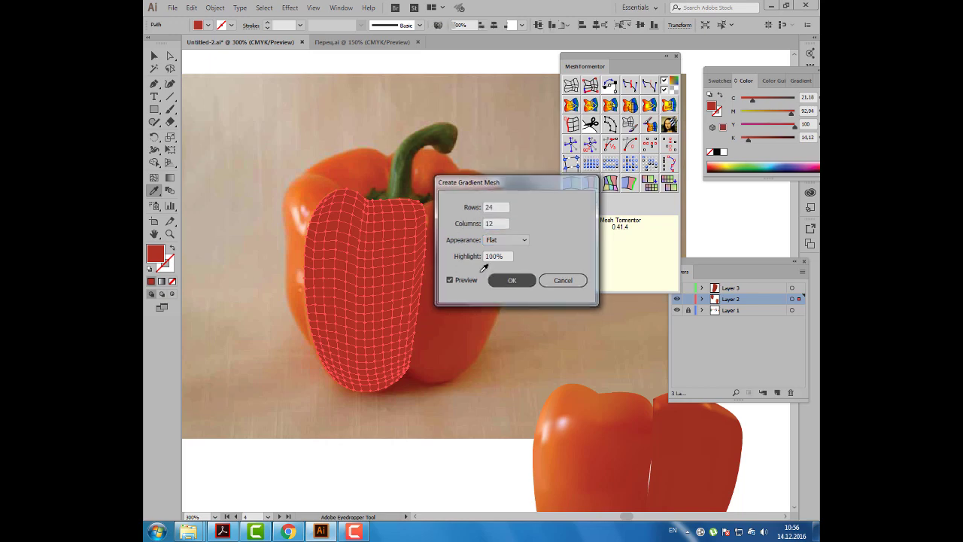
pyautogui.click(154, 56)
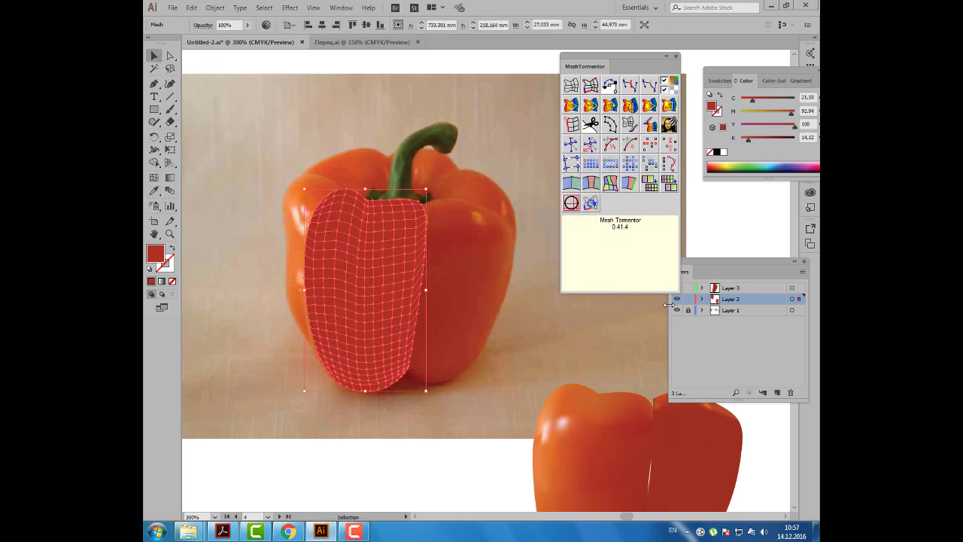
# Step: Unlock Layer 1, capture photo colours into the lobe mesh via Mesh Tormentor, and move it right
pyautogui.click(309, 451)
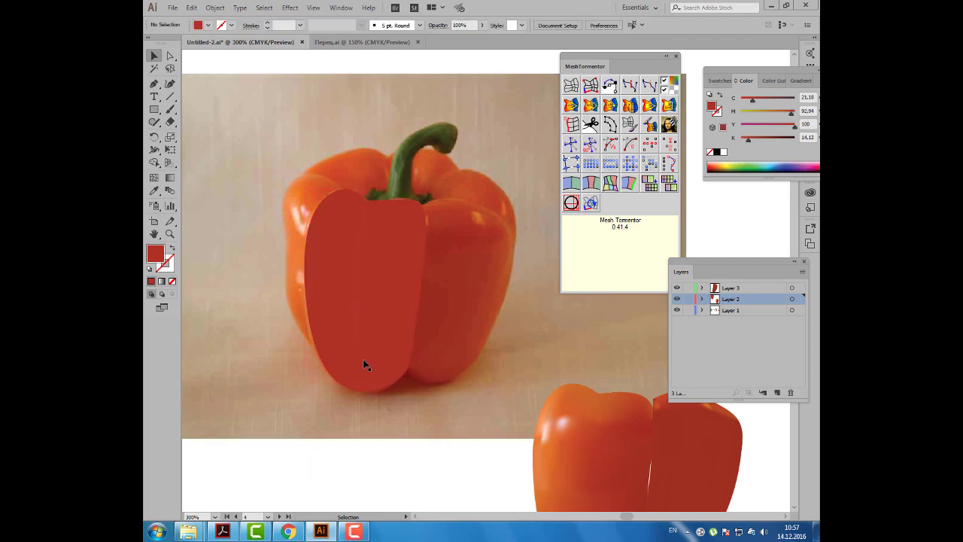
pyautogui.moveTo(295, 466)
pyautogui.mouseDown()
pyautogui.moveTo(401, 371)
pyautogui.moveTo(427, 261)
pyautogui.mouseUp()
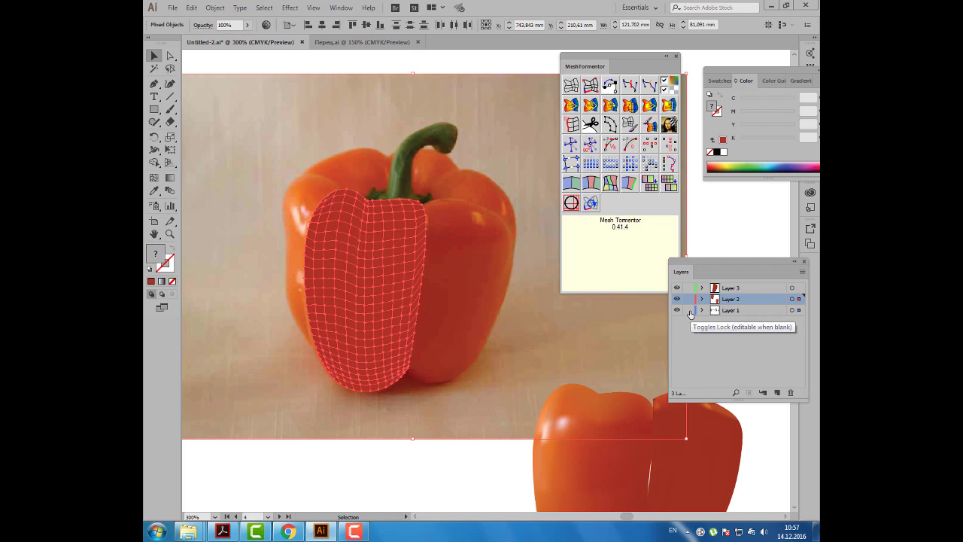
pyautogui.click(318, 454)
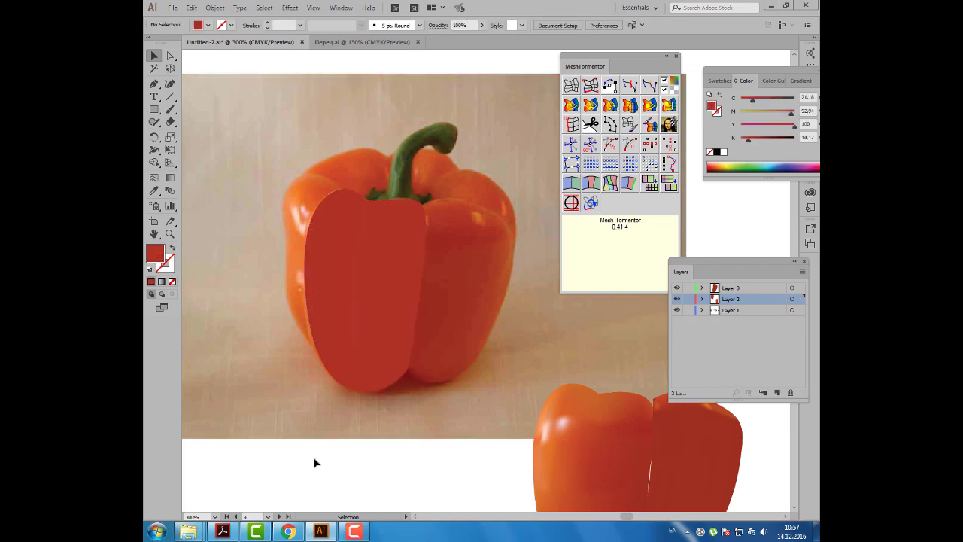
pyautogui.scroll(-1, 317, 452)
pyautogui.moveTo(290, 471); pyautogui.dragTo(378, 311)
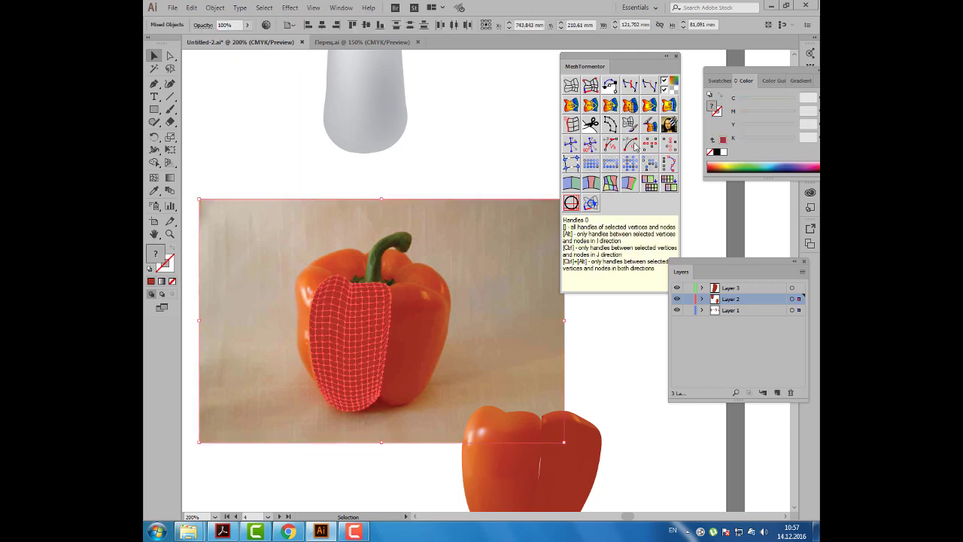
pyautogui.click(591, 202)
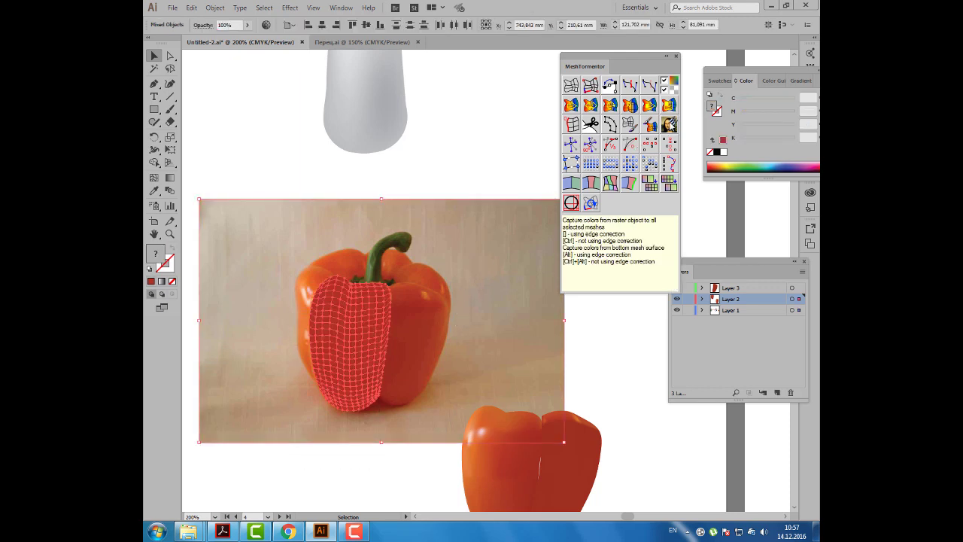
pyautogui.click(505, 164)
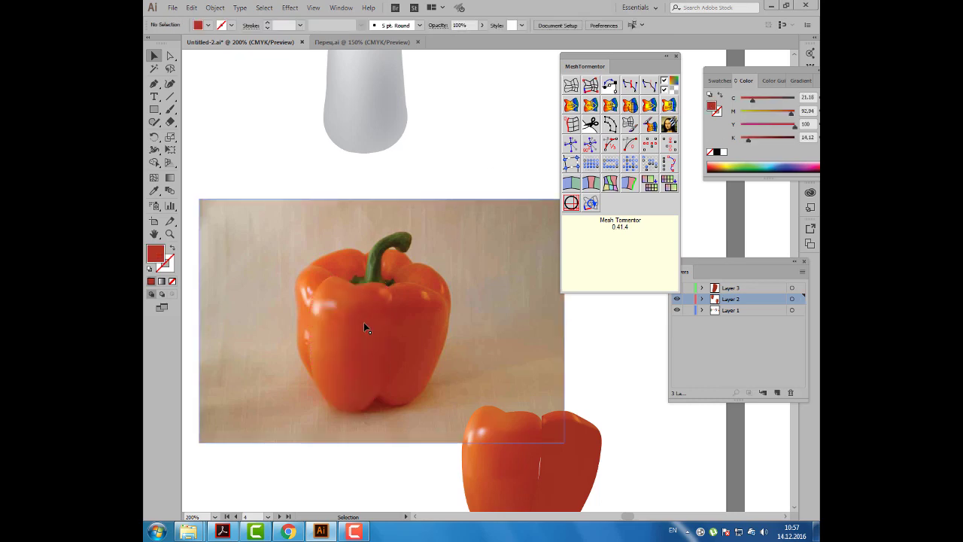
pyautogui.moveTo(359, 324); pyautogui.dragTo(509, 273)
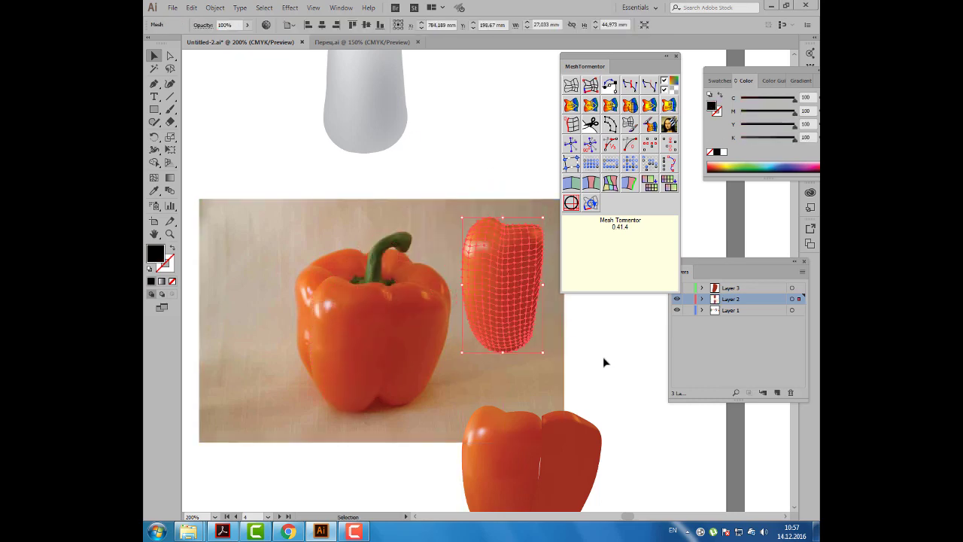